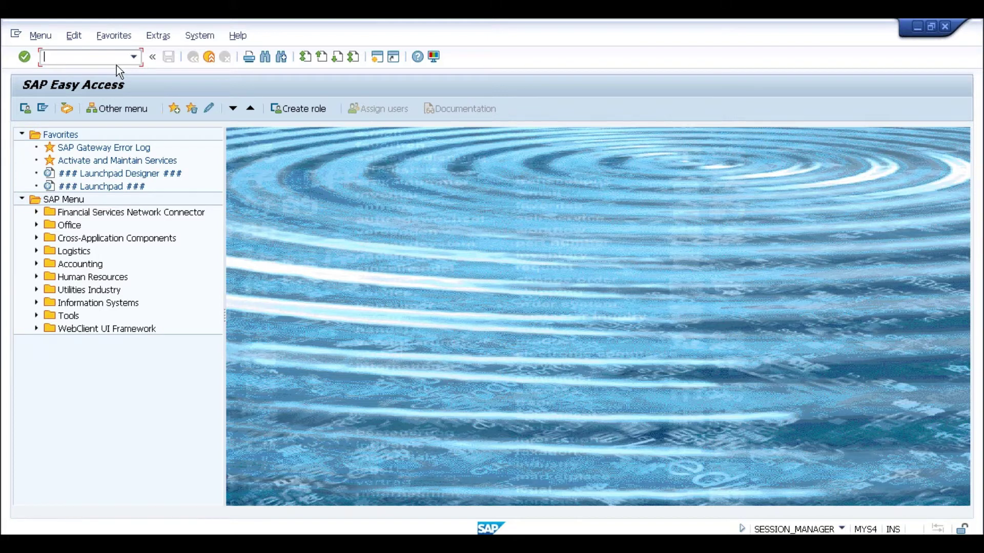
Back out of the report, material check and ABAP editor screens, then log off the system
type("spro")
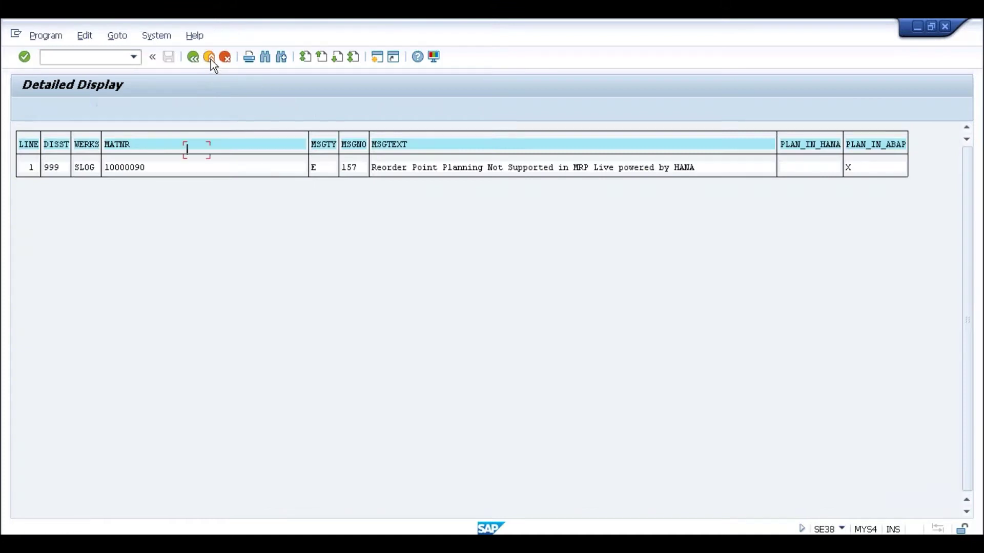
left_click(209, 57)
left_click(210, 57)
left_click(210, 57)
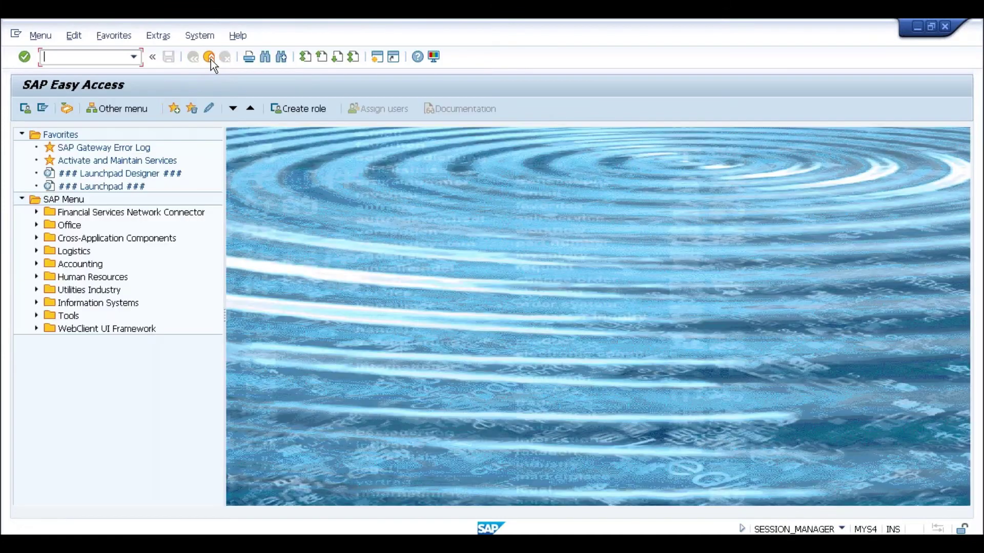
left_click(210, 39)
left_click(237, 243)
left_click(143, 282)
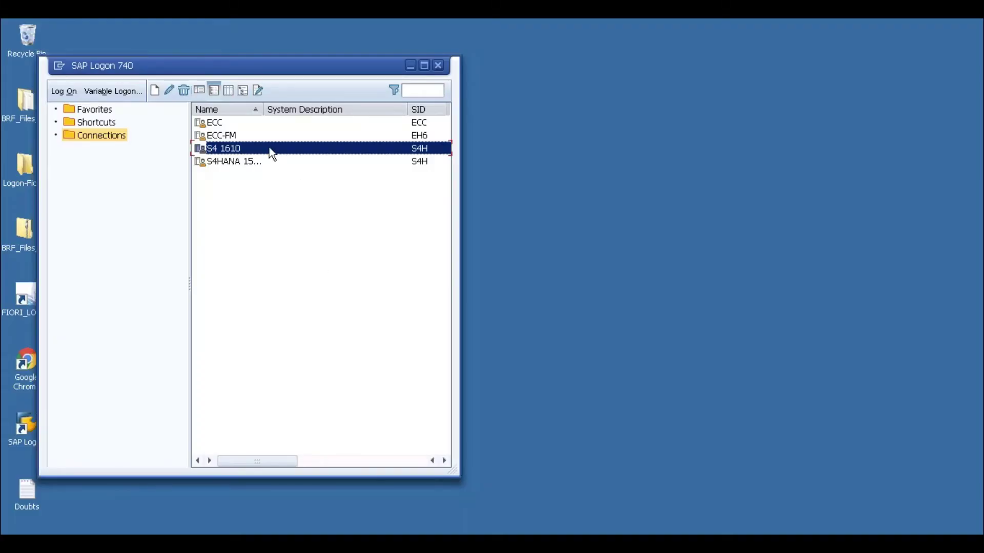
Log on to S4 1610 with the saved user name and the account password
double_click(223, 148)
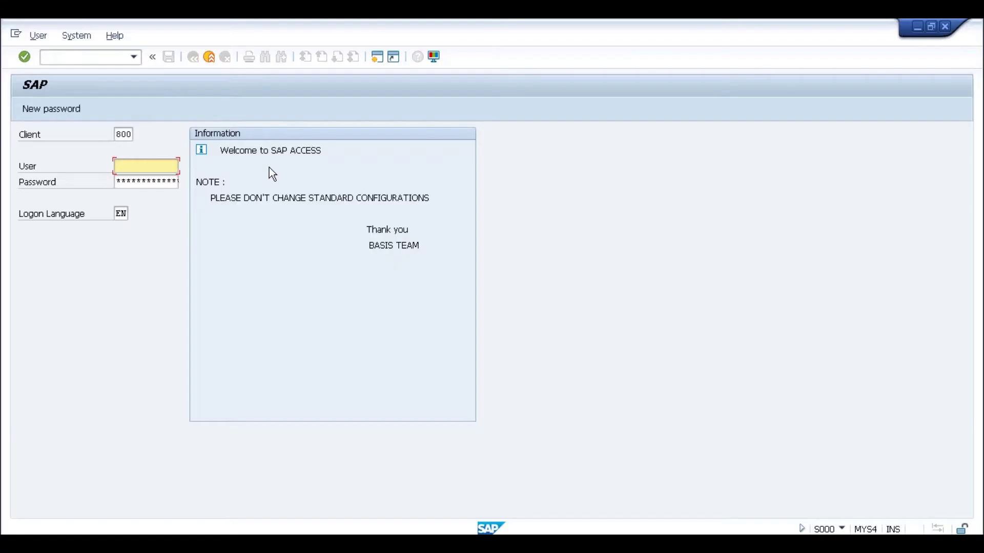
key("BackSpace")
key("Down")
key("Return")
key("Tab")
type("*********")
key("Return")
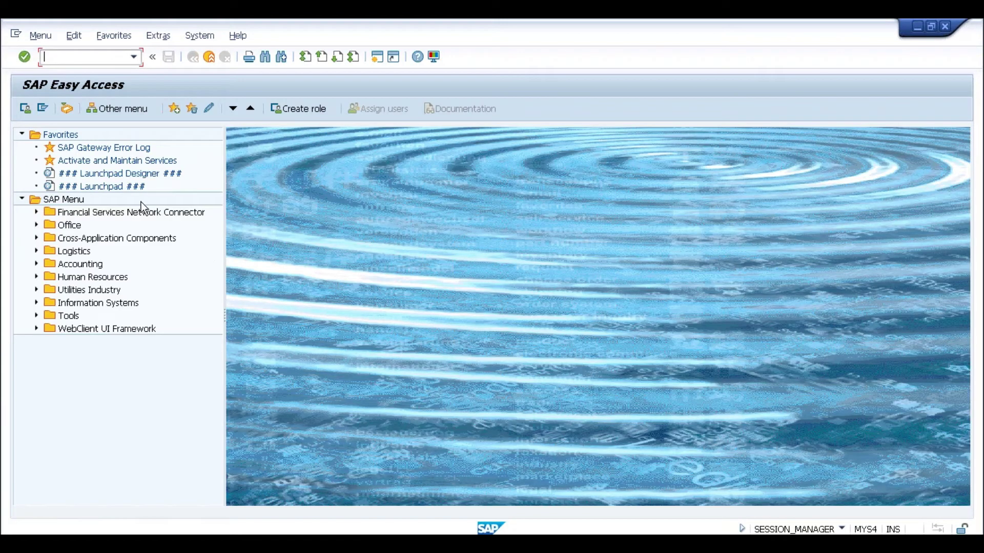
Launch the Fiori Launchpad favorite in the browser
left_click(102, 187)
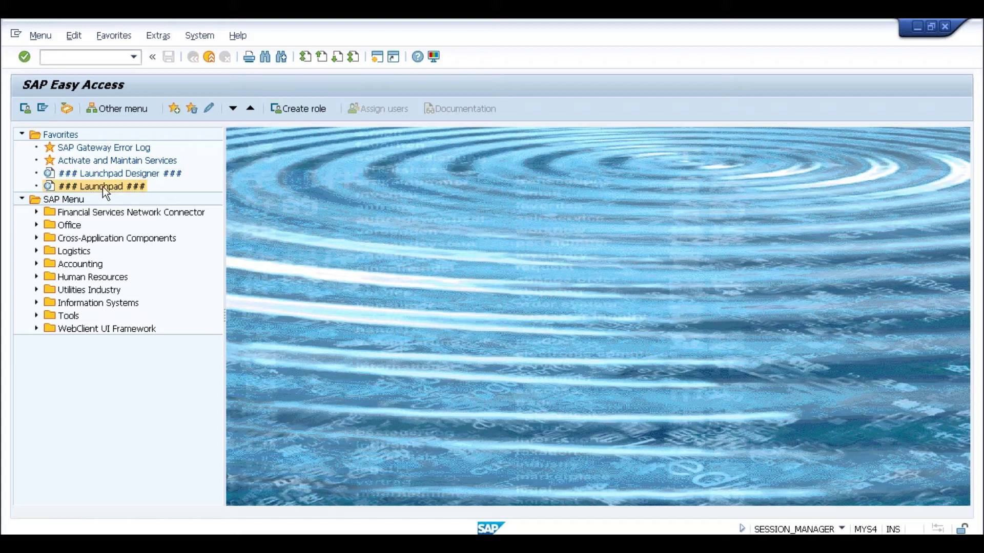
double_click(102, 187)
left_click(339, 309)
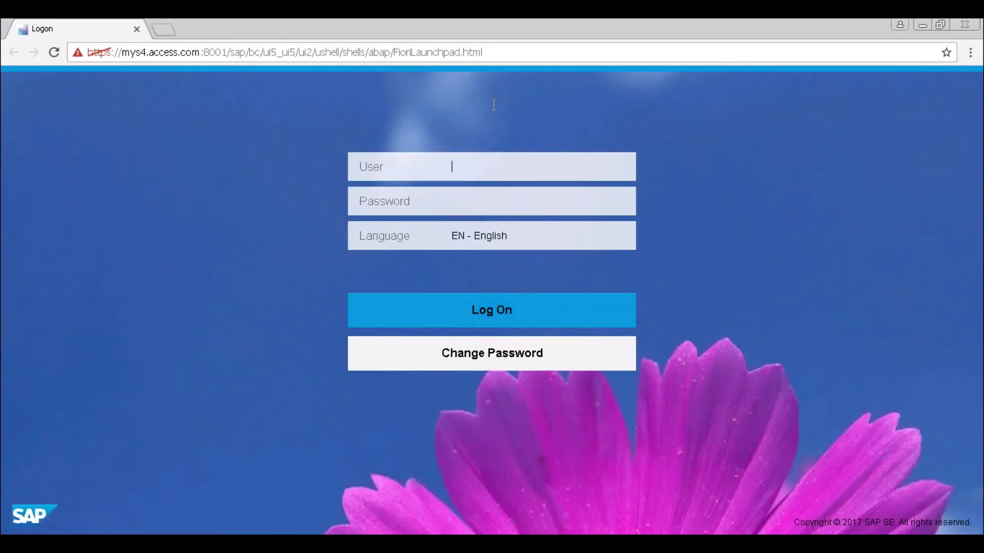
Select the Launchpad URL and switch back to the SAP Easy Access window
left_click(533, 53)
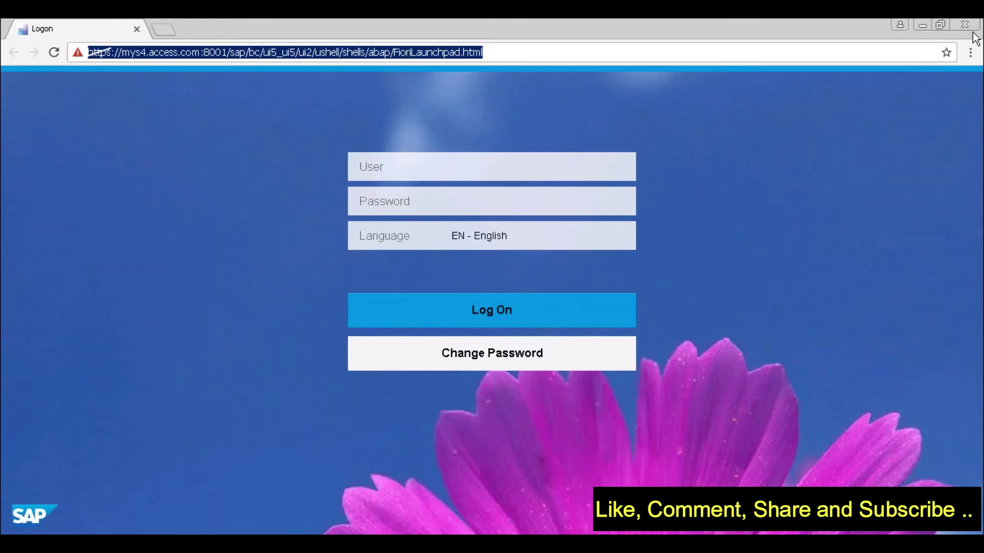
mouse_move(976, 23)
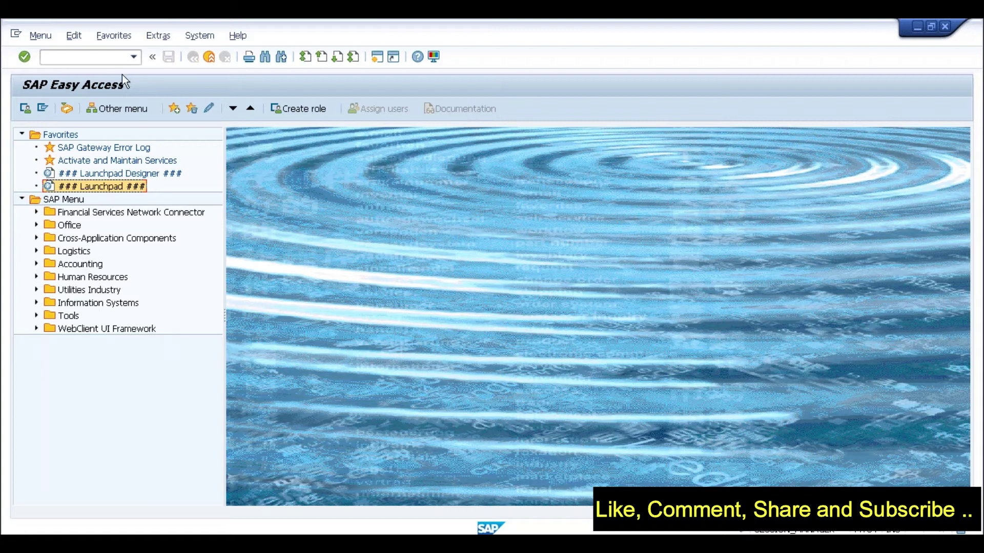
Run SPRO and execute Enterprise Structure > Definition > Financial Accounting > Edit, Copy, Delete, Check Company Code
left_click(103, 58)
type("spro")
key("Return")
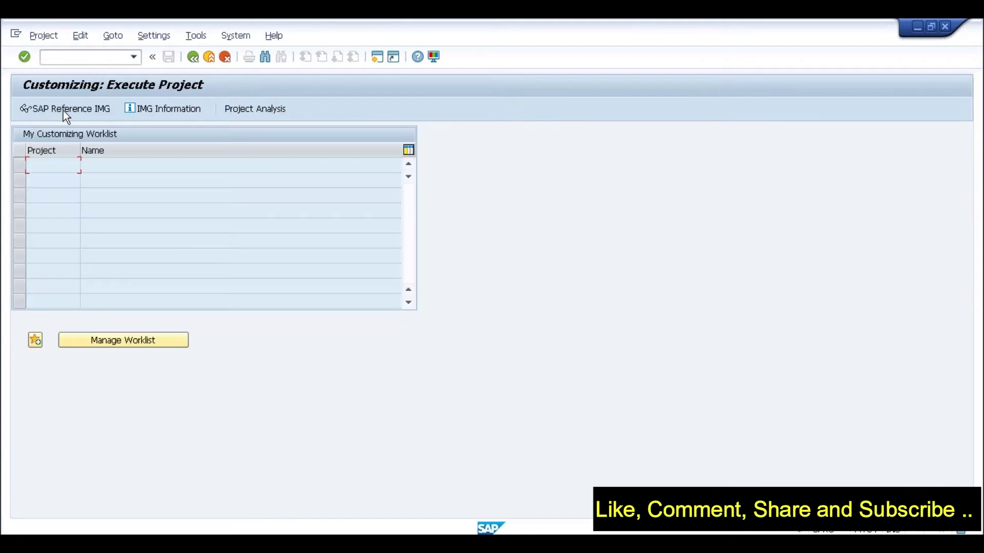
left_click(63, 110)
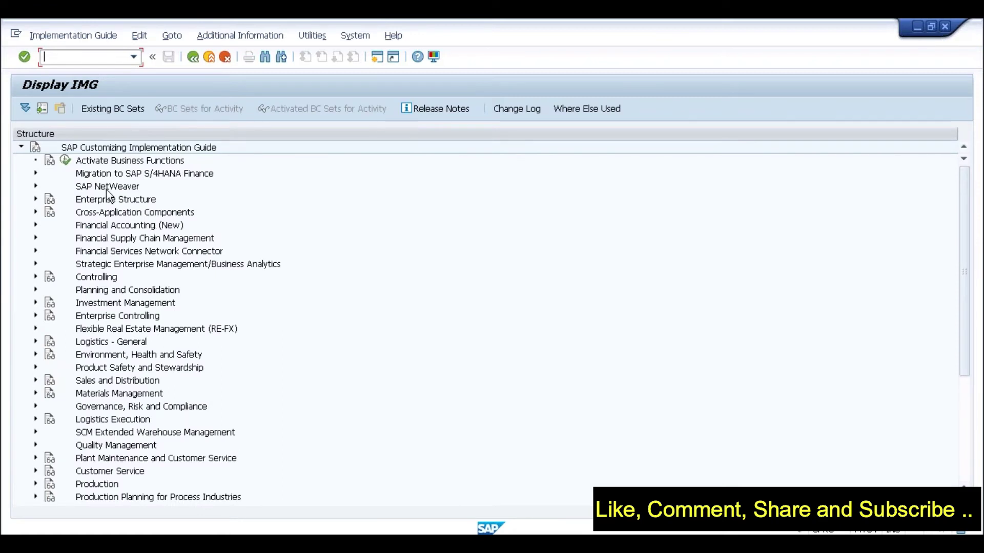
left_click(107, 179)
left_click(35, 199)
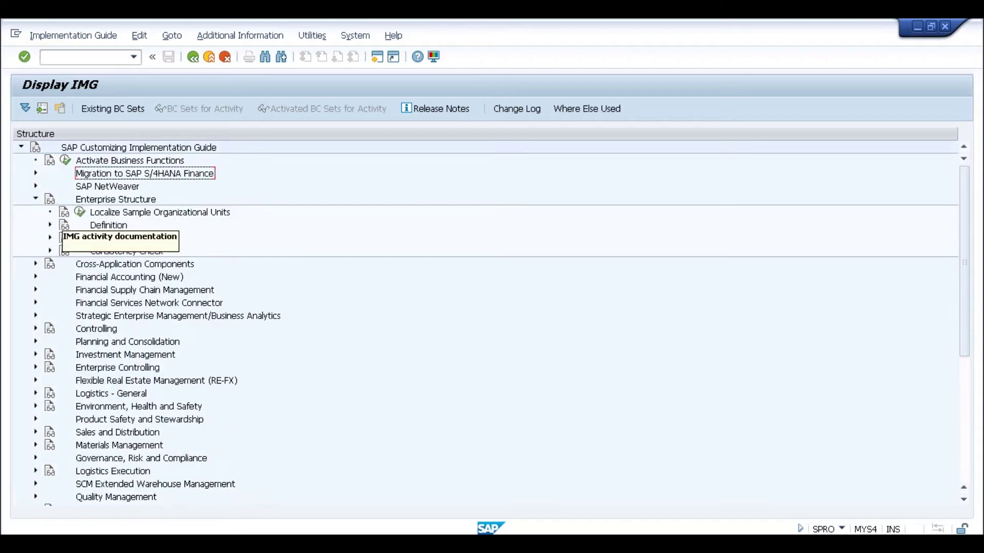
left_click(49, 225)
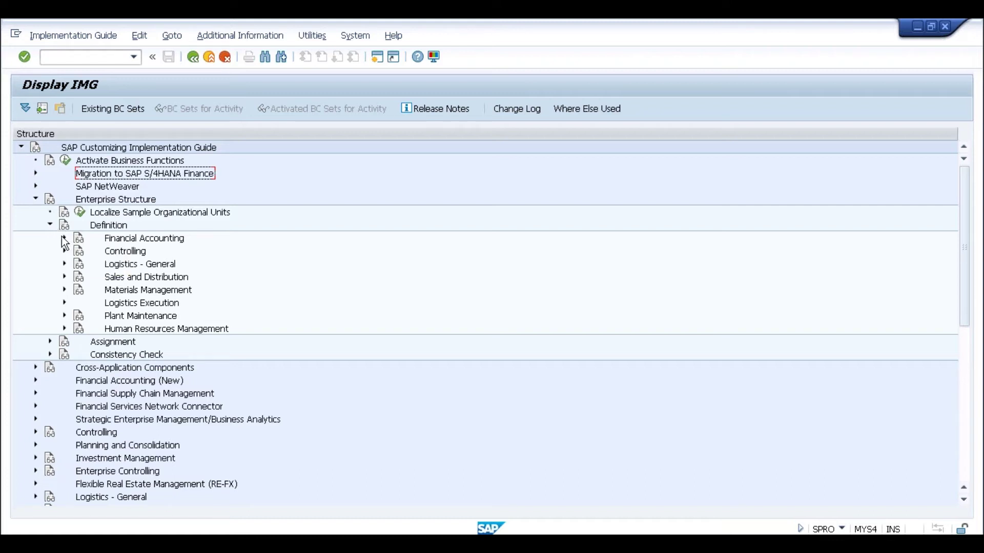
left_click(64, 239)
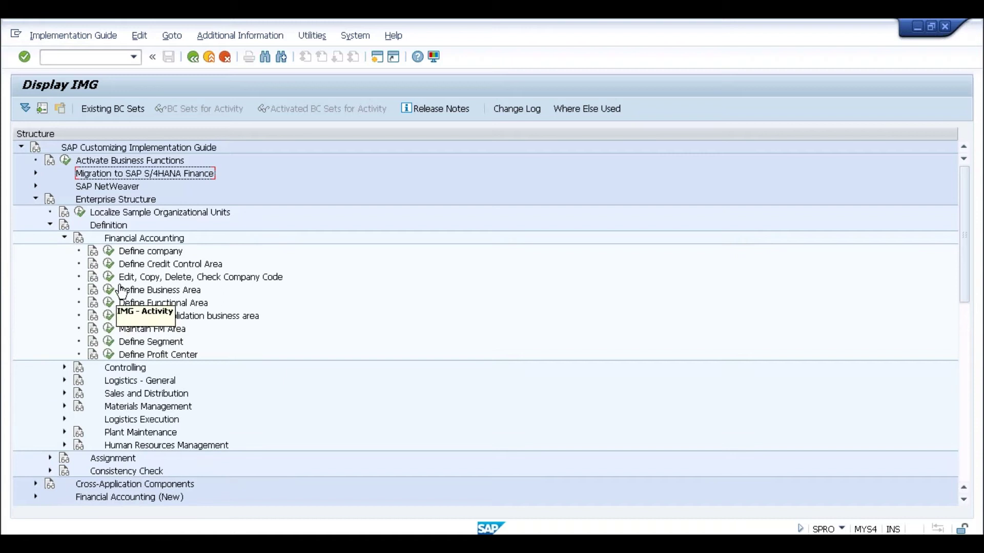
left_click(108, 277)
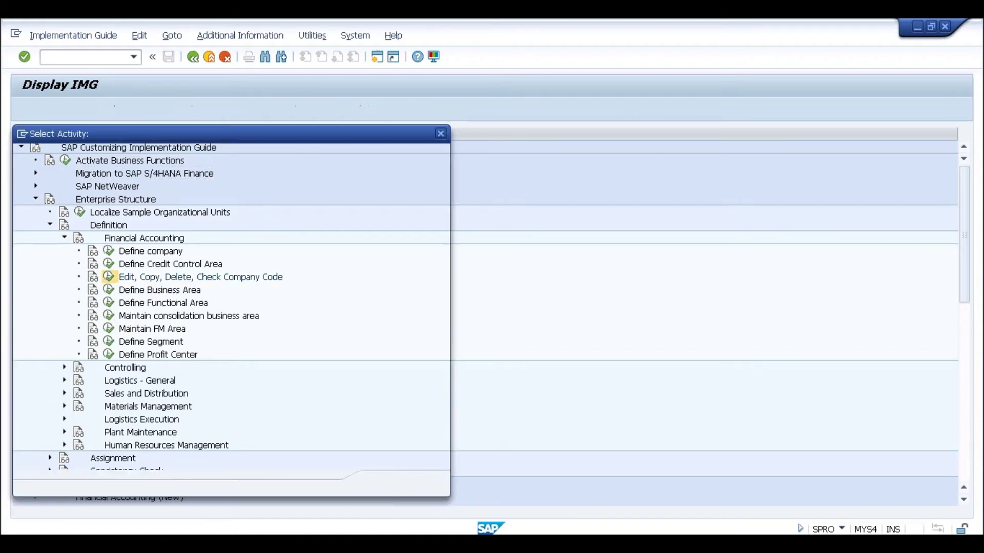
Add a new company code SL02 named 'Sample Company Code'
double_click(136, 202)
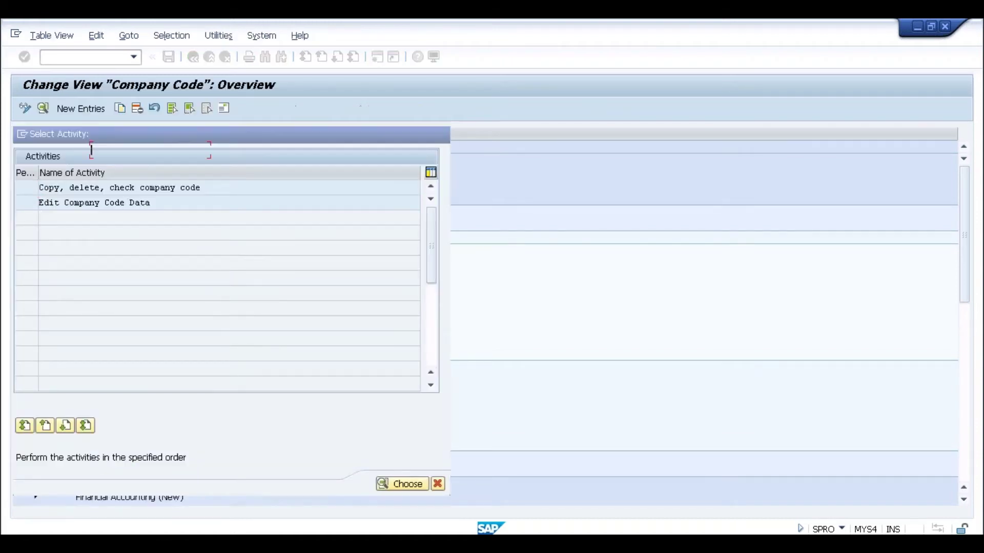
left_click(87, 111)
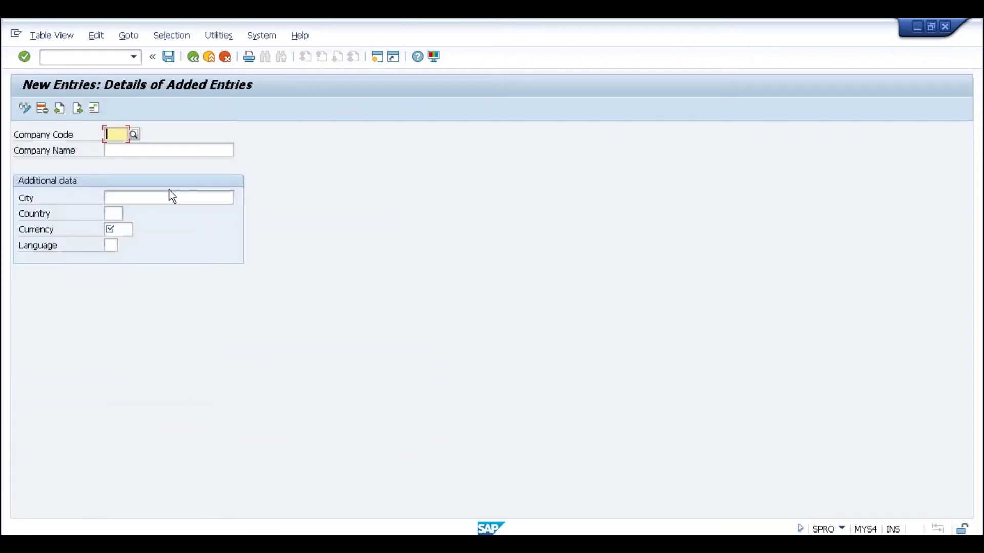
type("S")
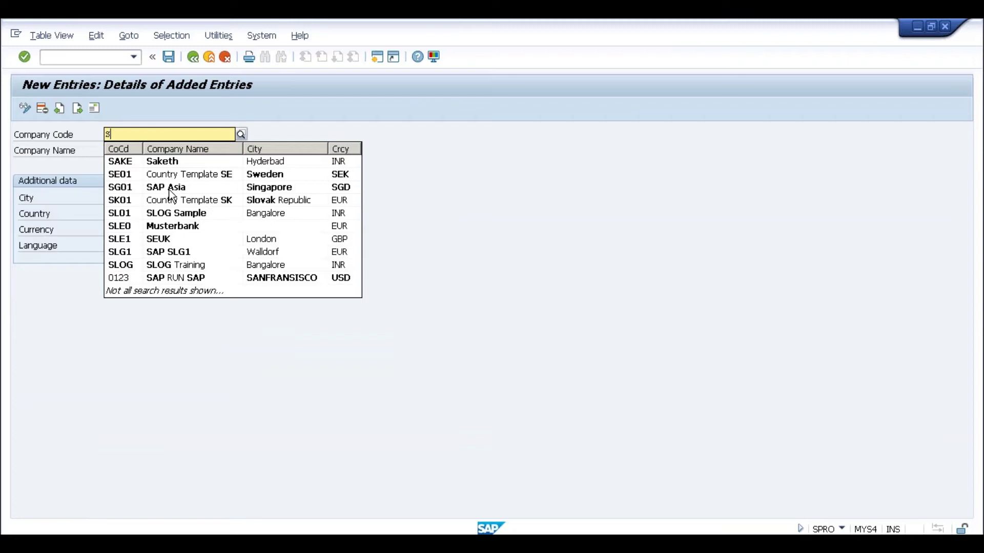
type("L")
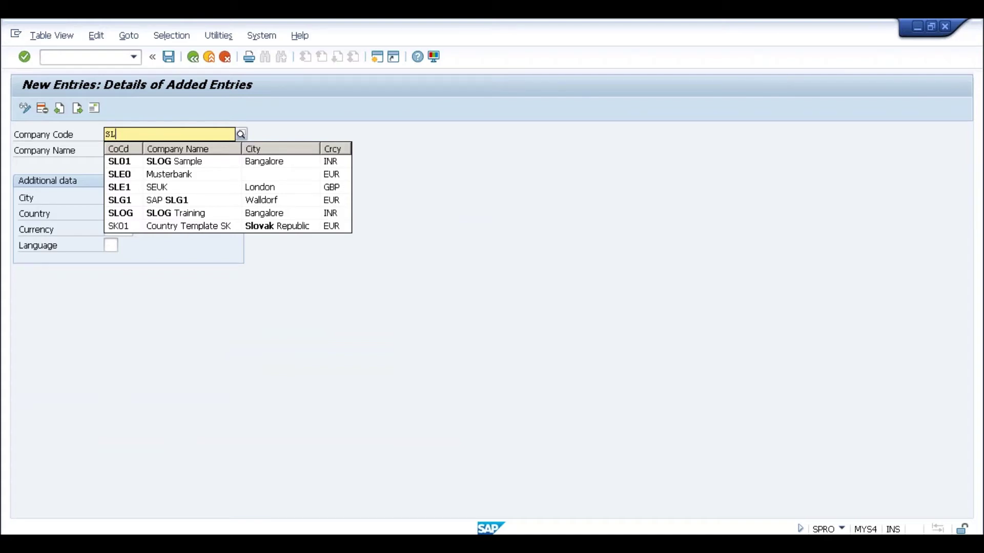
type("02")
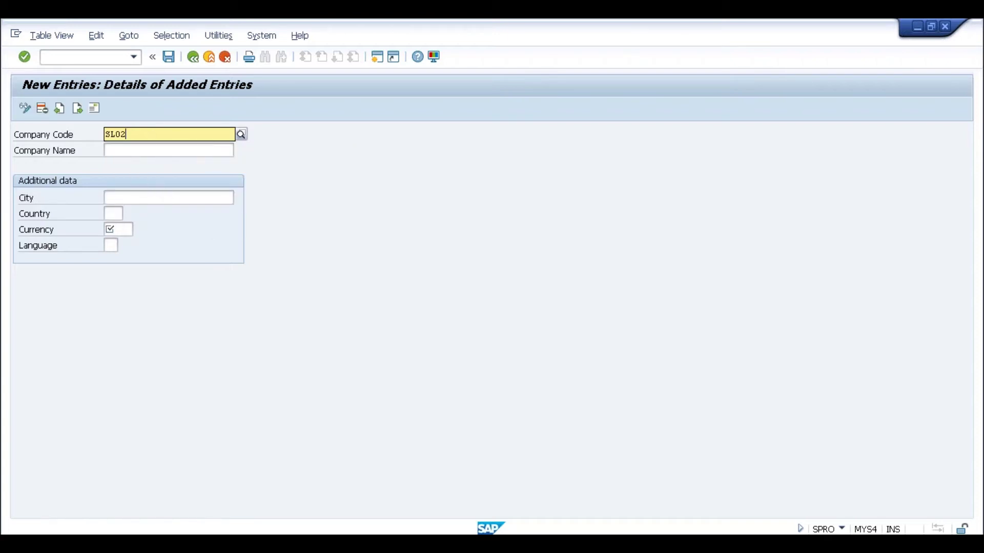
key("Tab")
type("Sample Company Code")
Set city Bangalore, country IN, currency INR and language EN for SL02
left_click(124, 201)
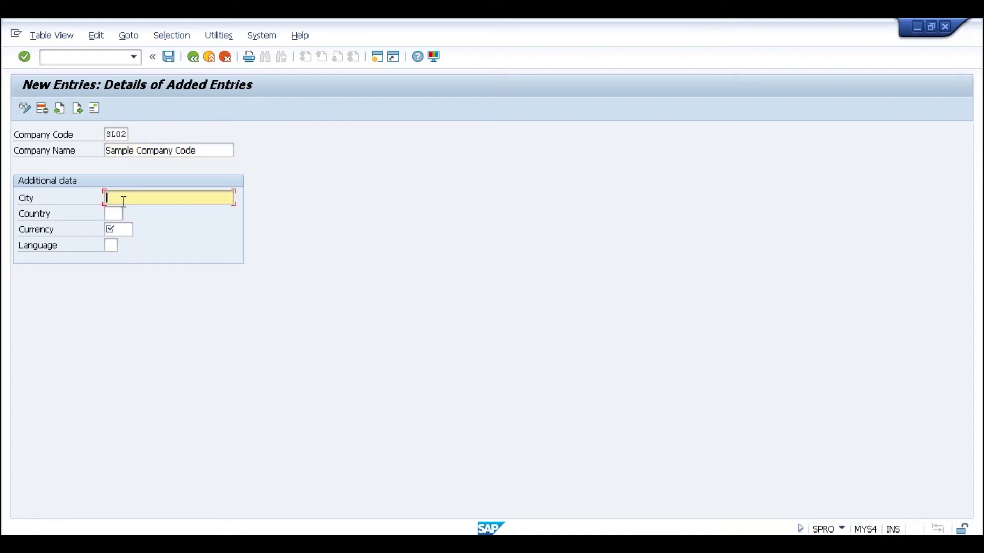
type("Bangalore")
left_click(123, 213)
type("IN")
key("Tab")
type("INR")
key("Tab")
type("EN")
key("Return")
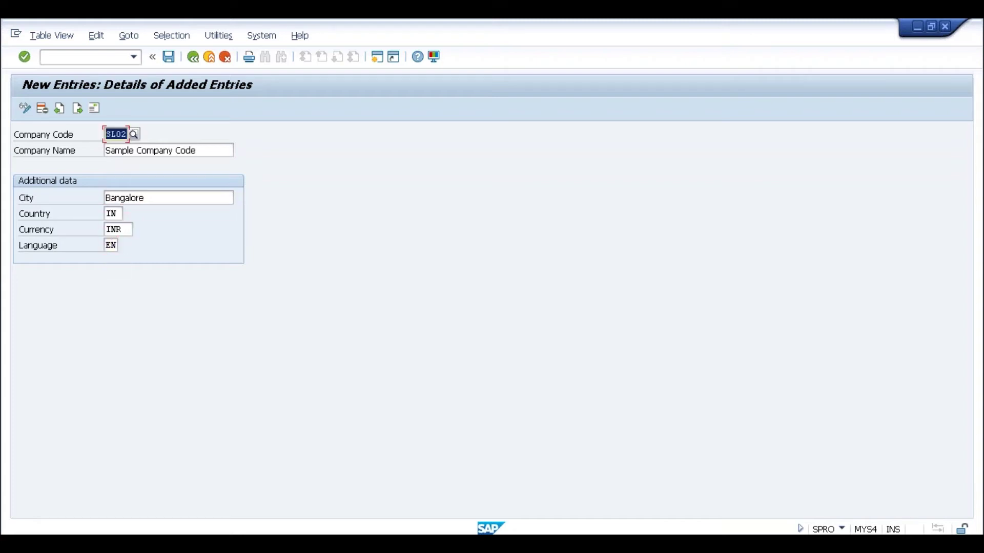
Save SL02 with address country IN to the customizing request and return to the overview
left_click(169, 57)
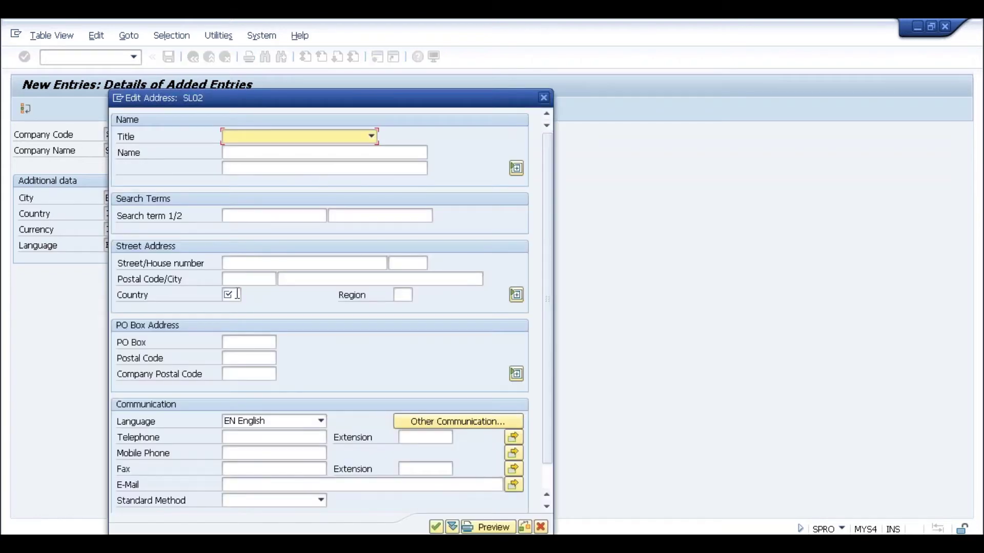
left_click(235, 294)
type("IN")
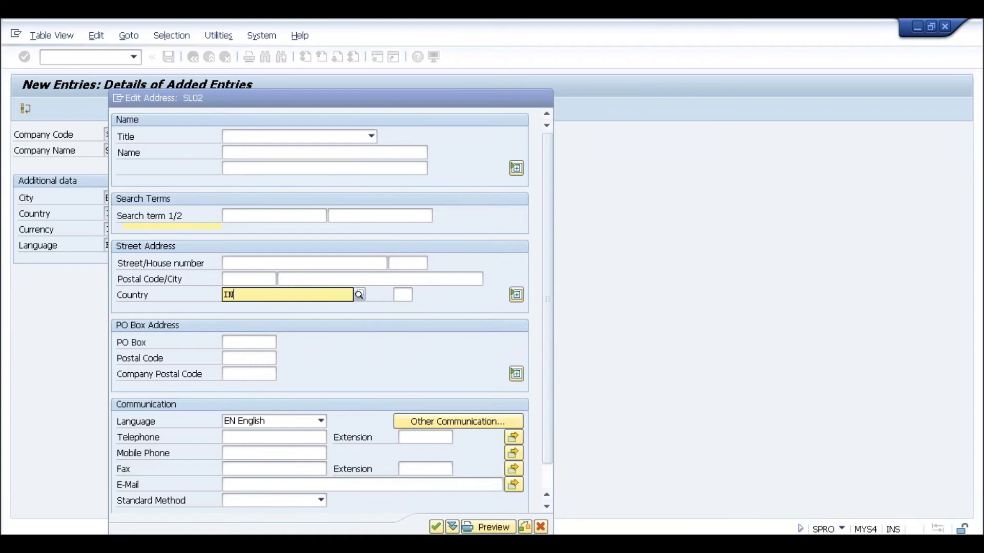
left_click(438, 526)
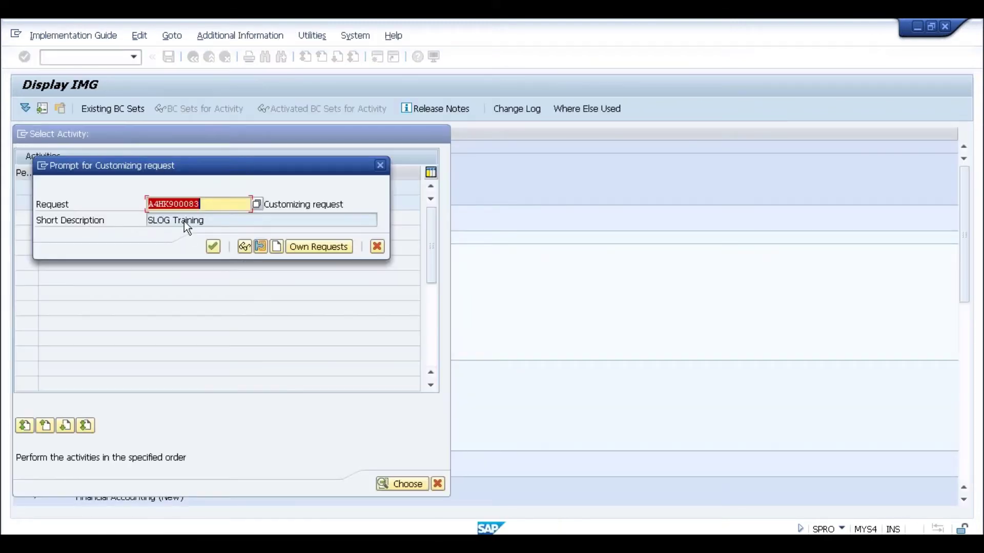
left_click(212, 246)
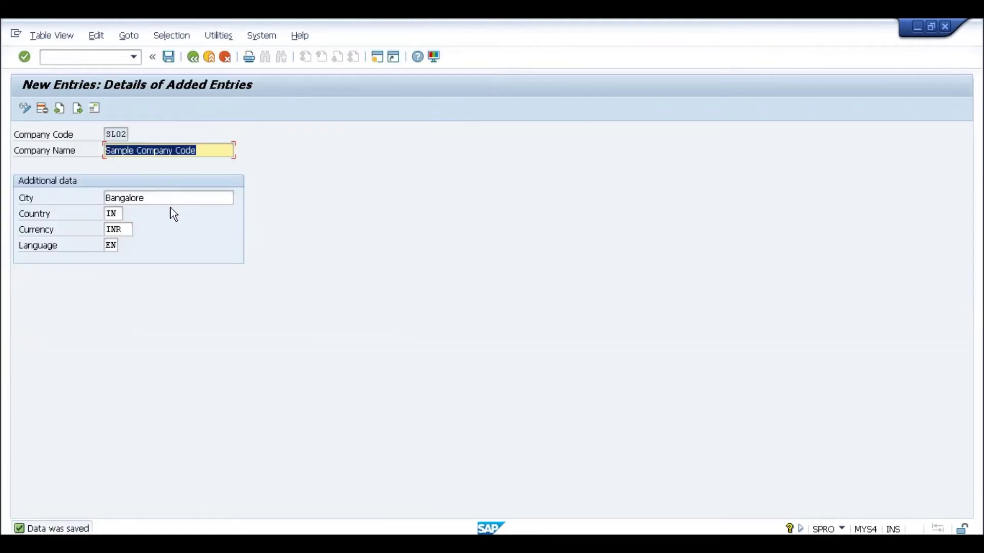
left_click(193, 57)
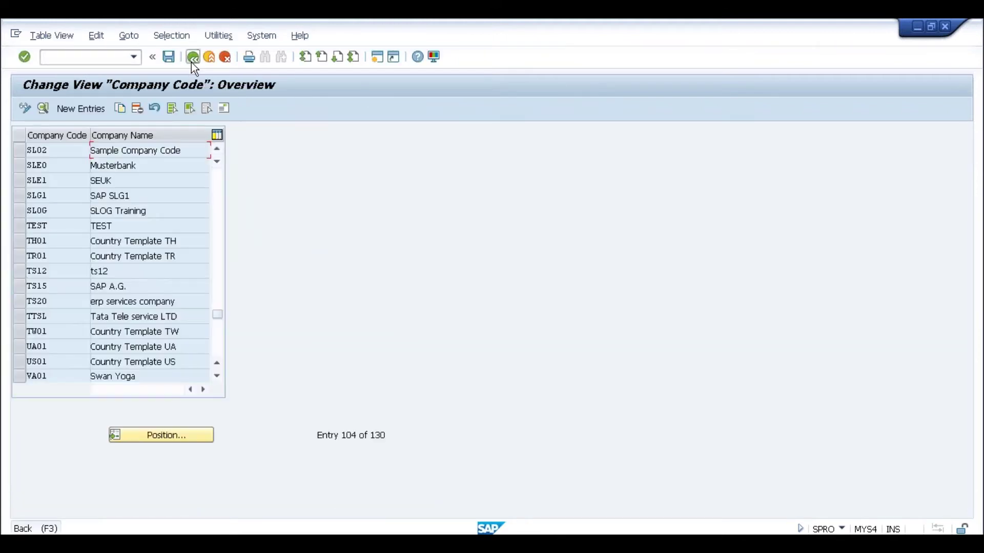
Go to Logistics - General and open the Define Plant table
left_click(192, 57)
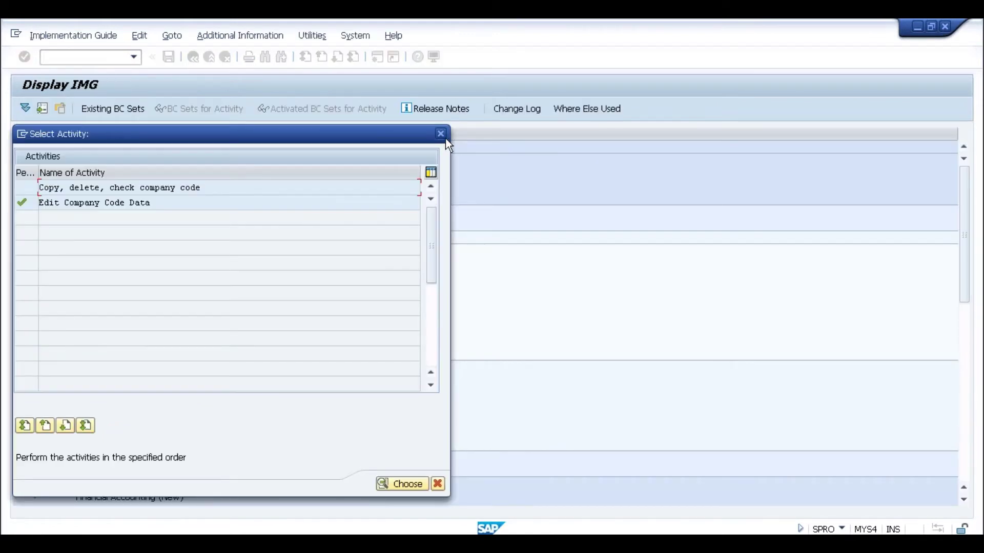
left_click(444, 137)
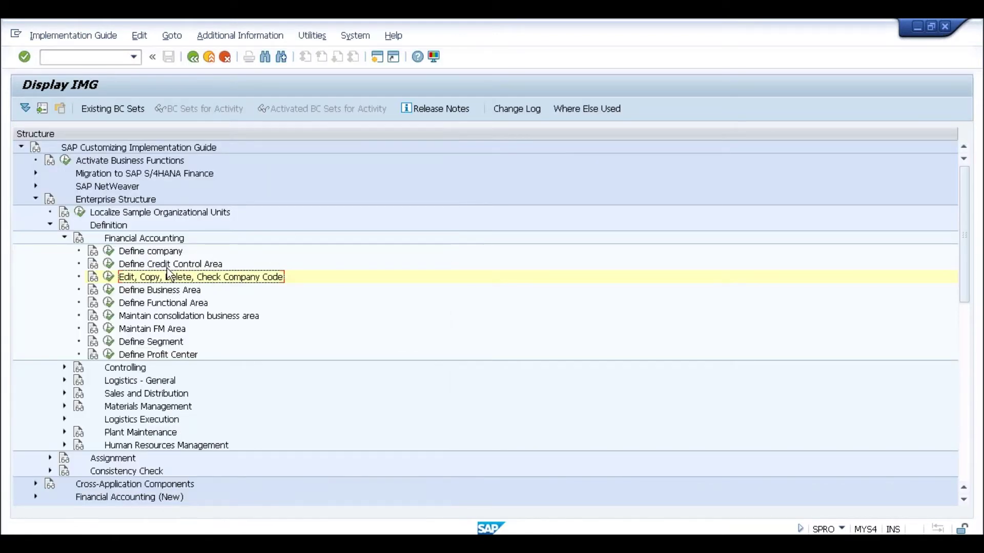
left_click(64, 238)
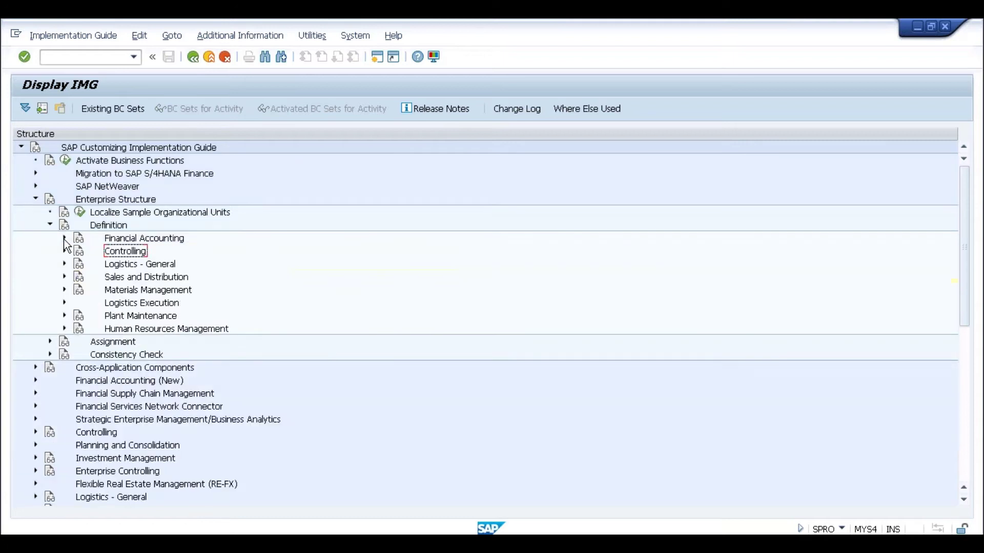
left_click(64, 264)
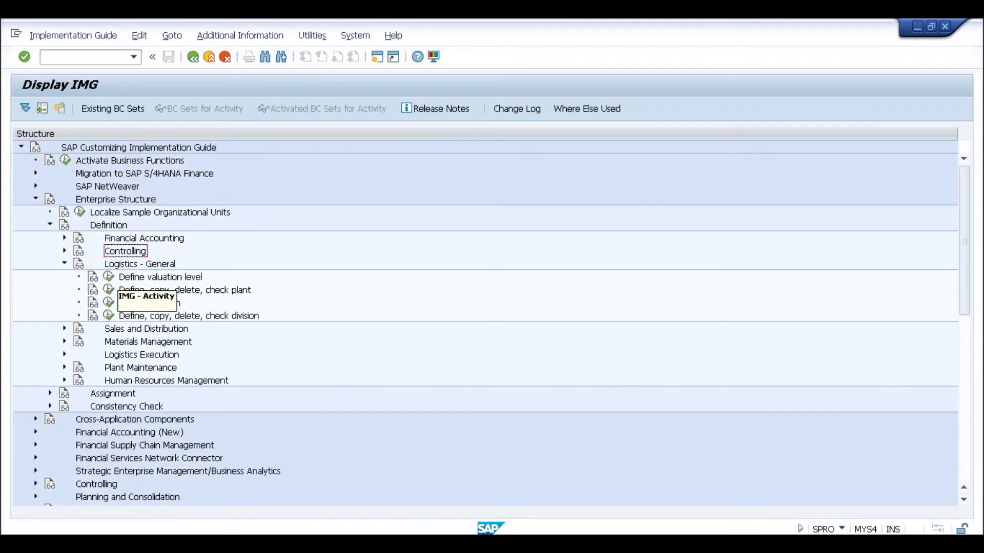
left_click(109, 290)
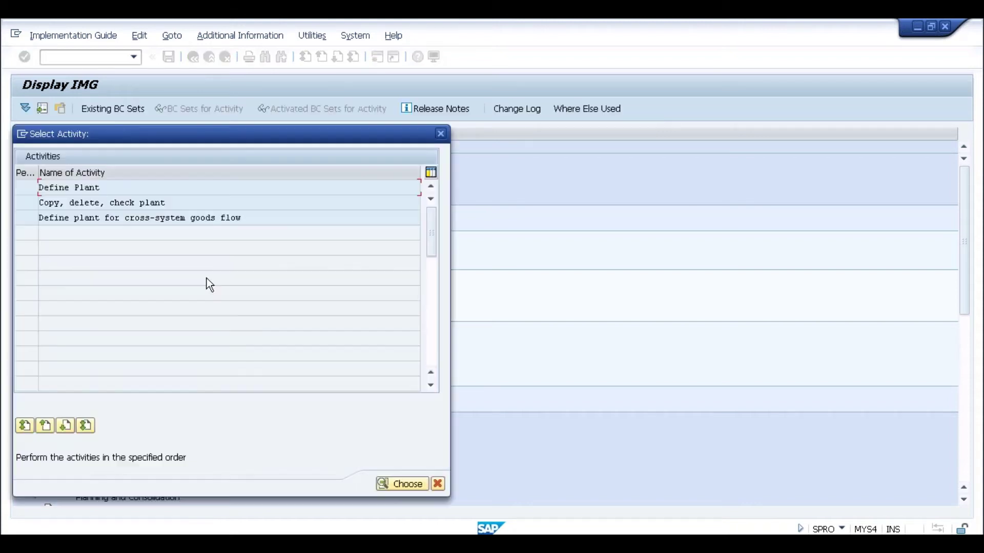
double_click(89, 187)
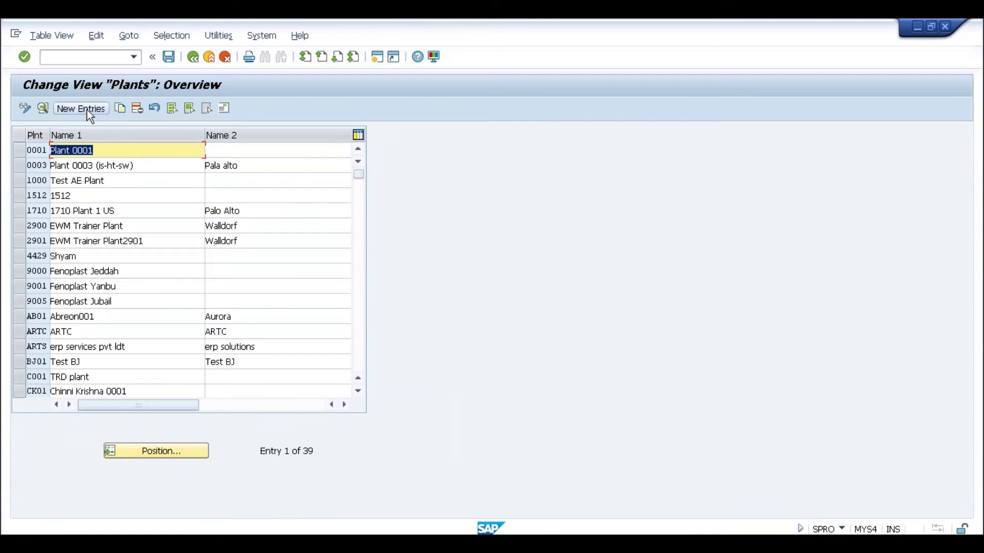
Enter plant SL02 'Plant for SL02' with factory calendar IN
left_click(85, 108)
type("SL02")
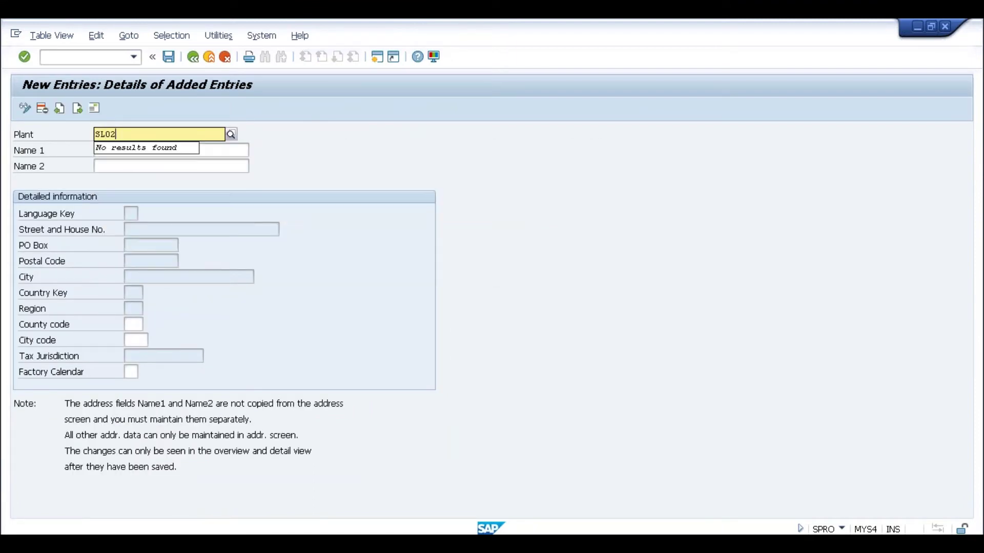
key("Tab")
type("Plant for SL02")
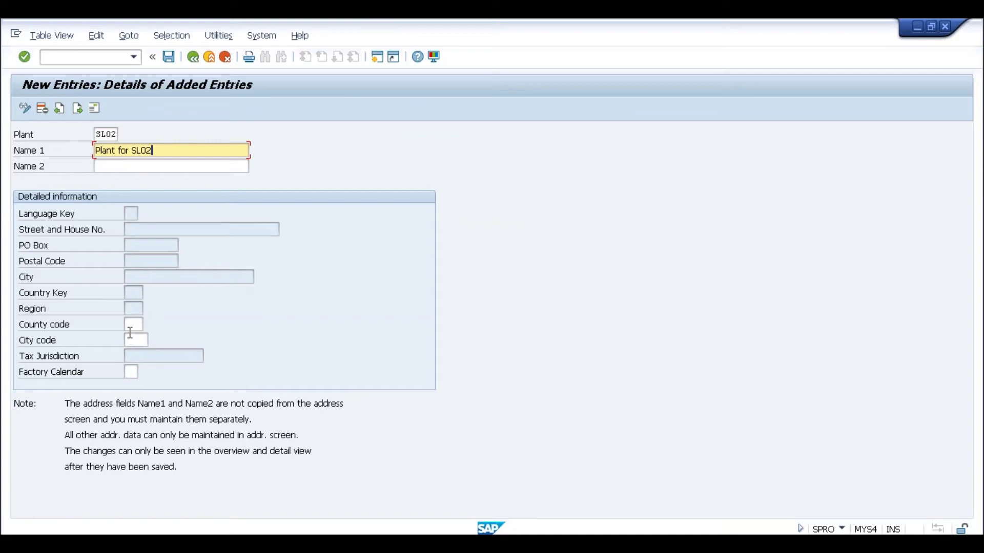
left_click(131, 324)
left_click(130, 372)
type("IN")
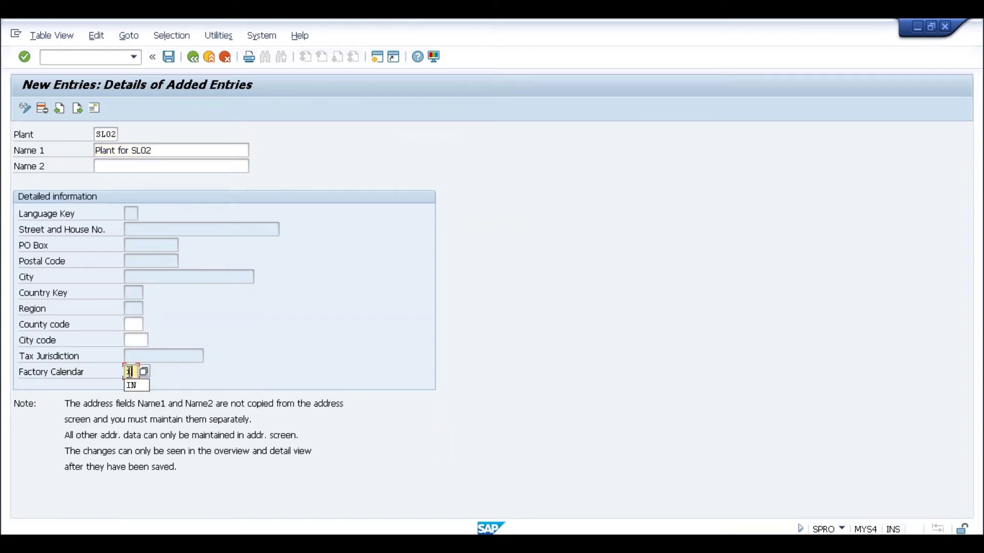
key("Return")
Save plant SL02 with address country IN to the request, then open Define Location
left_click(168, 56)
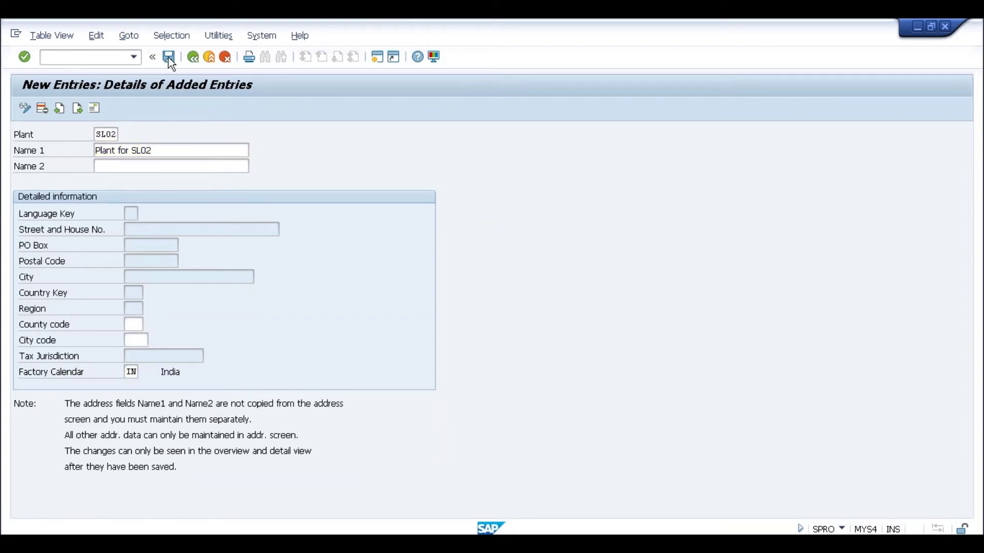
left_click(232, 295)
type("IN")
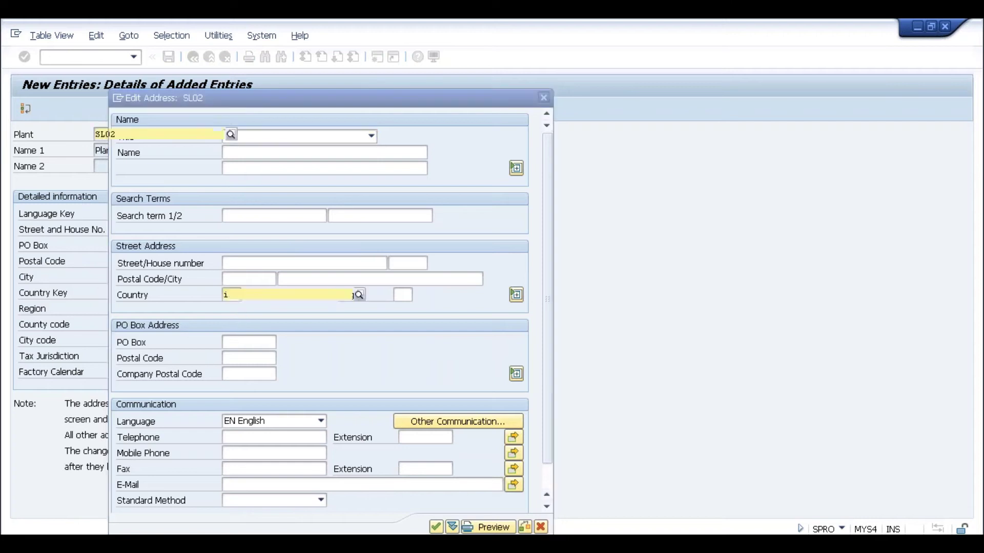
key("Return")
left_click(213, 247)
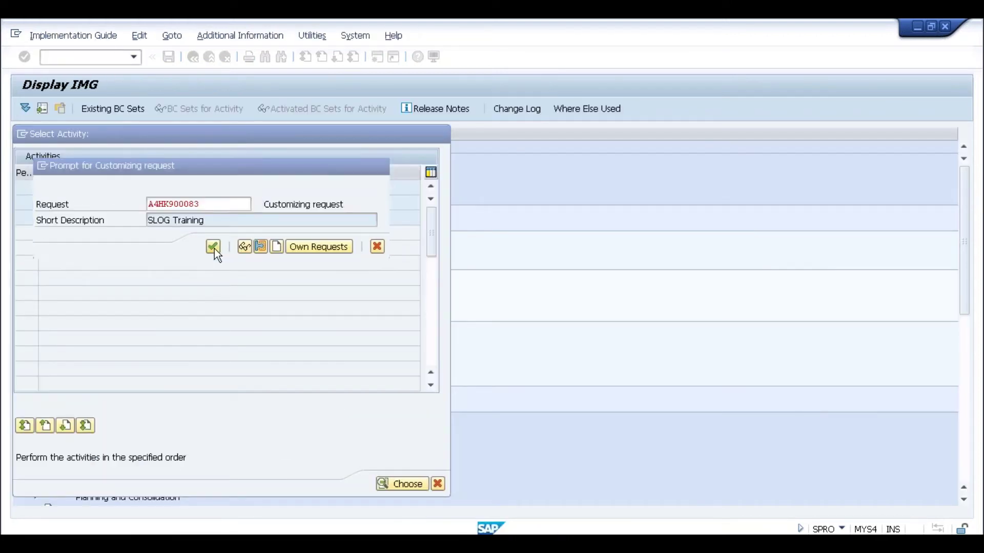
left_click(193, 61)
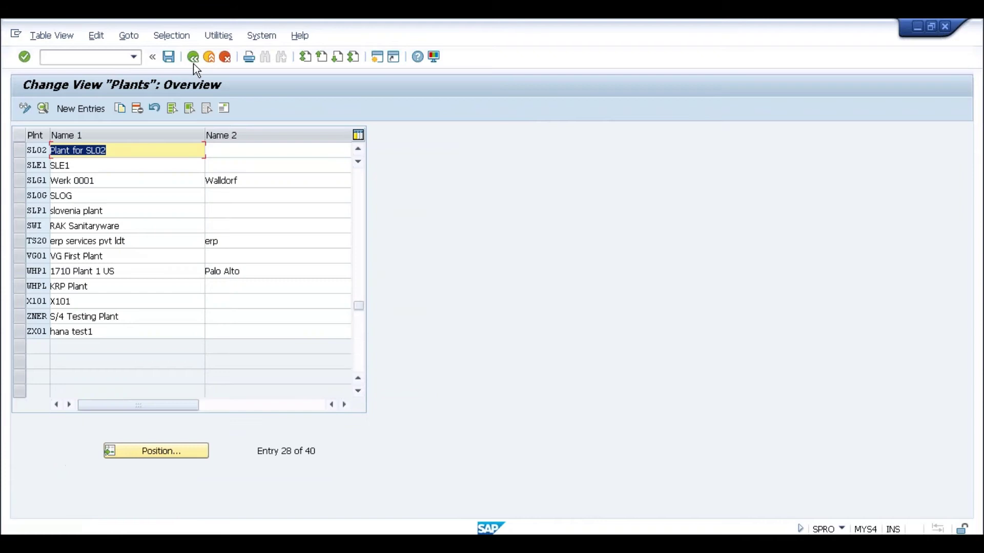
left_click(193, 62)
left_click(439, 135)
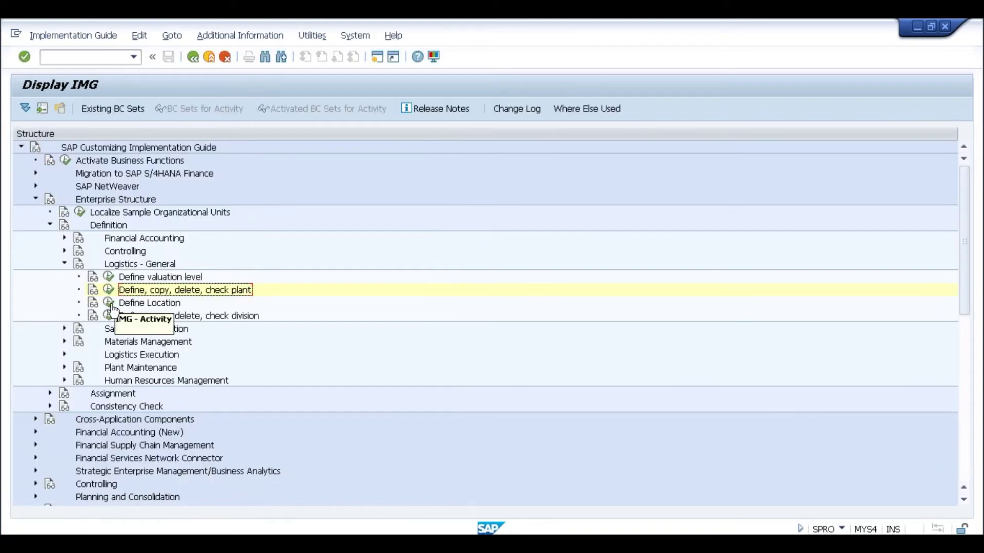
left_click(109, 302)
Add location SL02 named SL02 for plant SL02
left_click(65, 110)
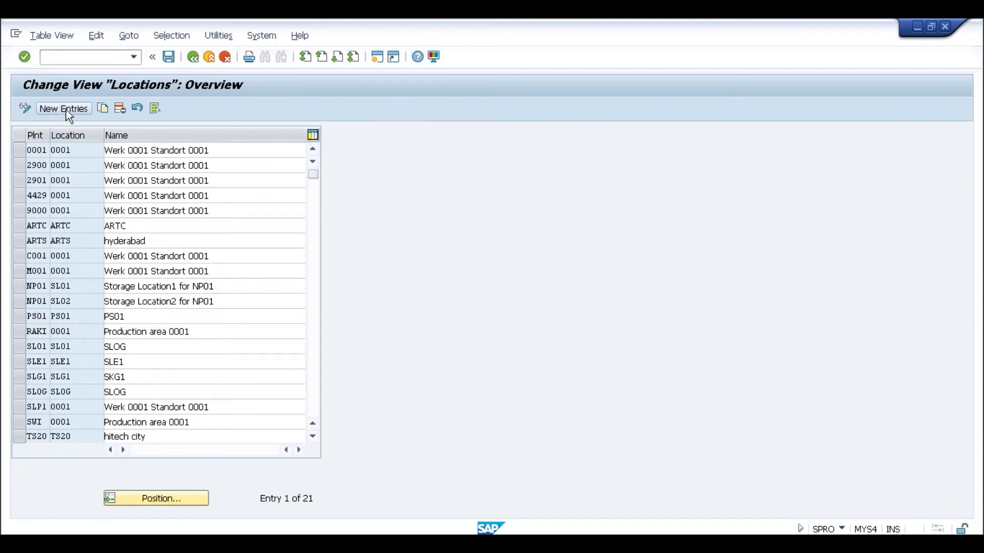
type("sl02")
key("Tab")
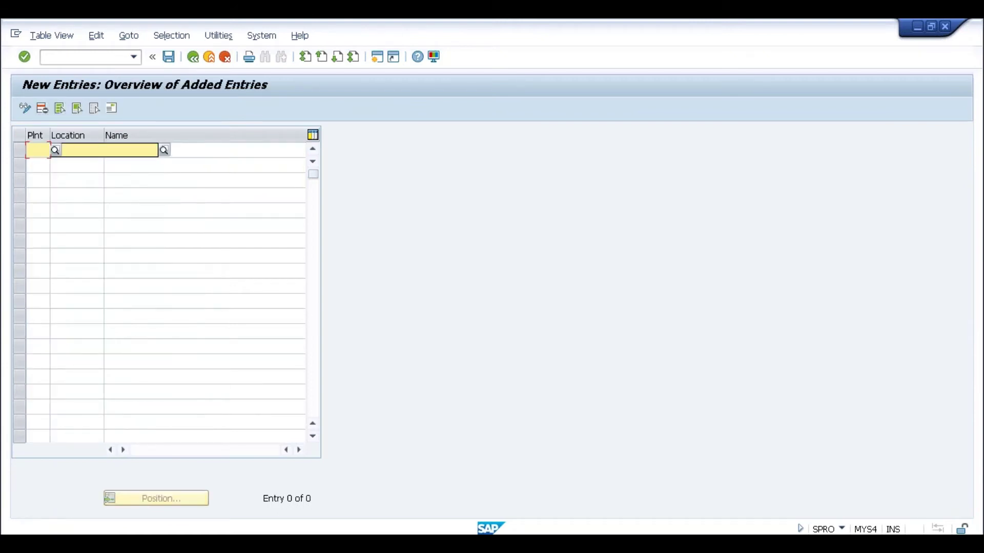
type("so2")
key("BackSpace")
type("L02")
key("Tab")
type("SL02")
key("Return")
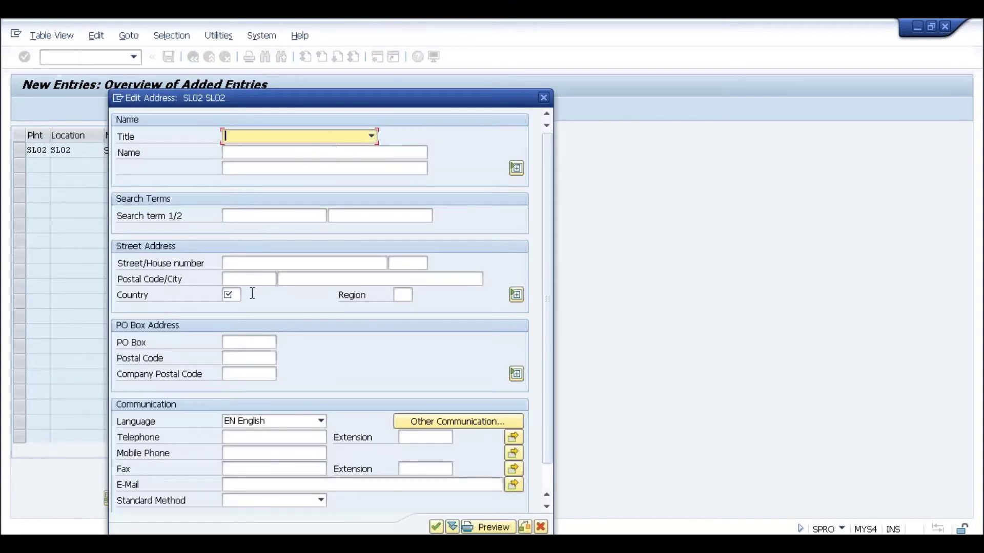
Save the location with address country SK to the request and return to the tree
left_click(231, 294)
type("SK")
key("Return")
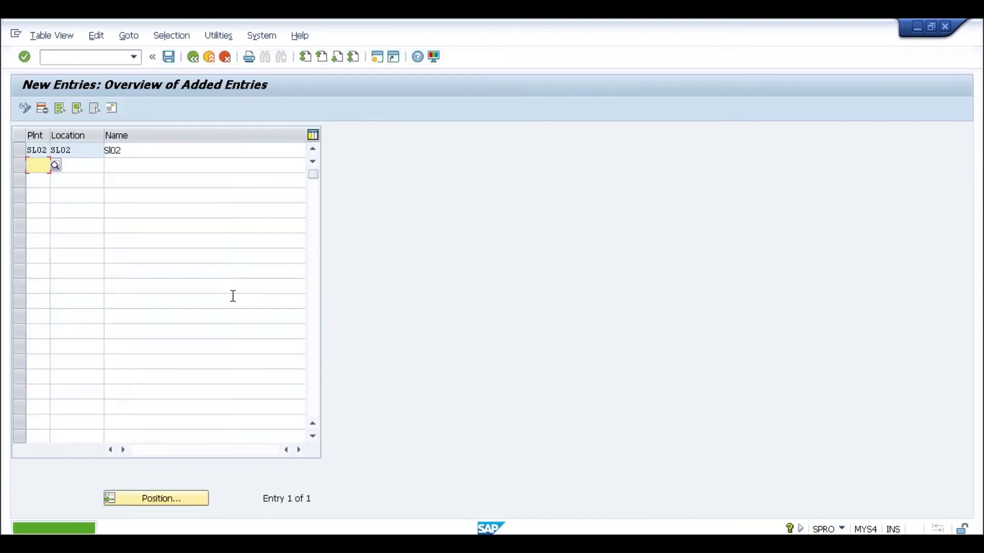
left_click(170, 57)
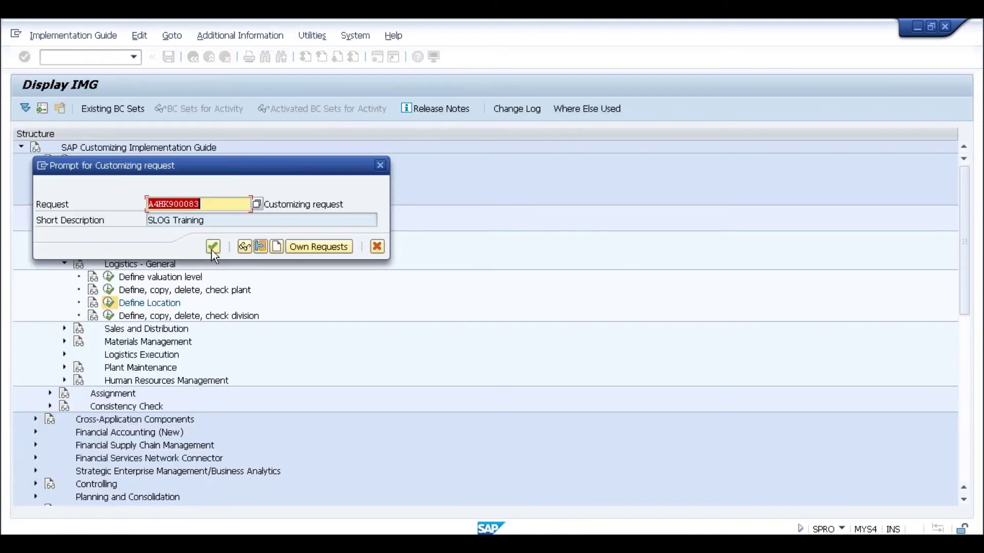
left_click(212, 248)
left_click(194, 60)
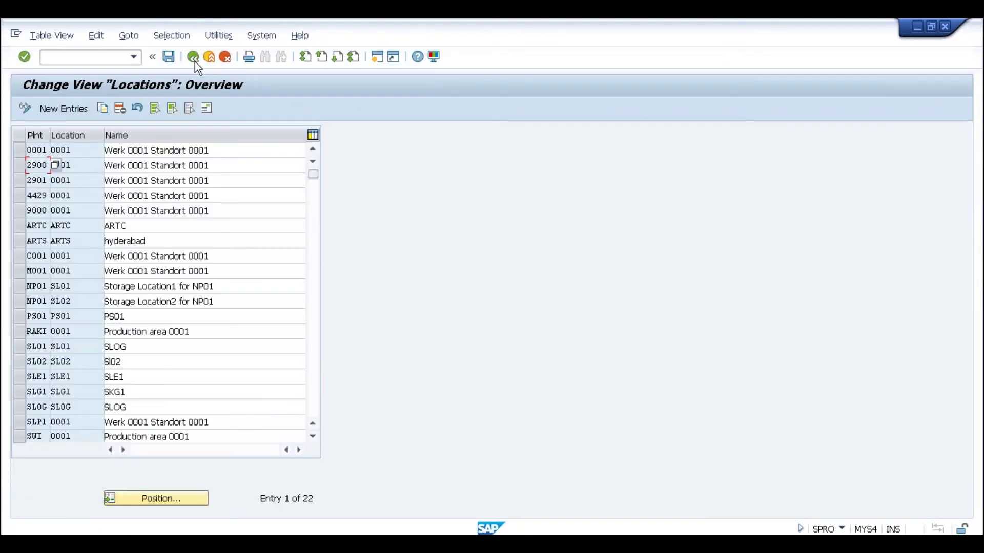
left_click(195, 59)
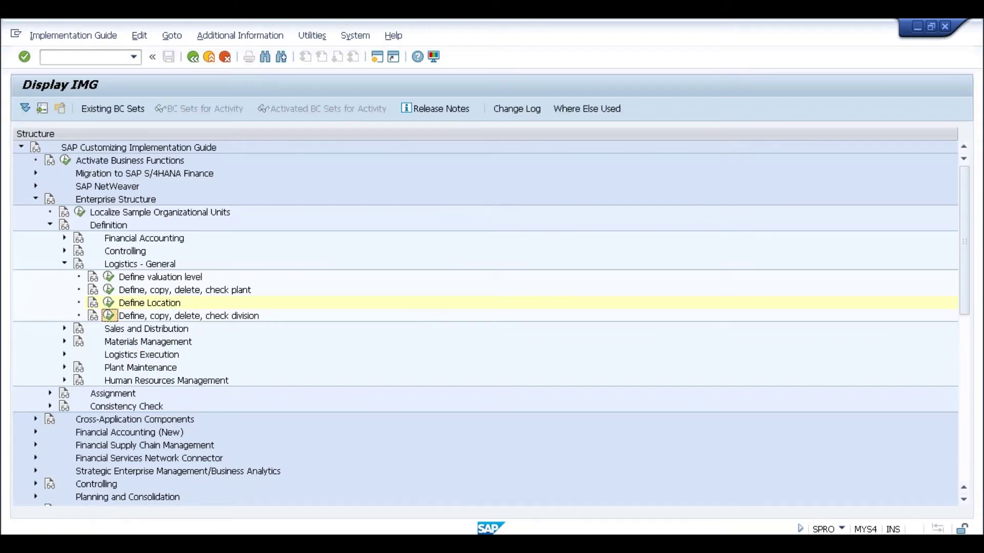
left_click(108, 315)
In Define Division, add division S2 named SL02
double_click(104, 187)
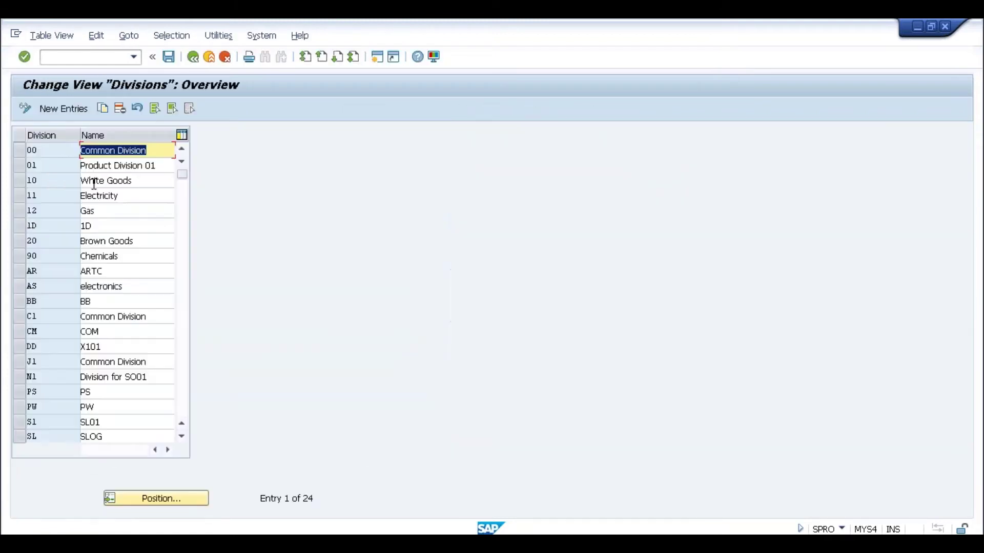
left_click(63, 114)
type("s")
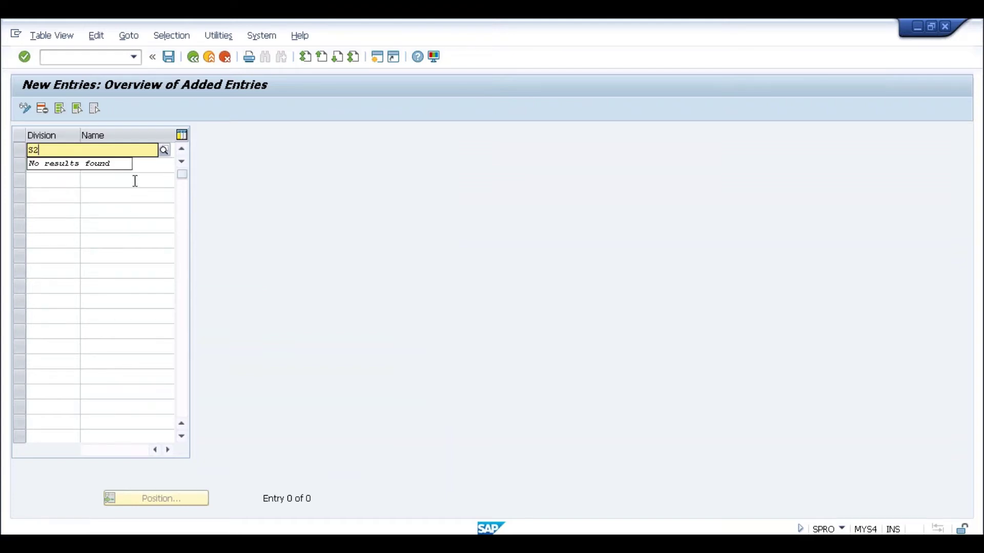
key("BackSpace")
key("BackSpace")
key("Tab")
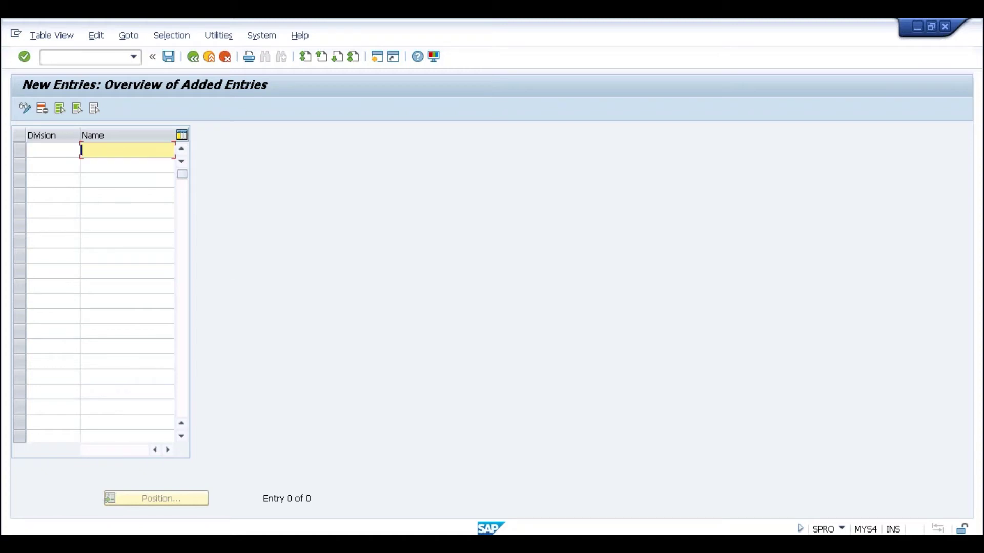
left_click(46, 150)
type("s2")
key("Tab")
type("SL02")
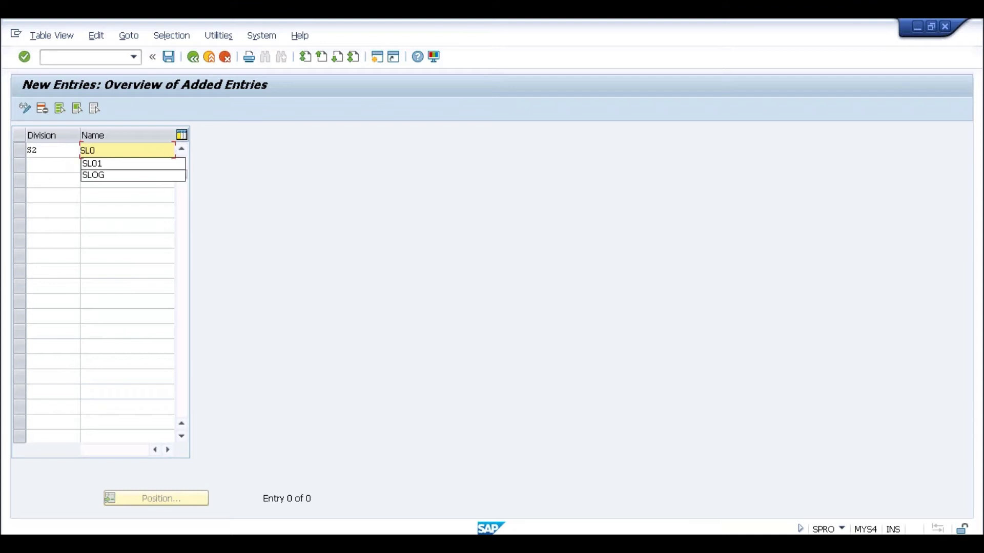
key("Return")
Save division S2 to the customizing request and return to the IMG tree
left_click(175, 57)
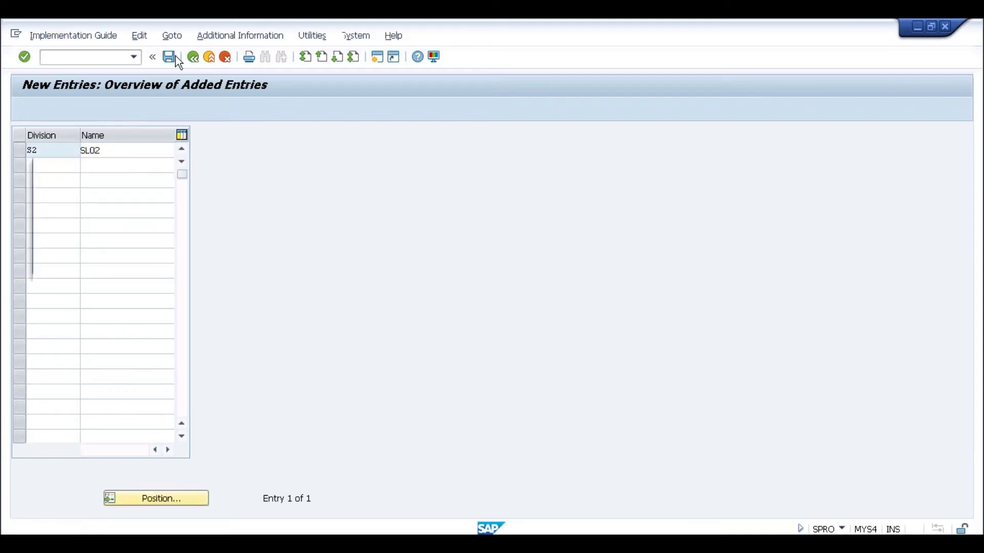
left_click(211, 264)
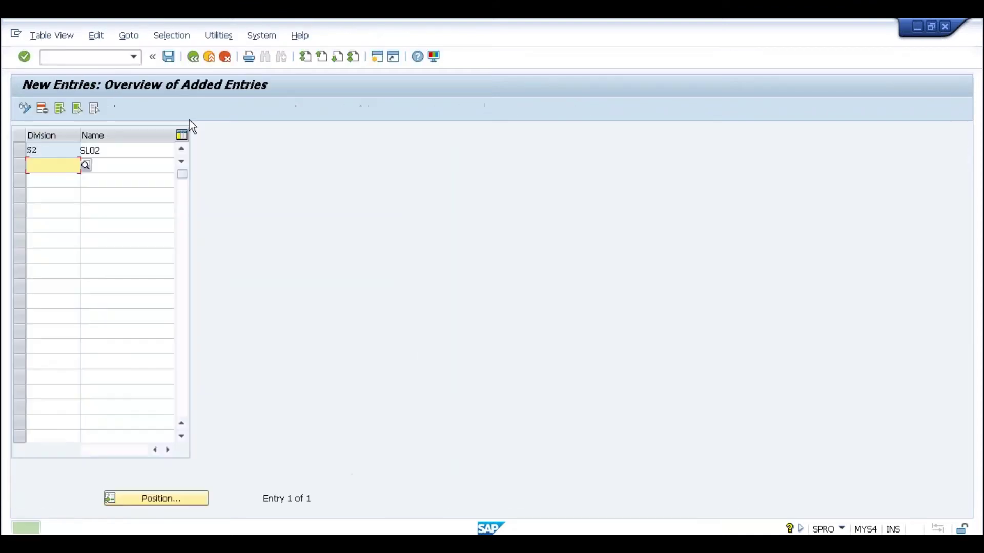
left_click(193, 56)
left_click(192, 56)
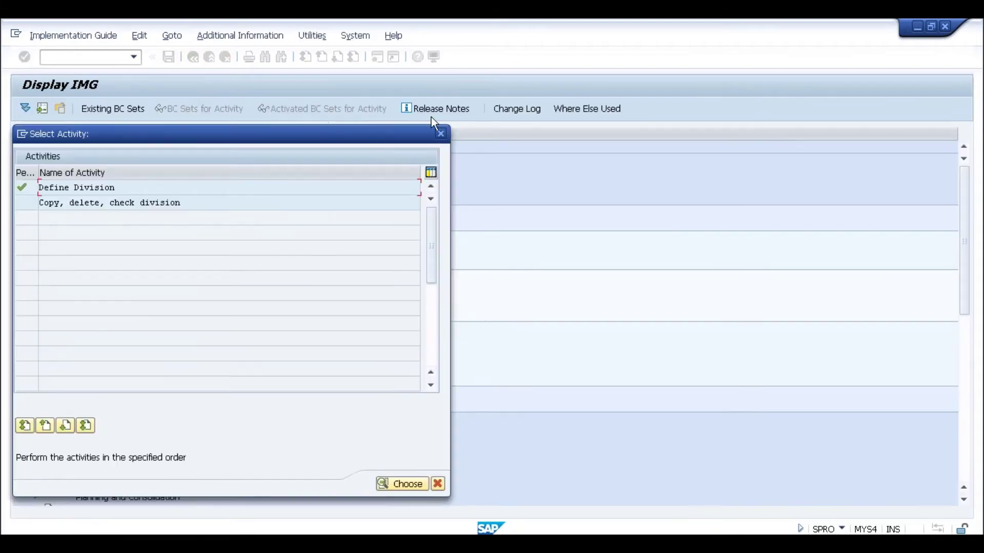
left_click(441, 133)
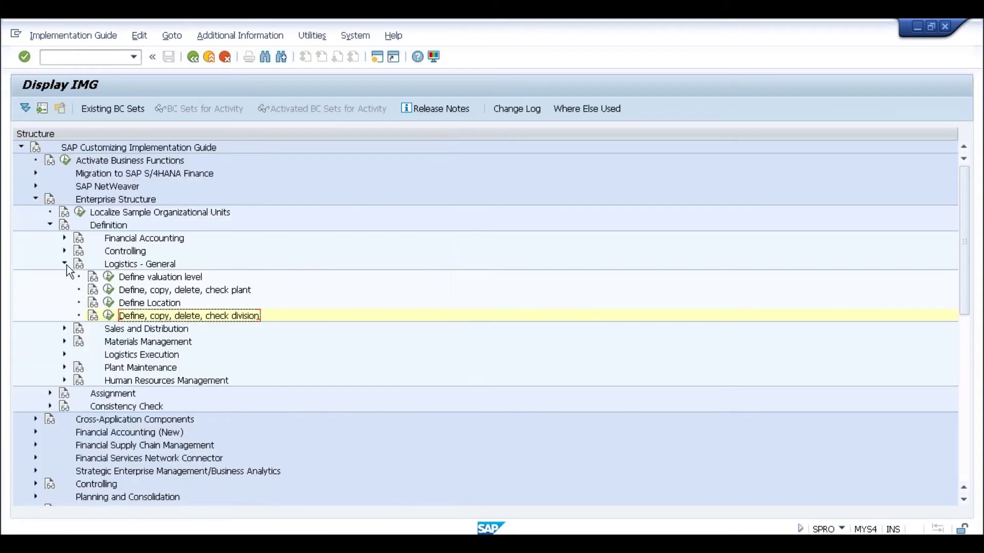
left_click(65, 264)
In Define Sales Organization, add SL02 named SL02 with statistics currency INR
left_click(65, 277)
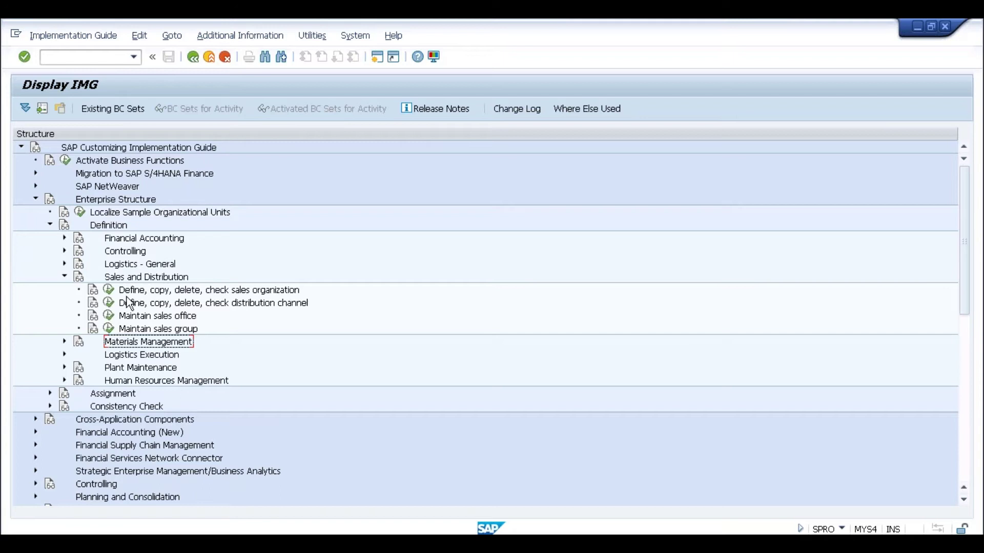
left_click(109, 289)
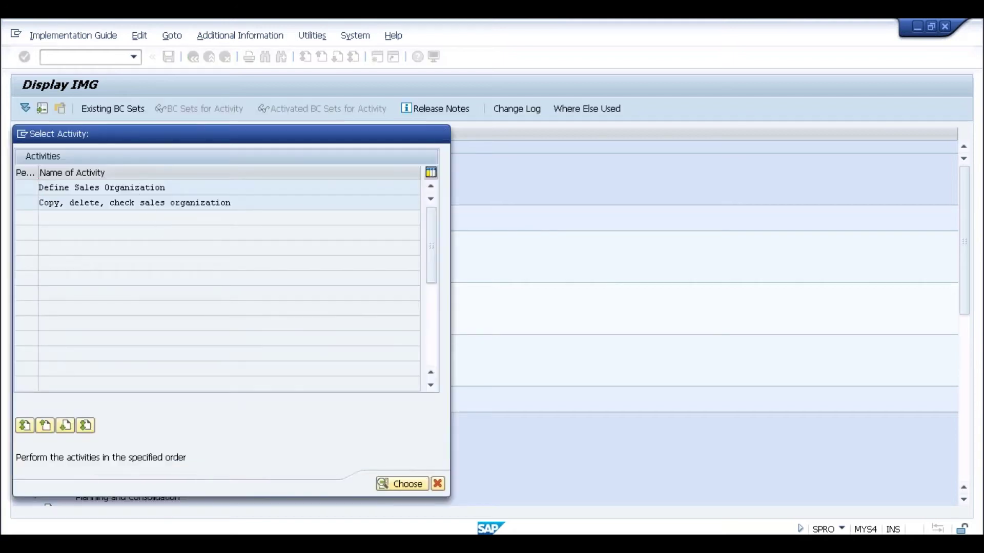
double_click(136, 188)
left_click(83, 109)
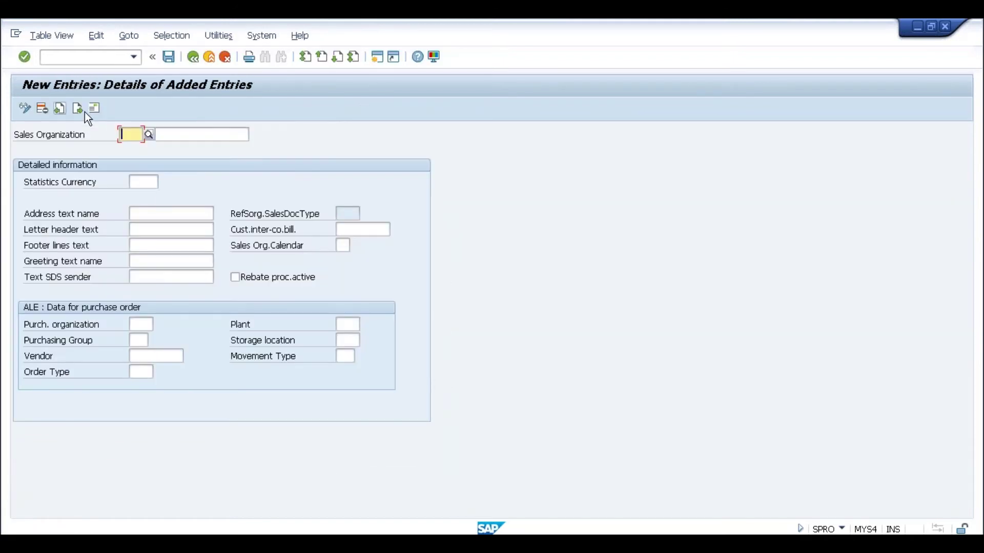
type("SL02")
key("Tab")
type("SL02")
key("Tab")
type("INR")
key("Return")
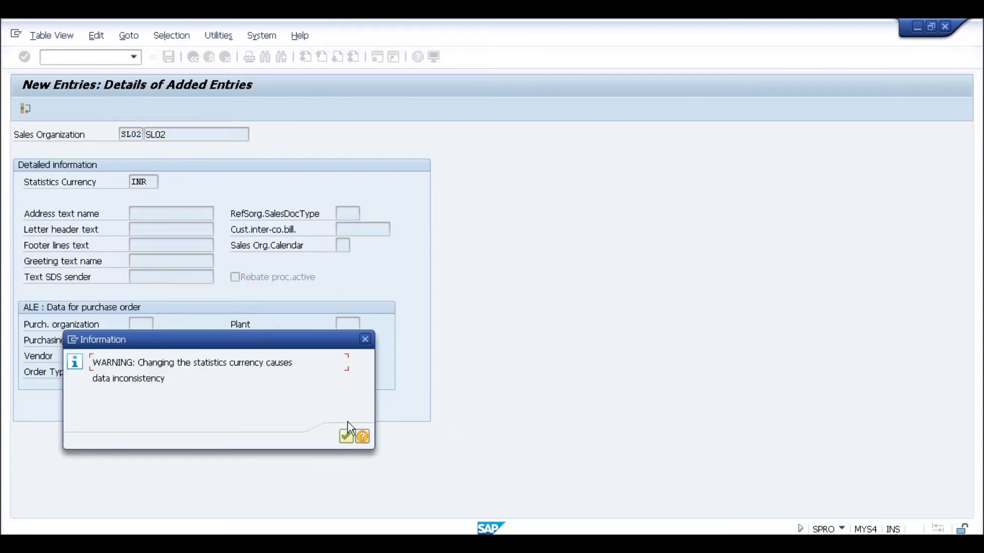
left_click(346, 437)
Save sales organization SL02 with country IN to the request and return to the tree
left_click(169, 57)
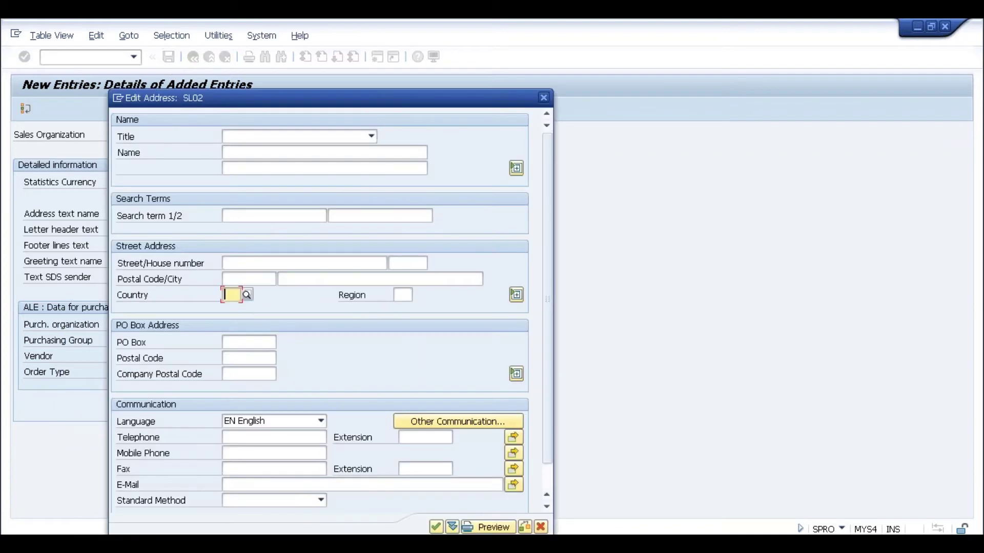
type("IN")
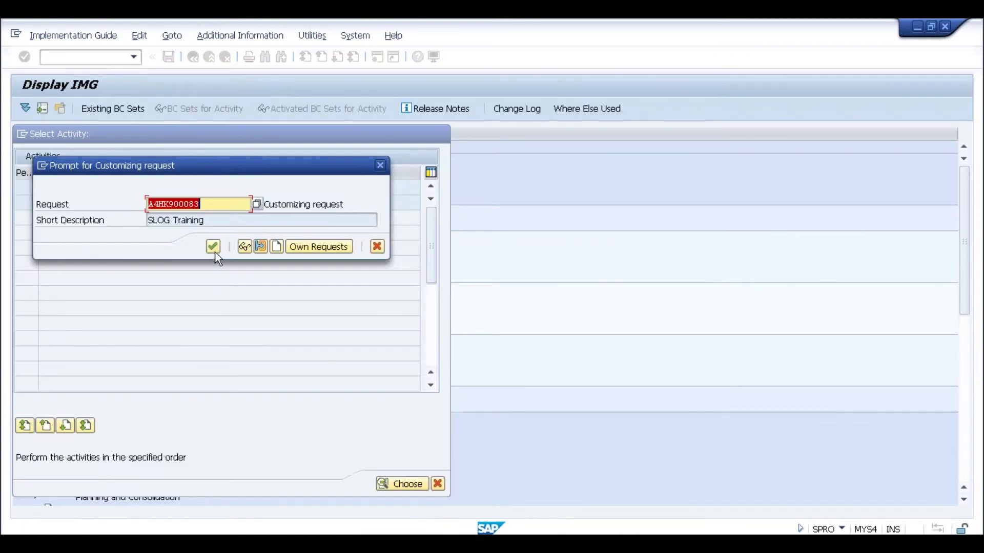
left_click(213, 248)
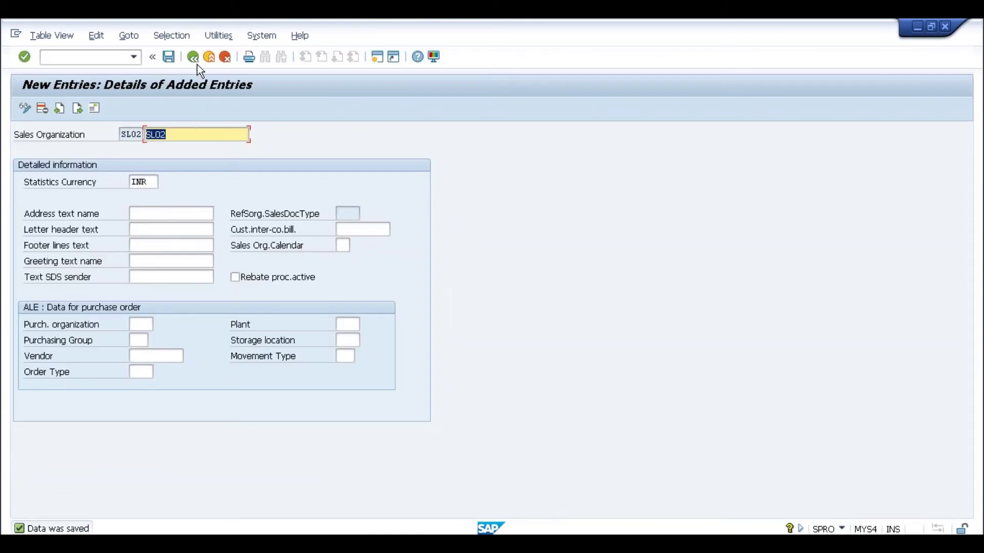
left_click(195, 61)
left_click(196, 61)
left_click(196, 61)
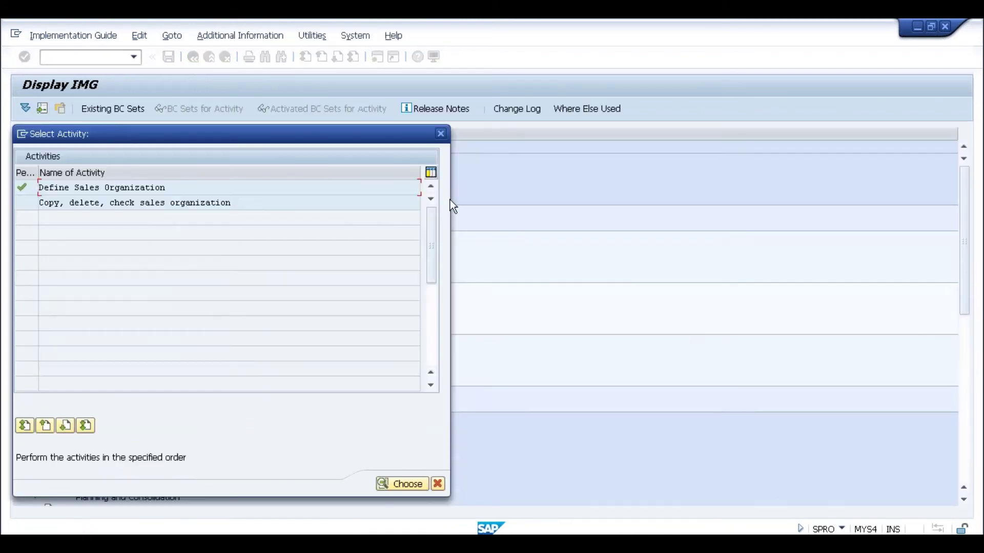
left_click(441, 132)
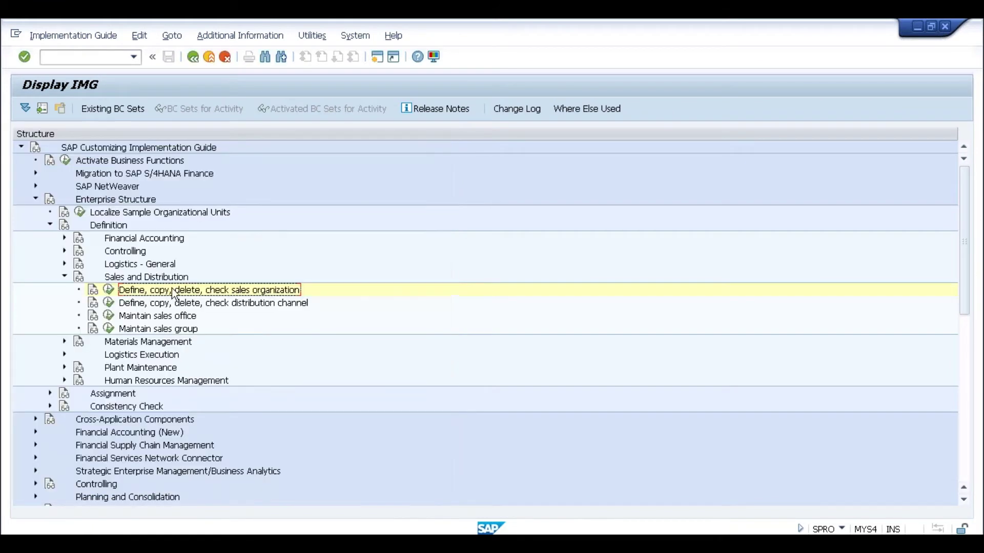
In Define distribution channel, add channel S2 named Sl02
left_click(113, 303)
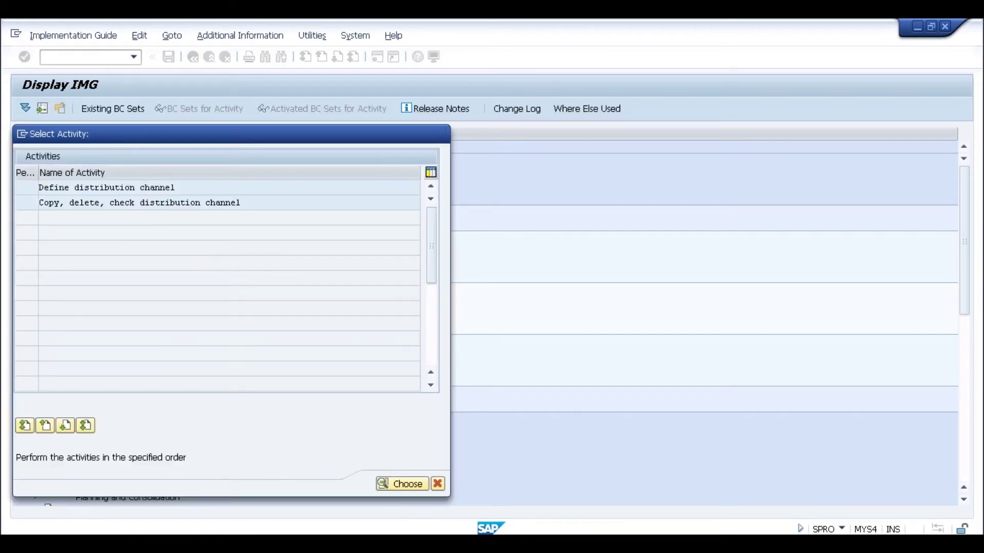
key("Return")
left_click(69, 108)
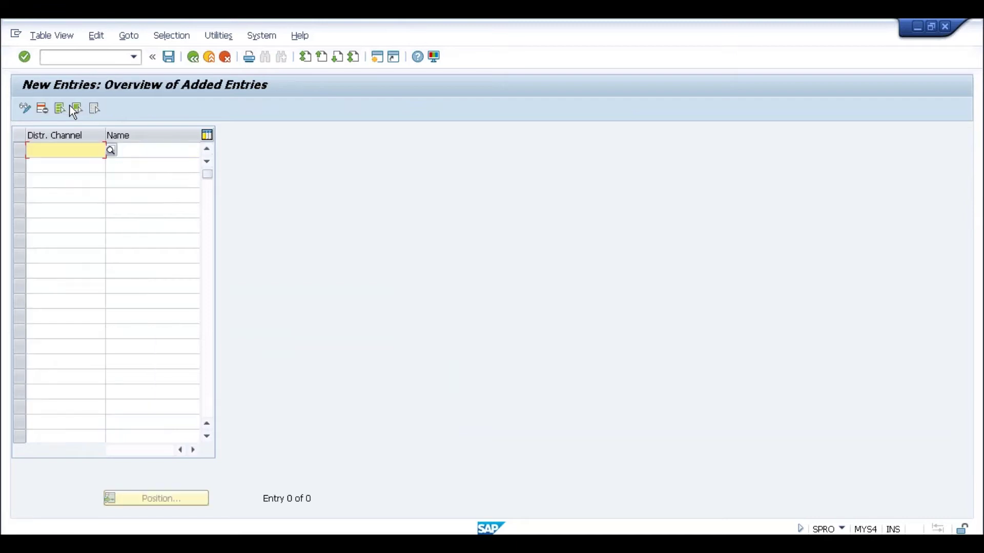
type("S2")
key("Tab")
type("Sl0")
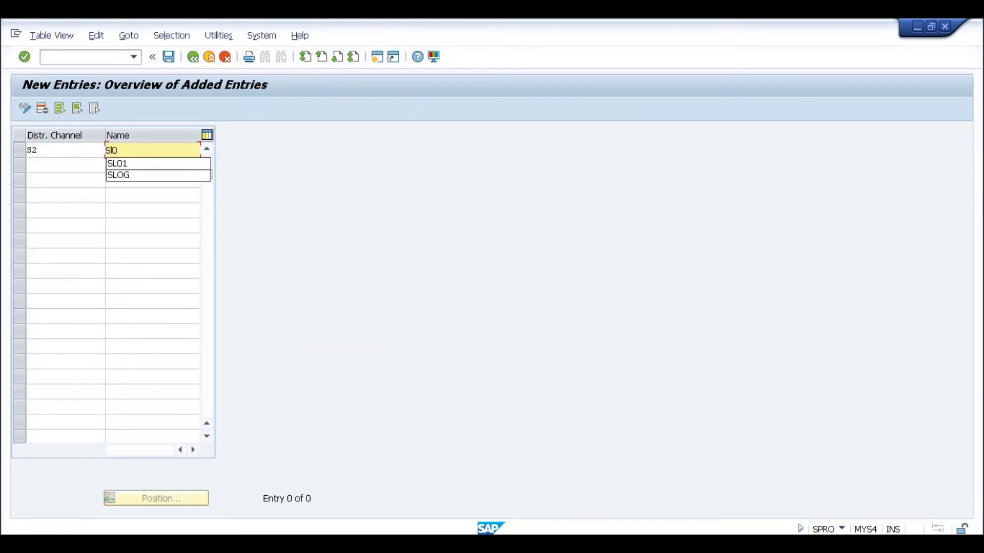
type("2")
key("Return")
Save channel S2 to the customizing request and return to the IMG tree
left_click(170, 59)
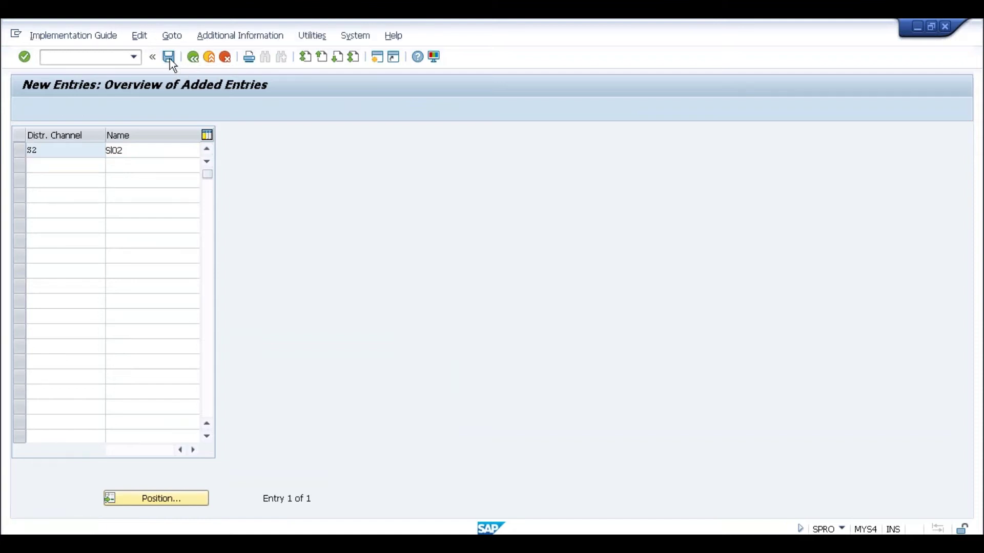
left_click(210, 263)
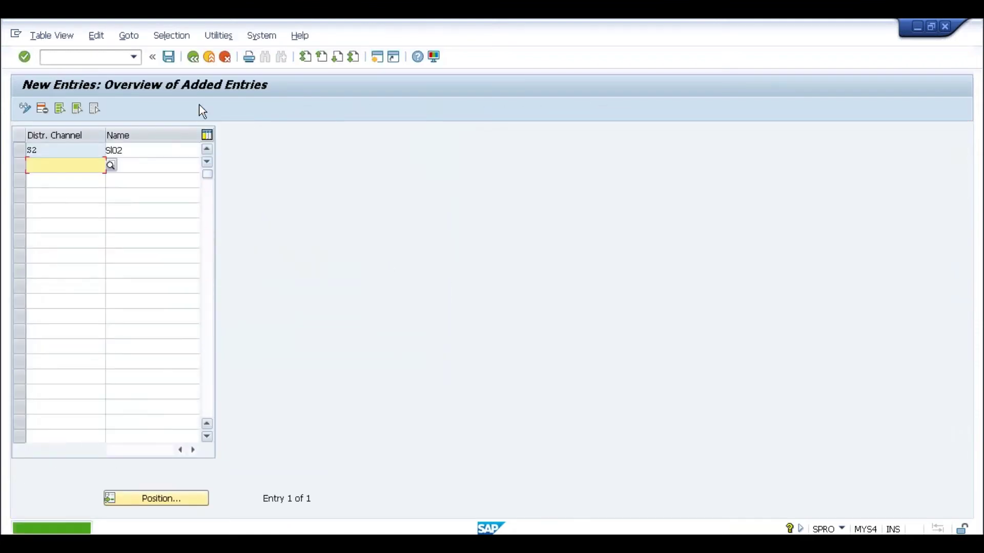
left_click(193, 57)
left_click(193, 57)
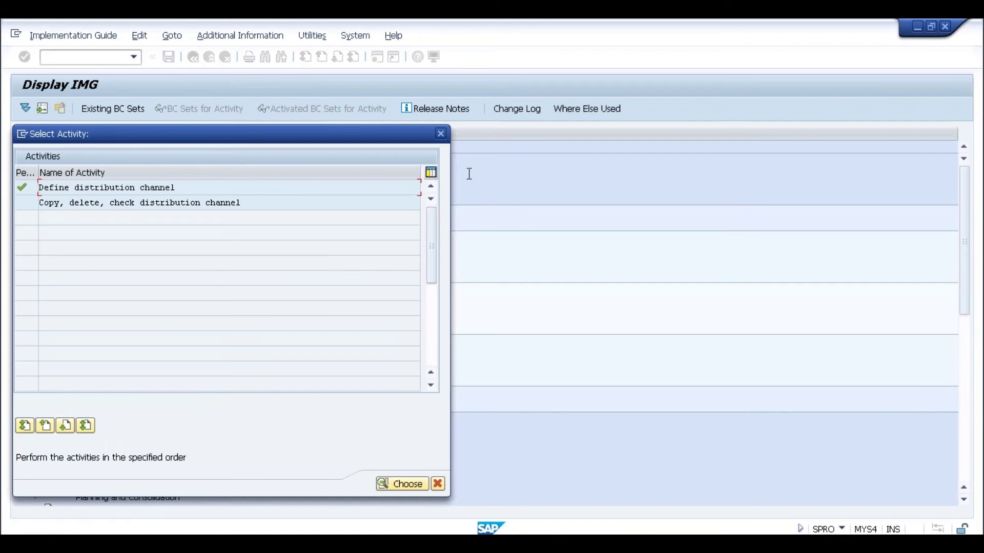
left_click(441, 132)
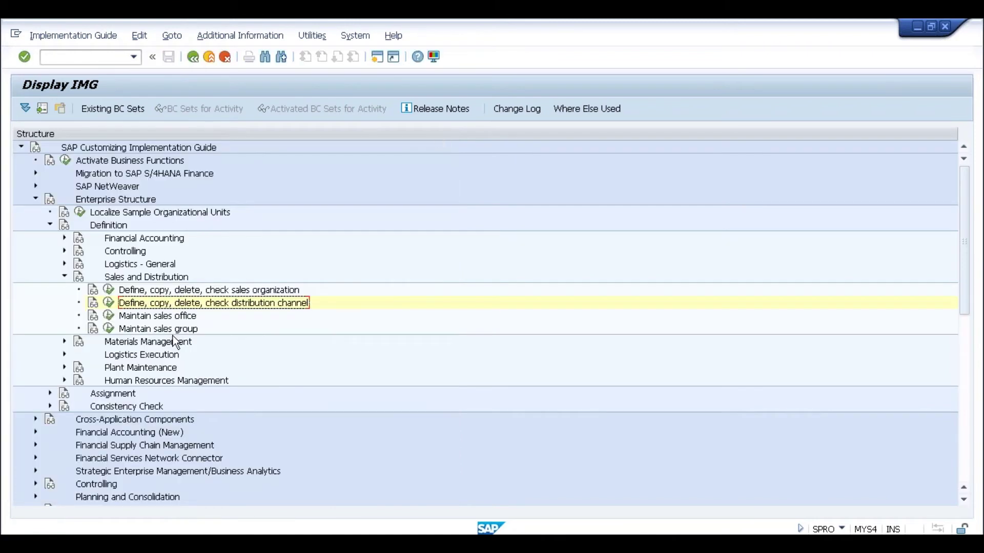
Add new sales office SL02 described 'Sl02' with address country SG
left_click(109, 315)
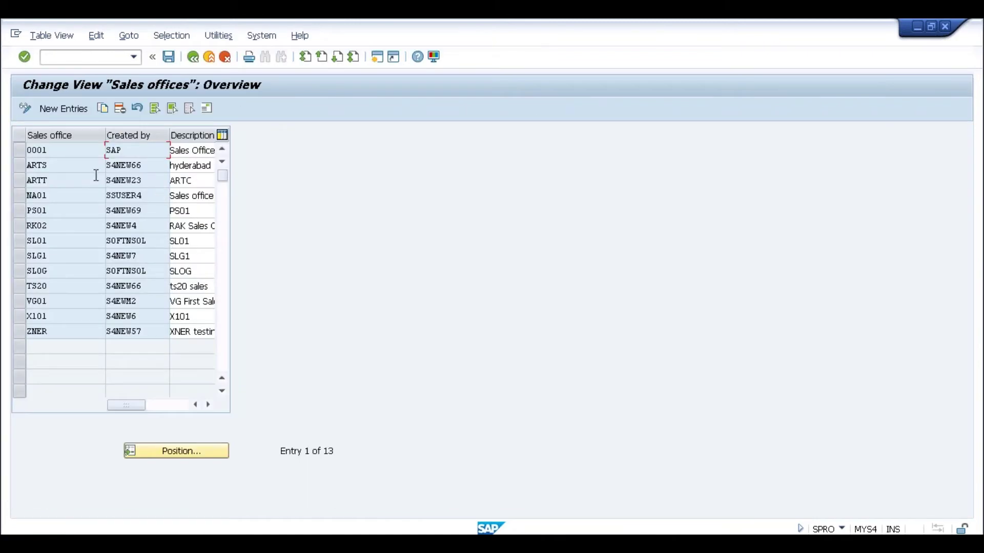
left_click(68, 106)
type("SL0")
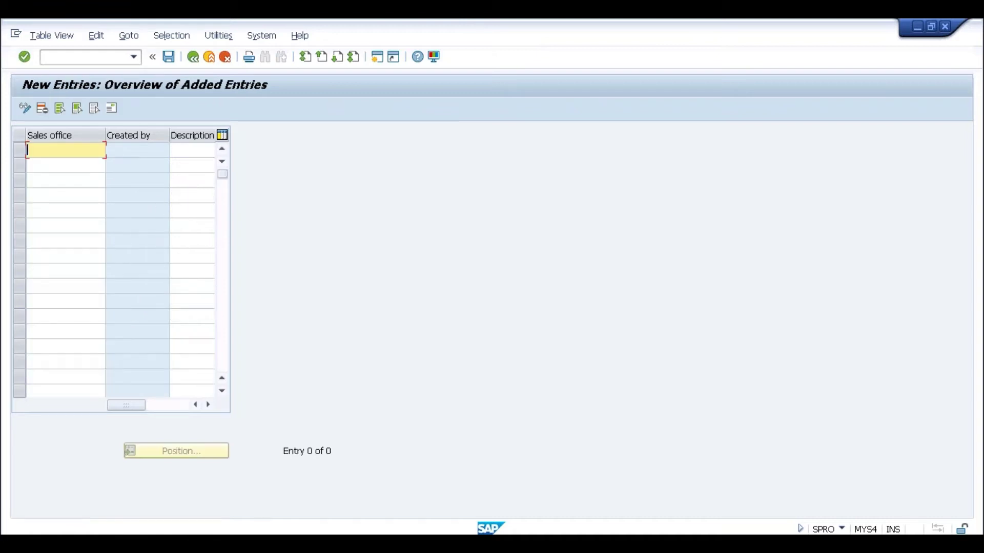
type("2")
key("Return")
type("SL02")
key("Return")
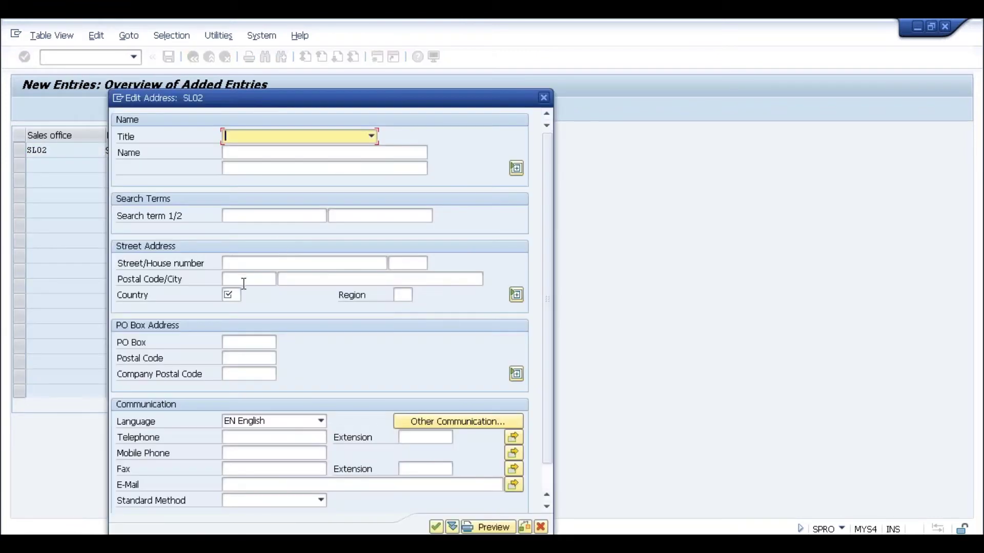
left_click(232, 295)
type("SG")
key("Return")
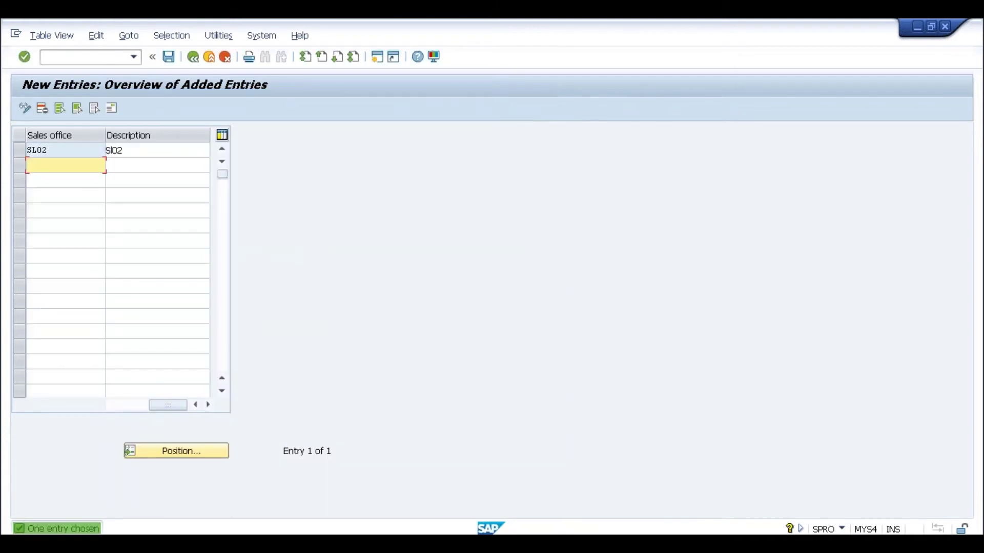
Save sales office SL02 to the customizing request and return to the IMG tree
left_click(169, 57)
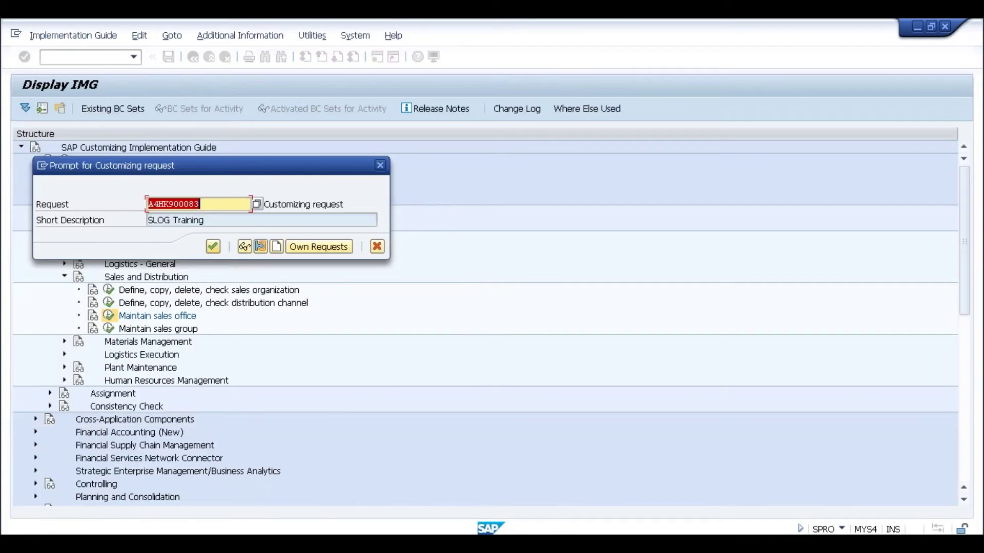
left_click(212, 246)
left_click(191, 56)
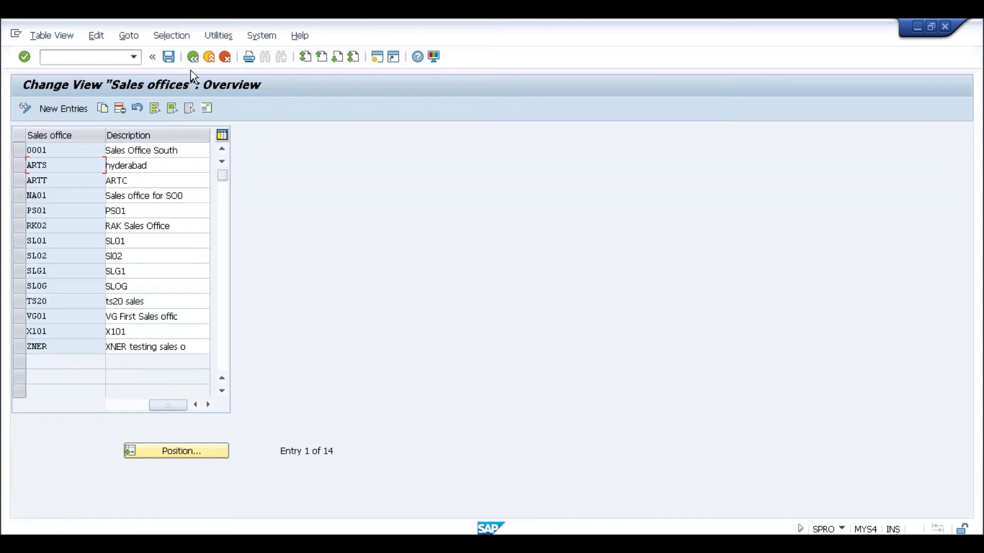
left_click(192, 57)
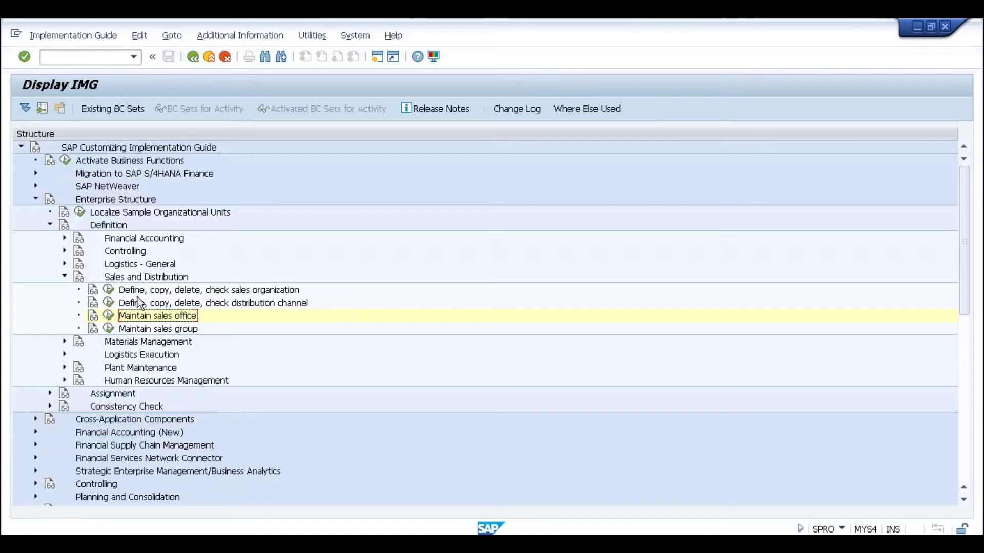
Add a new sales group row S02 with description 'Sl02'
left_click(109, 328)
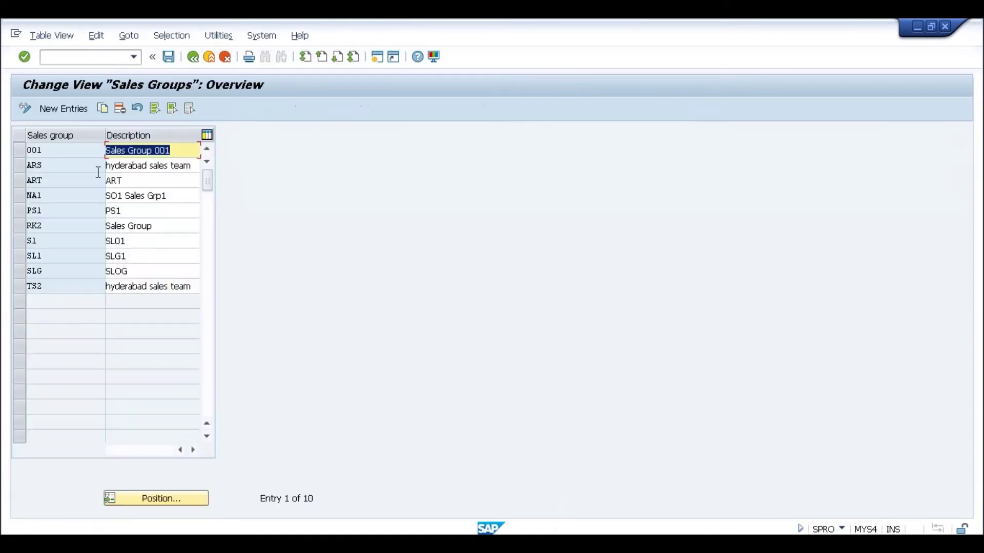
left_click(75, 108)
type("S02")
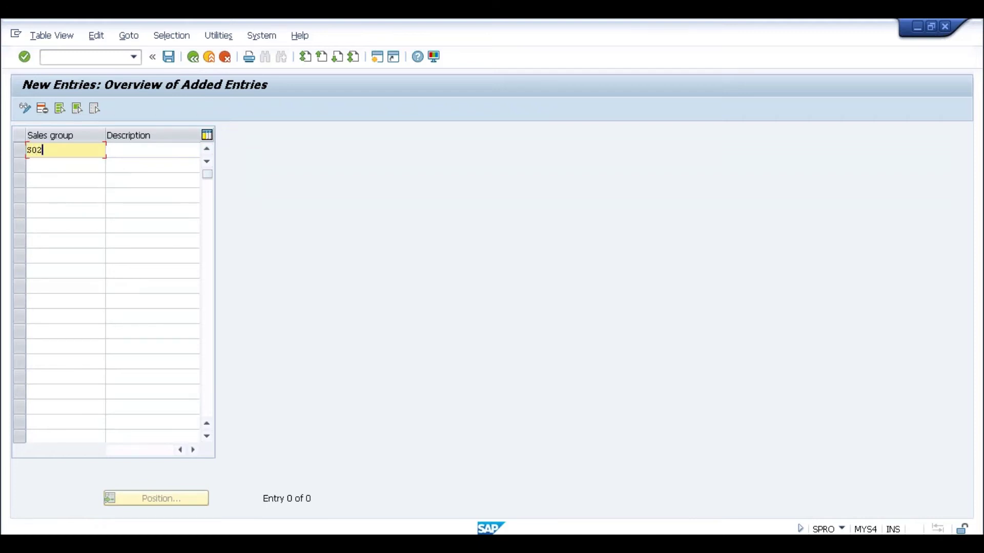
key("Tab")
type("Sl02")
key("Return")
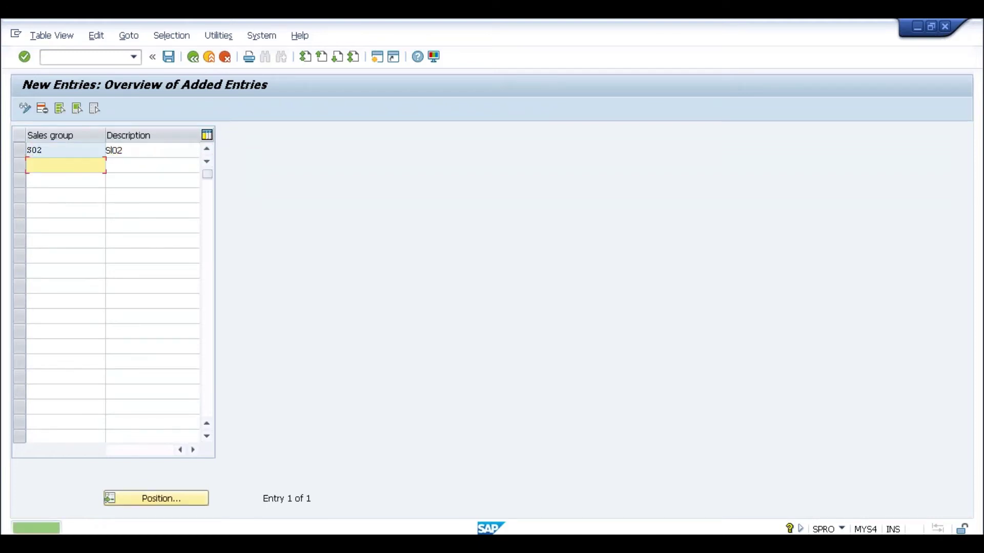
Save sales group S02 to the customizing request and go back to the IMG tree
left_click(168, 56)
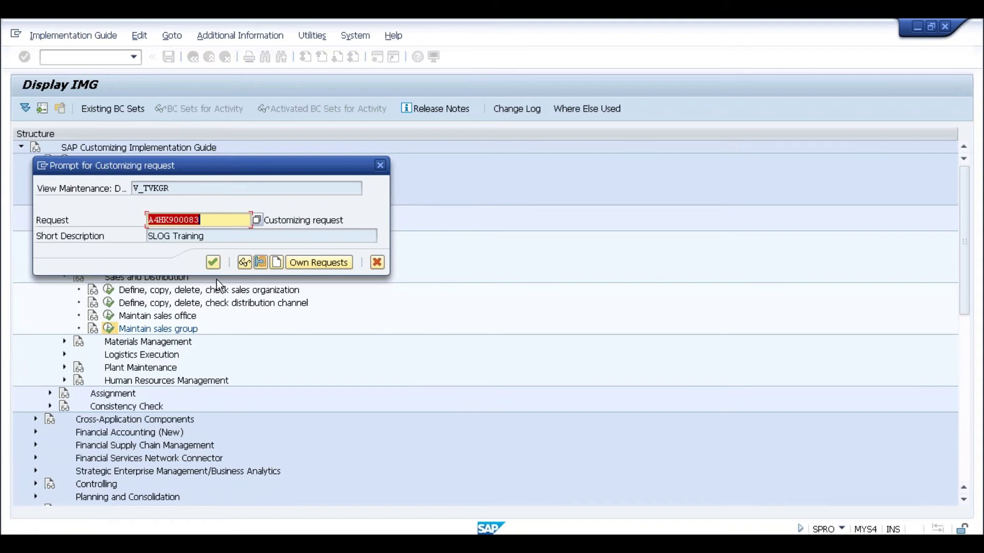
left_click(214, 264)
left_click(192, 59)
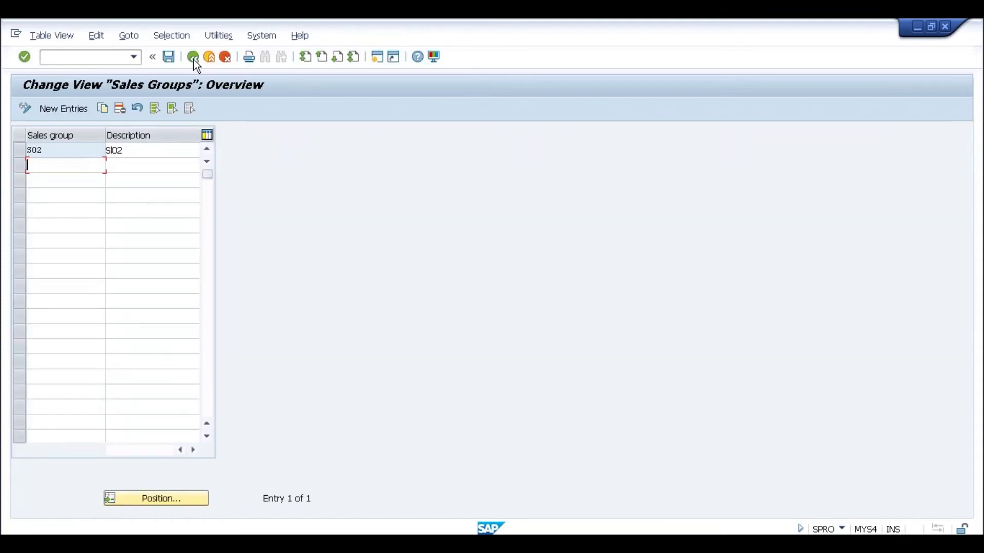
left_click(193, 58)
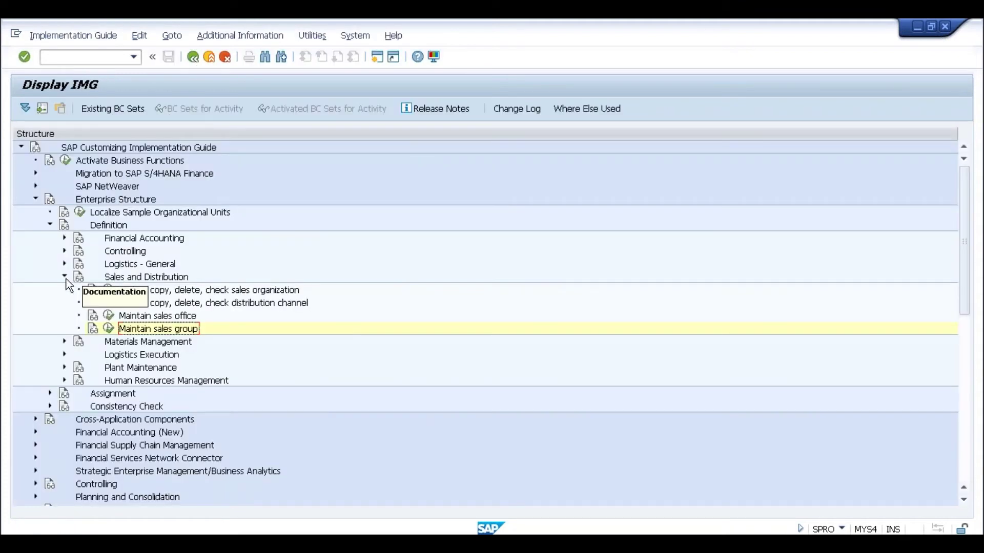
left_click(65, 277)
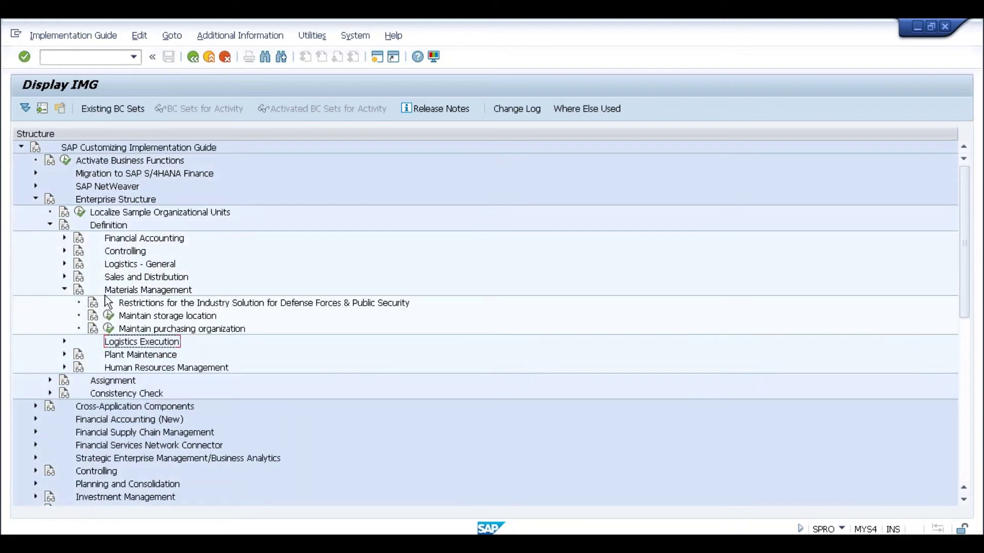
For plant SL02, add storage location SL02 with description 'Sl02'
left_click(108, 315)
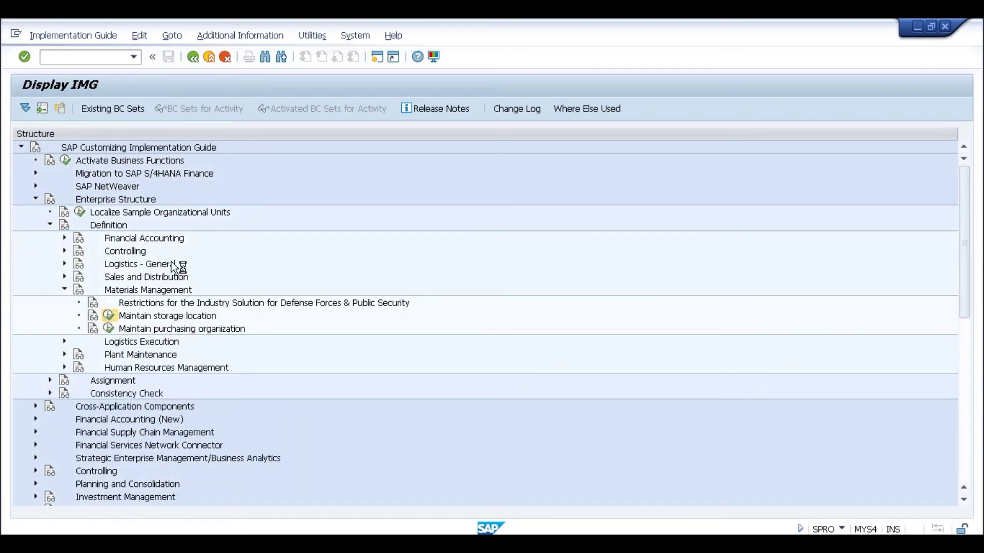
type("s102")
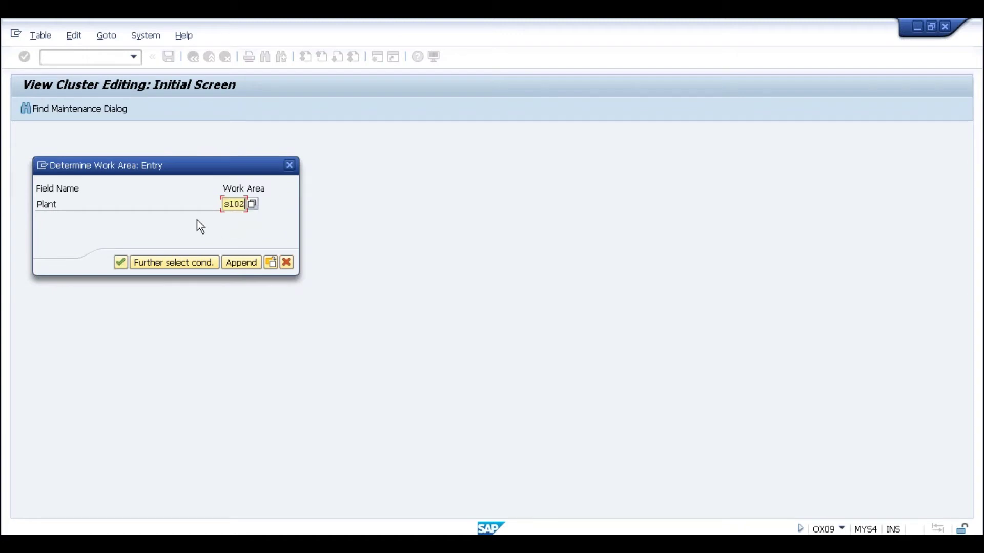
key("Return")
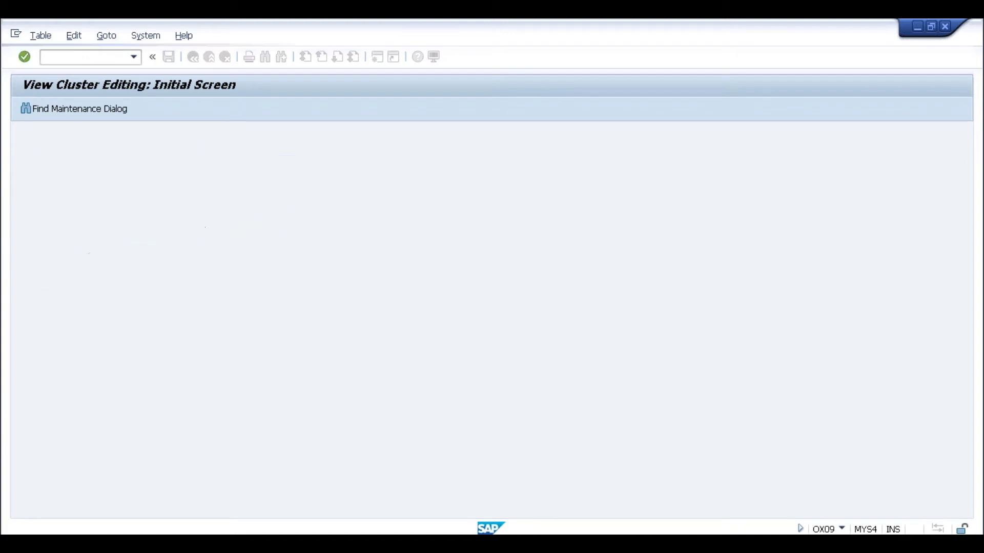
left_click(67, 109)
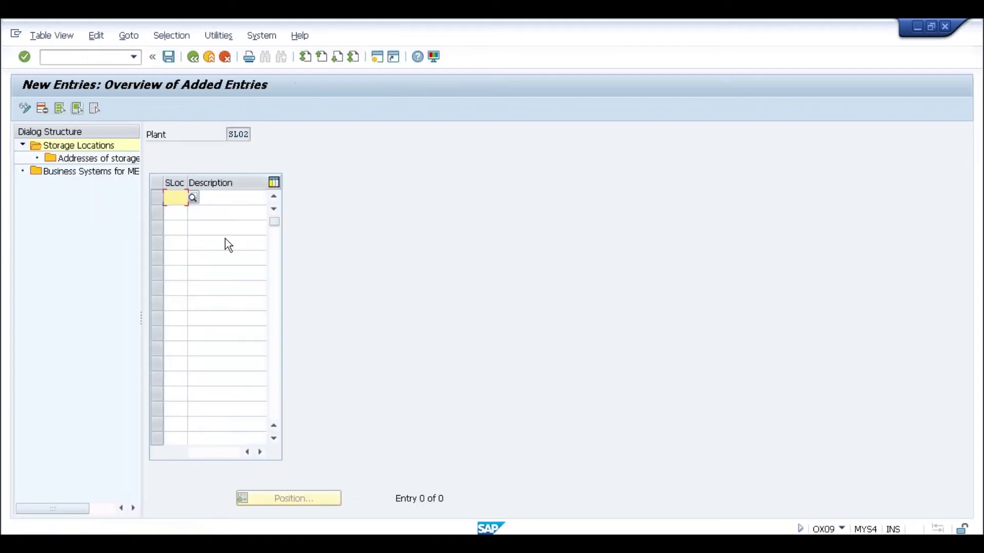
type("s102")
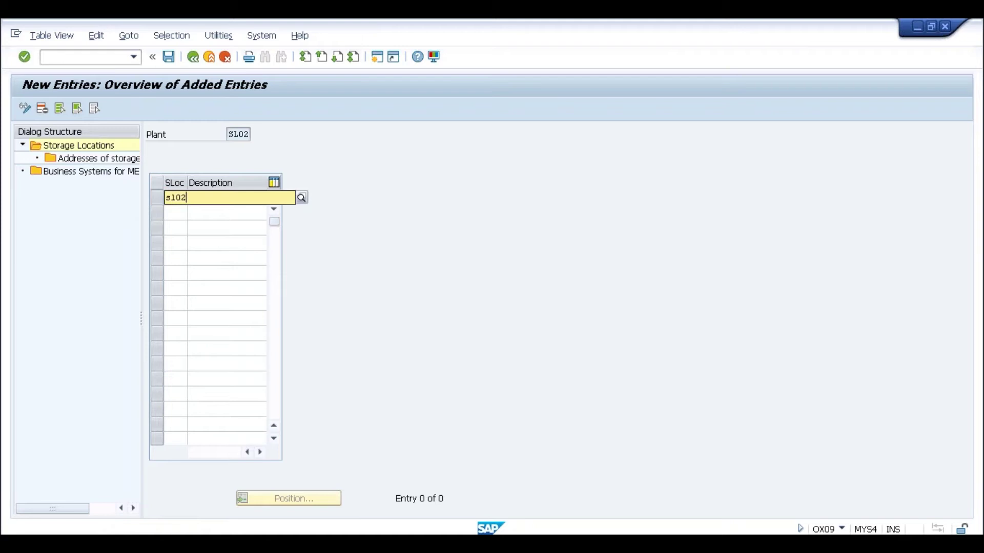
key("Tab")
type("Sl02")
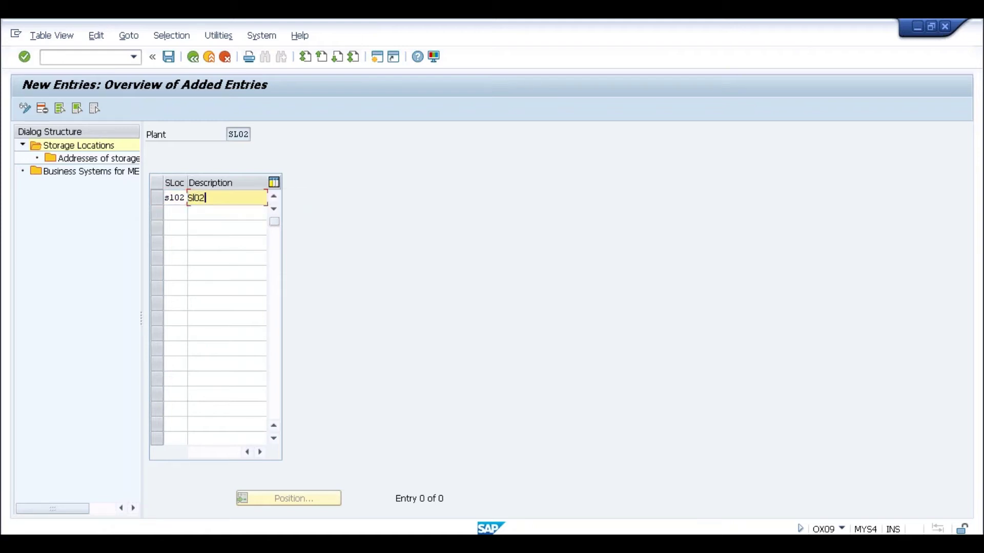
key("Return")
Save storage location SL02 to the customizing request and return to the IMG tree
left_click(168, 57)
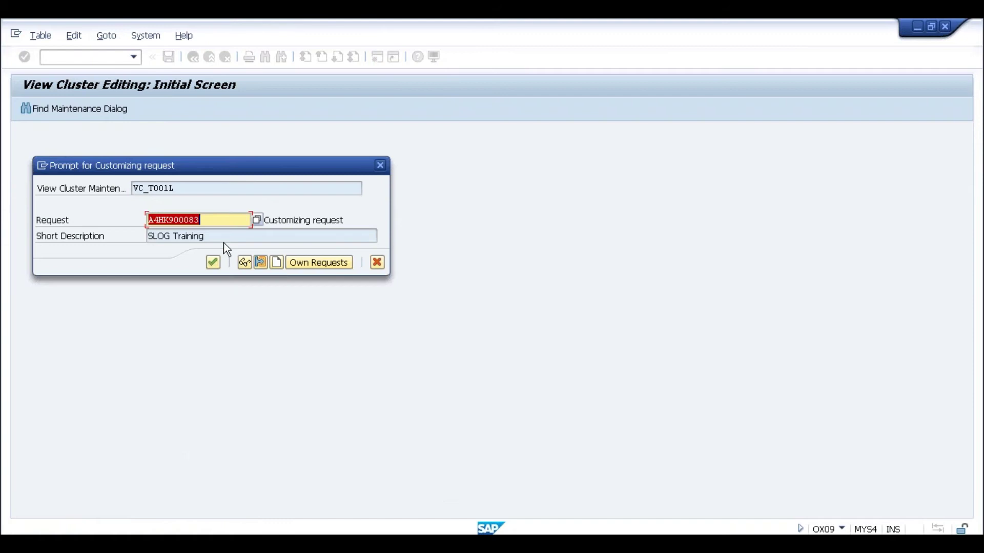
left_click(211, 264)
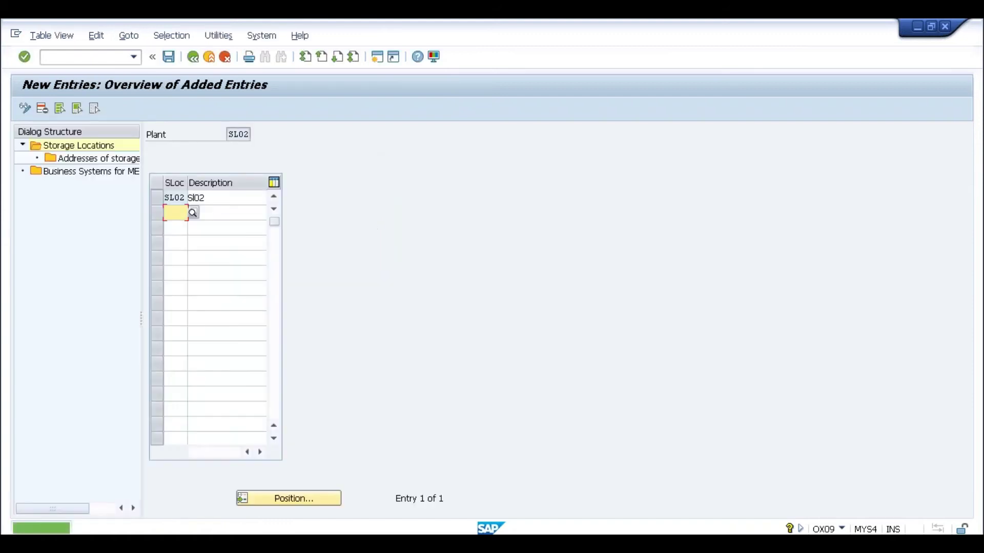
left_click(194, 58)
left_click(194, 58)
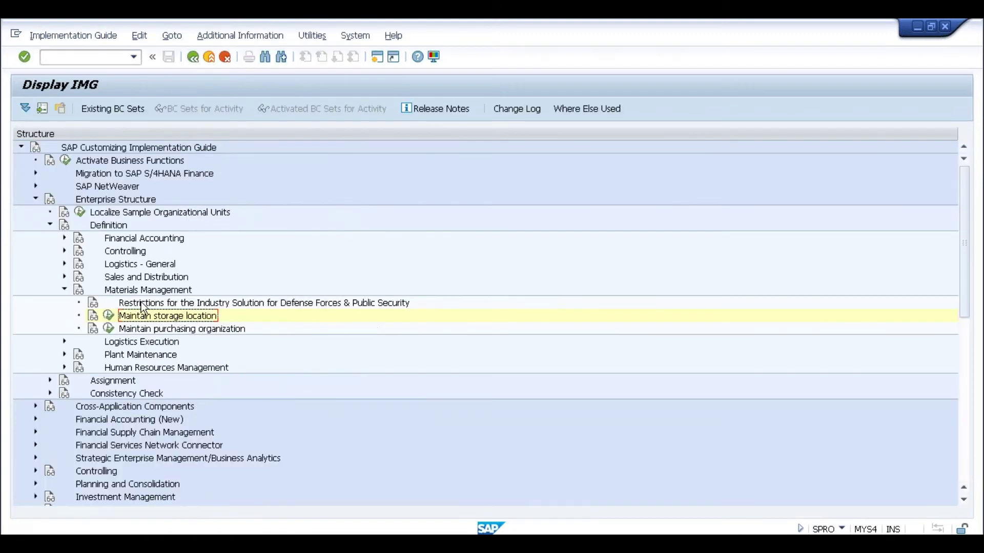
Add a new purchasing organization entry with description 'Sl02'
left_click(109, 329)
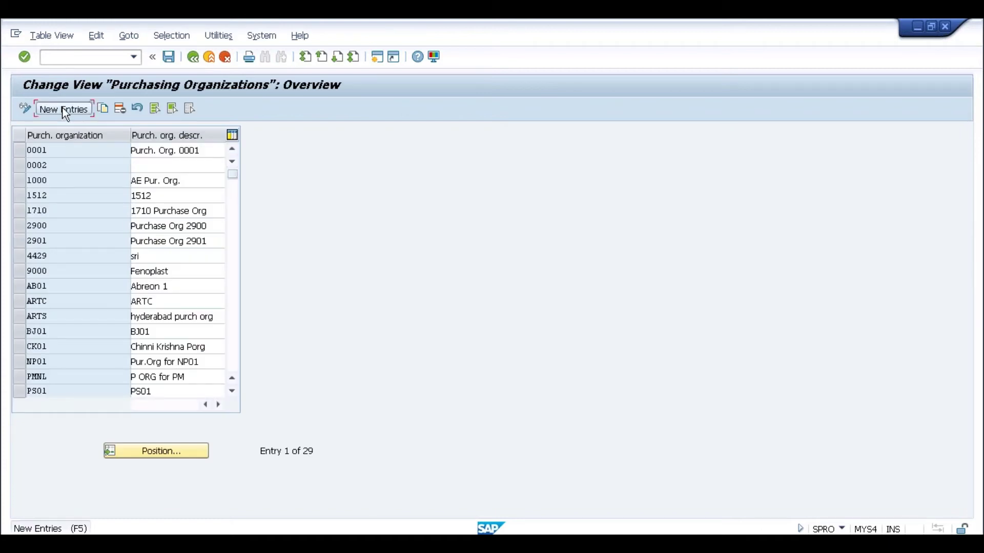
left_click(66, 109)
type("S")
key("Tab")
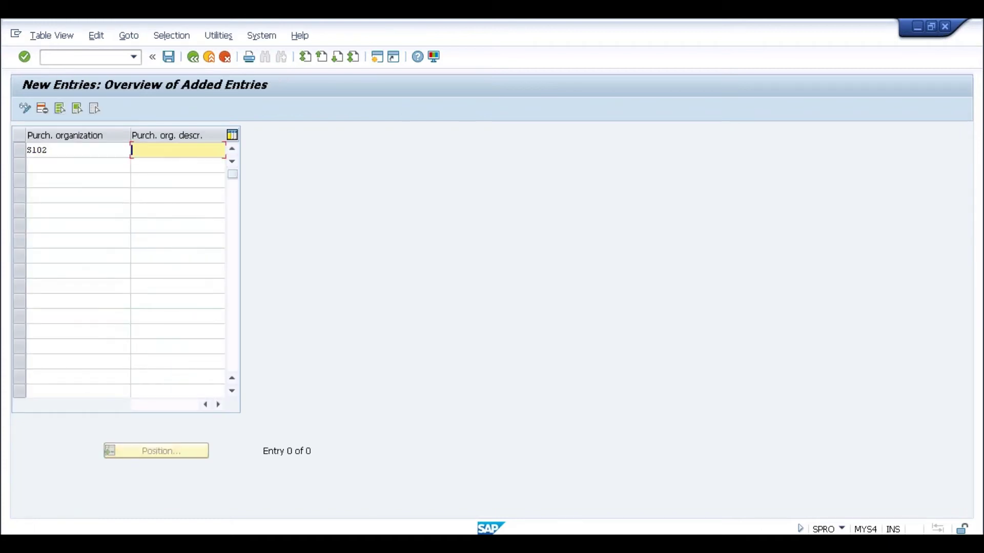
type("Sl02")
key("Return")
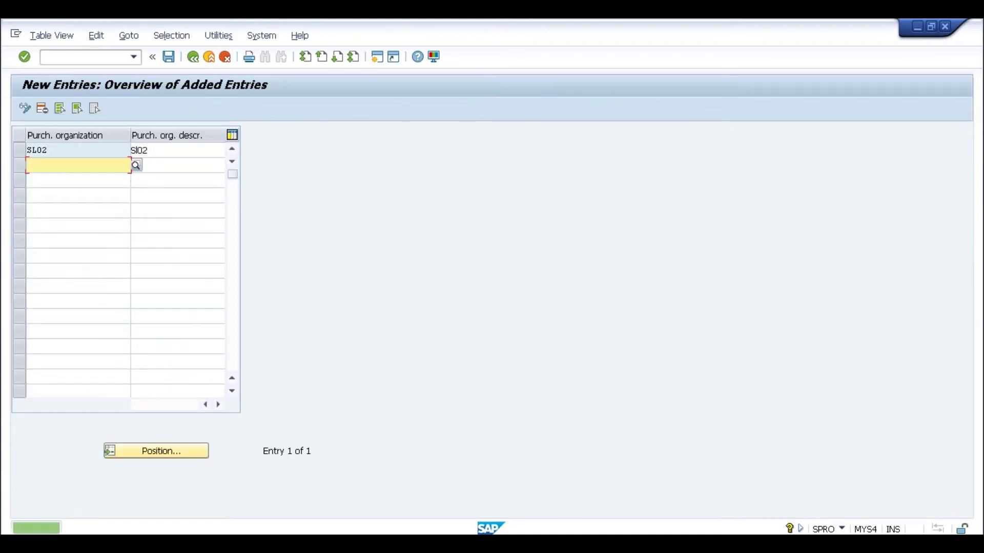
Save the purchasing organization to the customizing request and return to the IMG tree
left_click(169, 56)
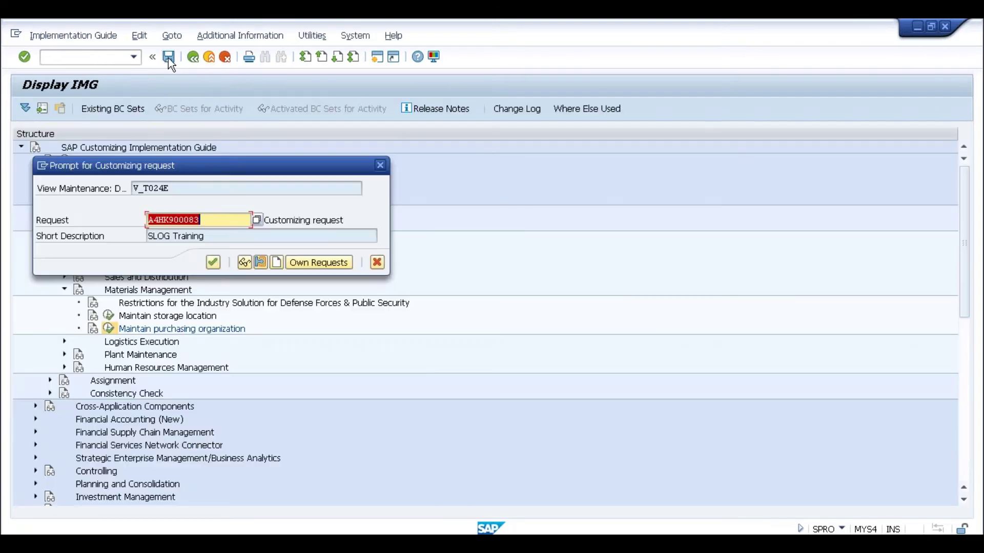
left_click(207, 263)
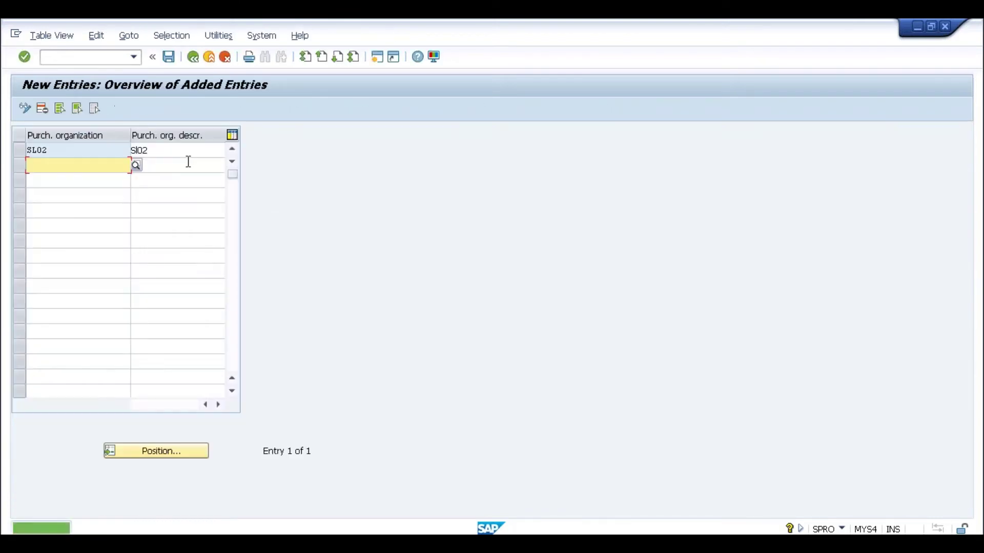
left_click(193, 58)
left_click(194, 57)
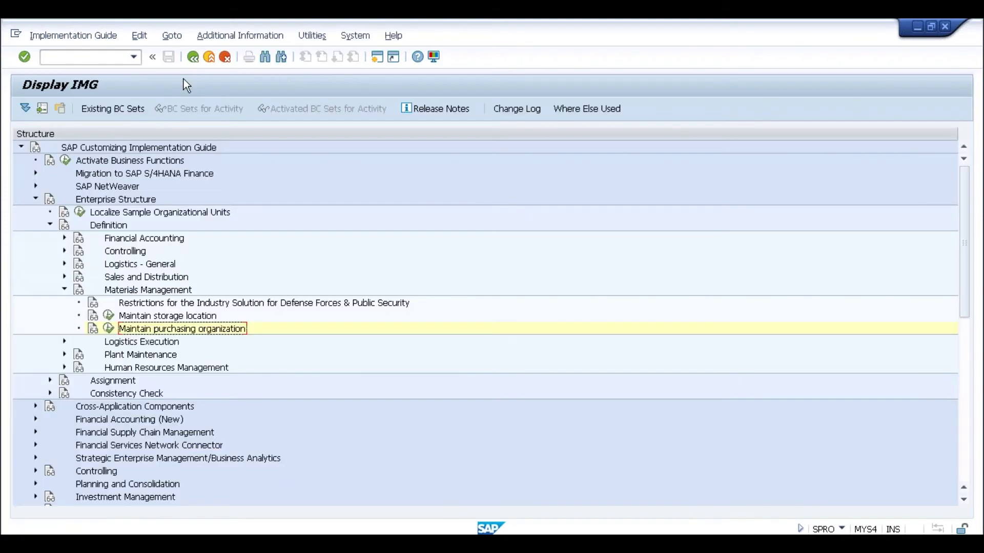
Under Logistics Execution, add shipping point SL02 with description 'Sl02'
left_click(64, 341)
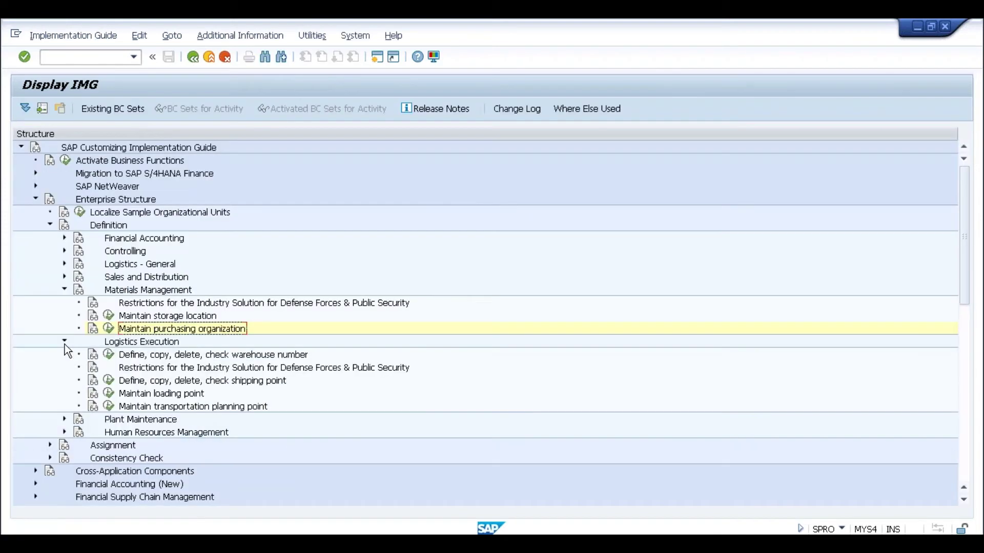
left_click(109, 380)
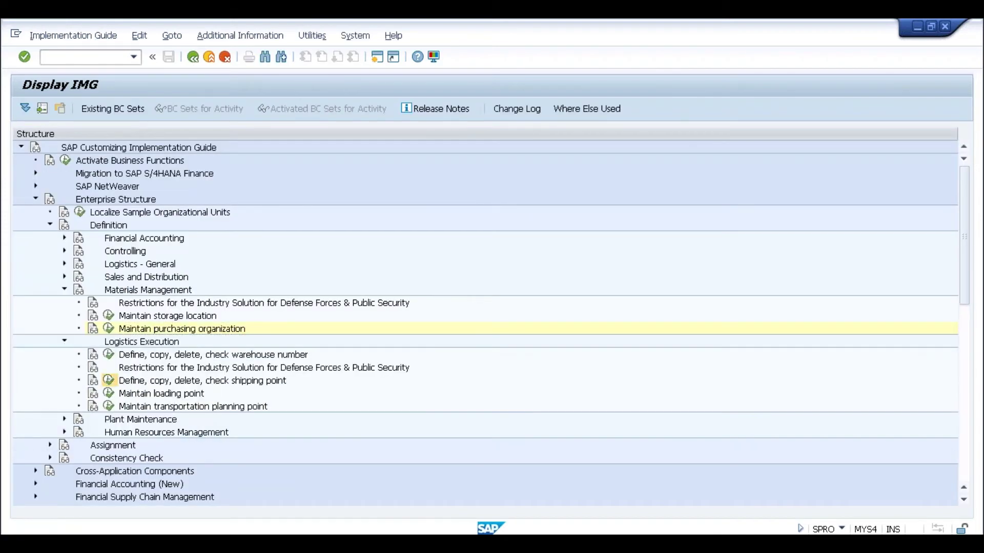
double_click(112, 189)
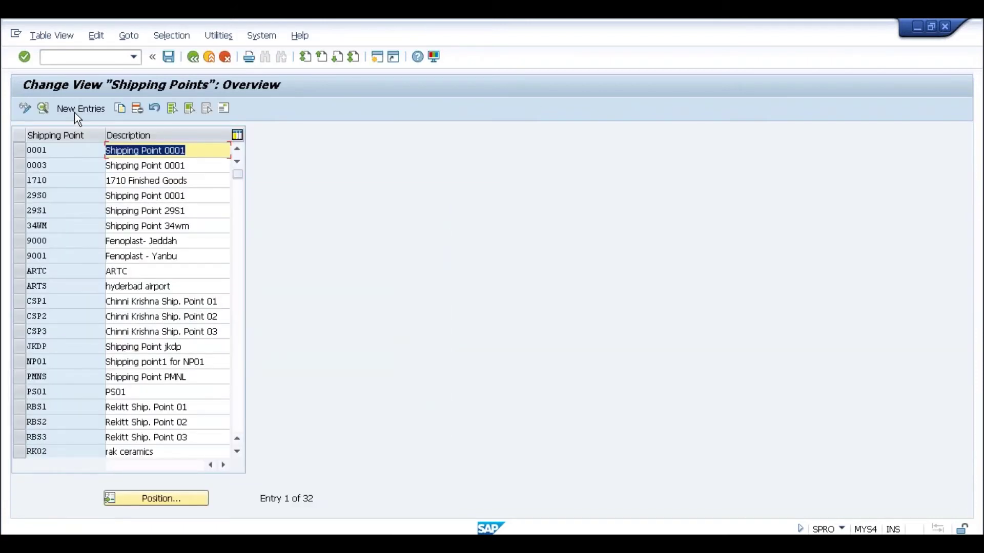
left_click(75, 109)
type("SL0")
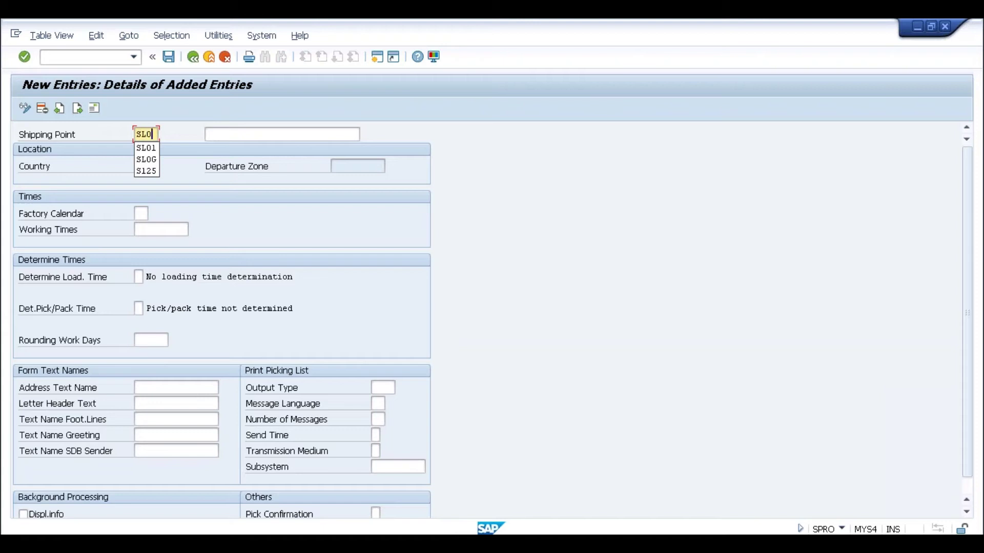
type("2")
key("Tab")
type("Sl02")
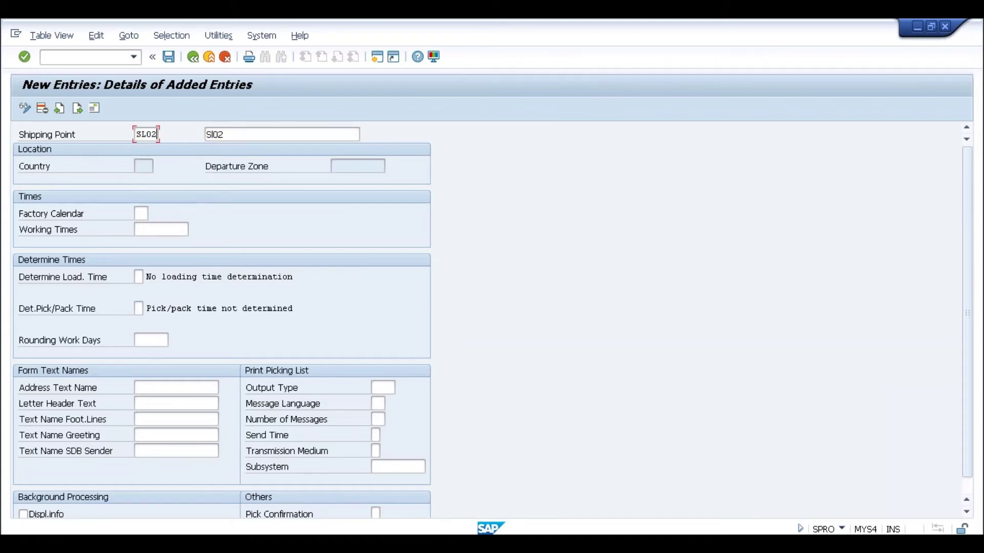
Save shipping point SL02 with address country IN and return to the IMG tree
left_click(168, 58)
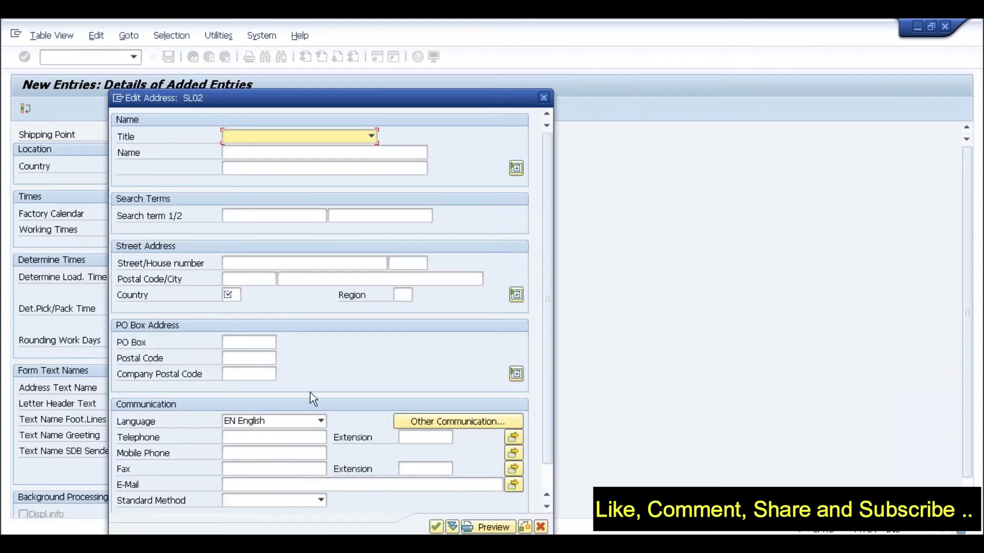
left_click(237, 296)
type("IN")
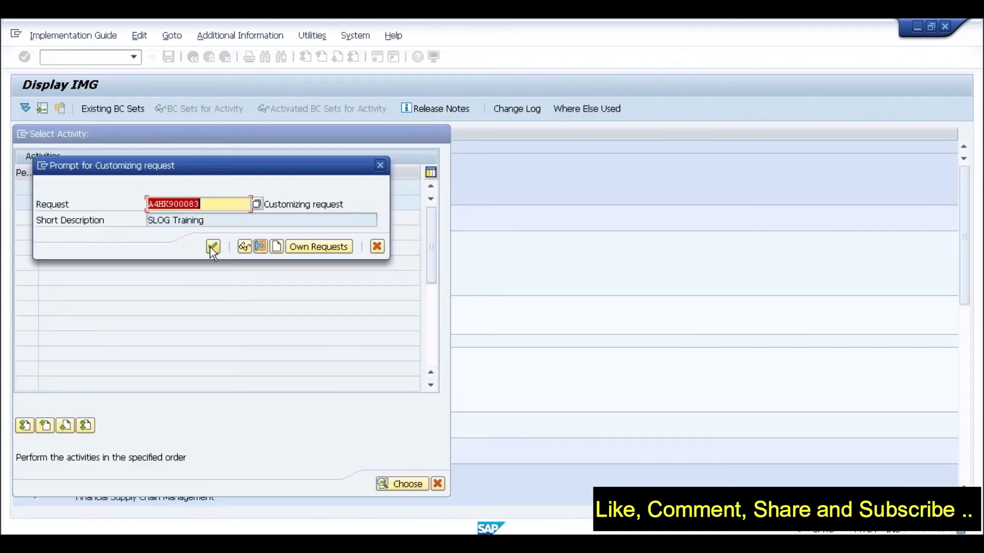
left_click(212, 247)
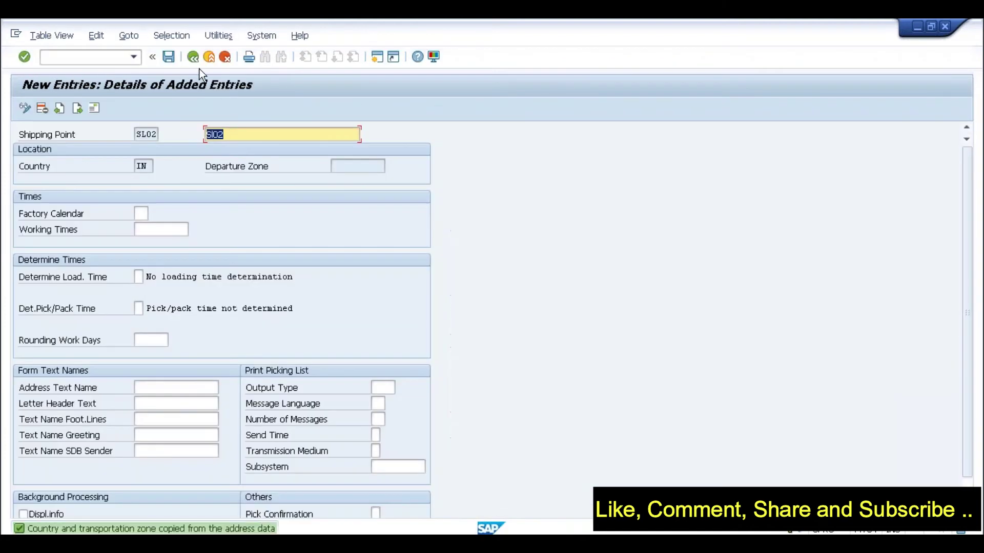
left_click(193, 57)
left_click(193, 57)
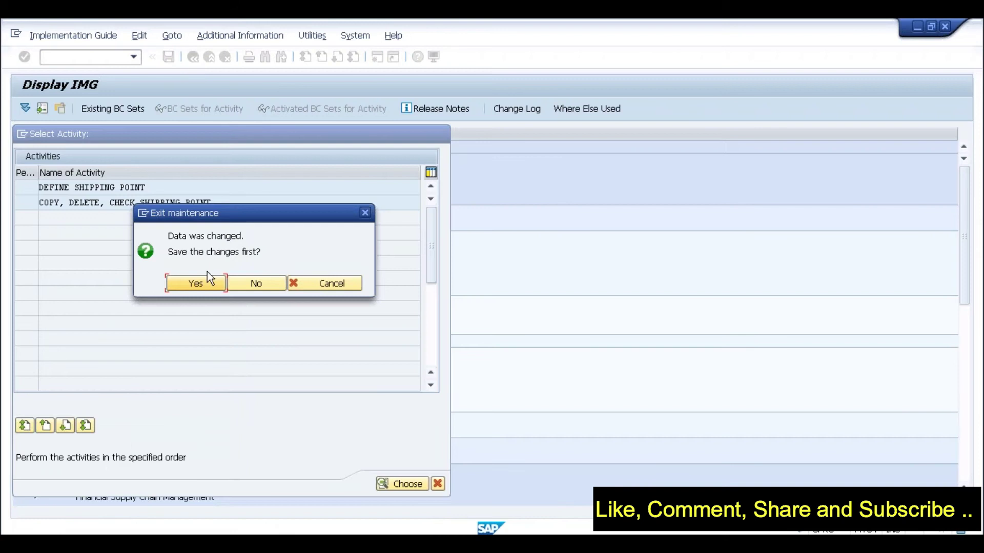
left_click(200, 286)
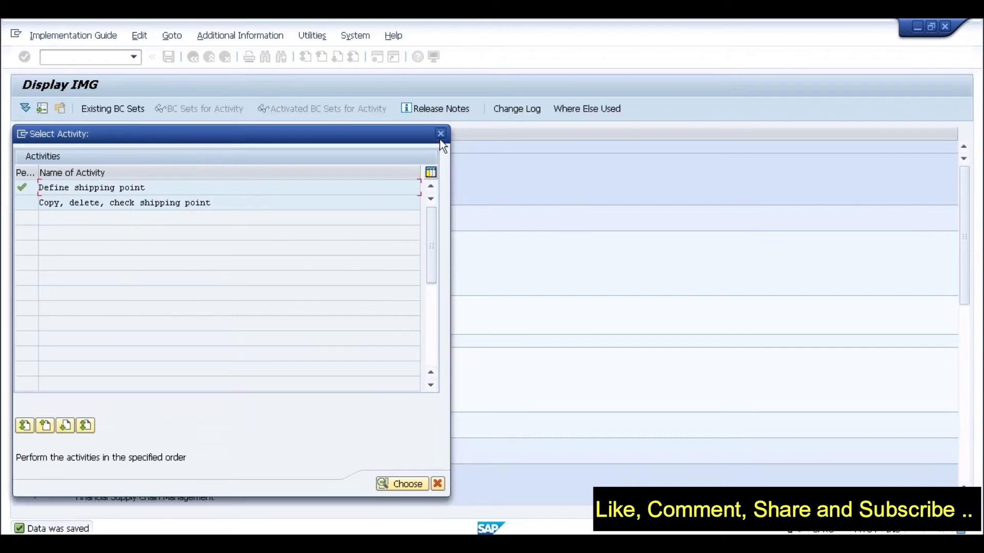
left_click(440, 134)
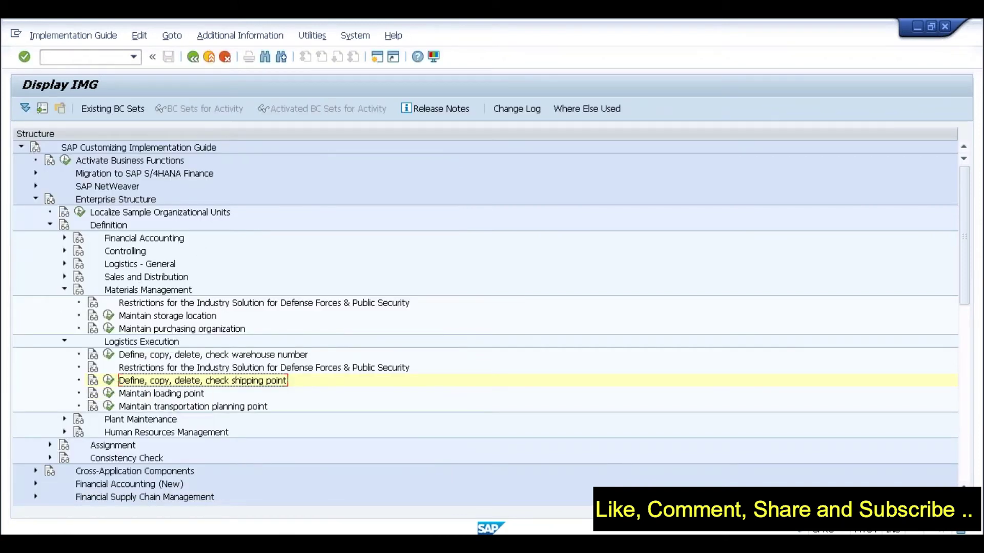
Under Assignment > Logistics - General, assign plant SL02 to company code SL02
left_click(51, 225)
left_click(49, 237)
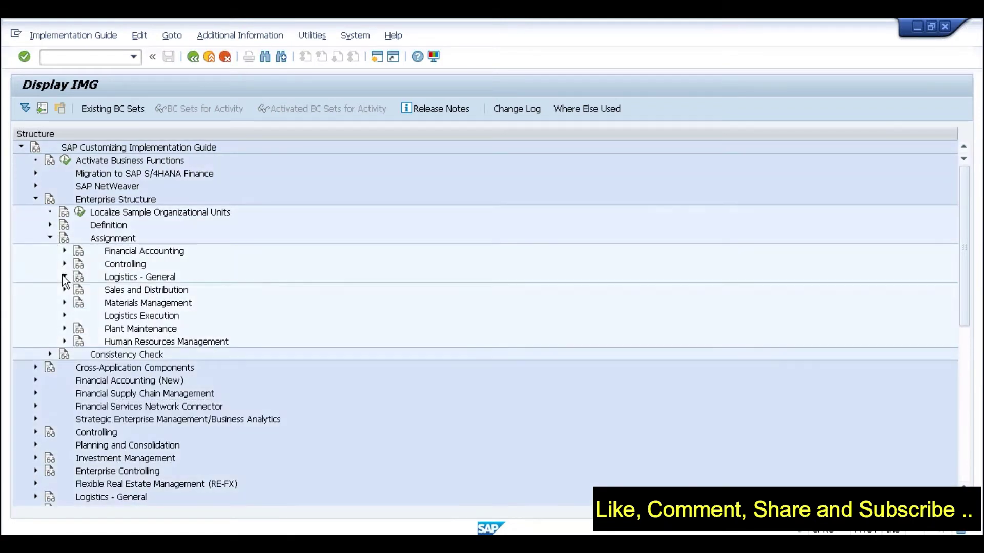
left_click(65, 277)
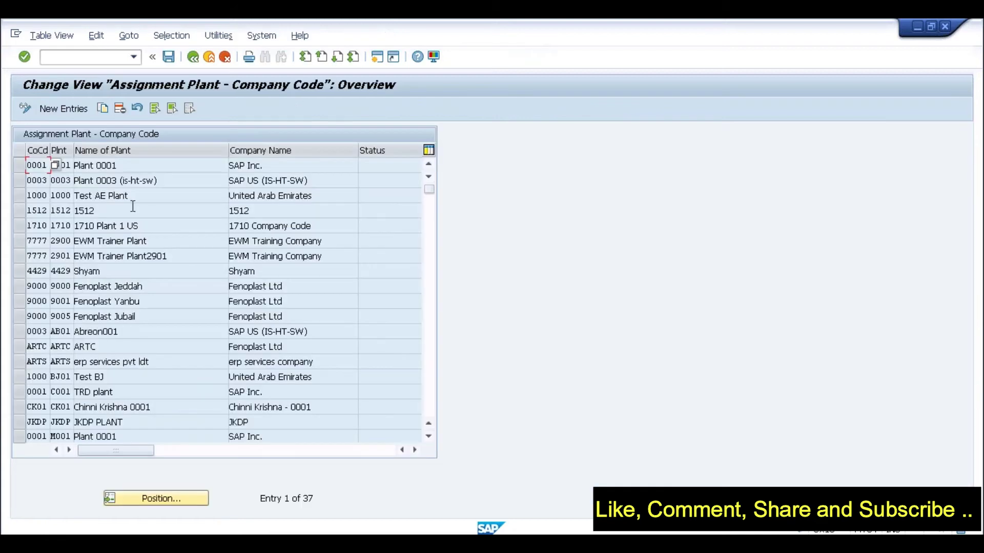
left_click(64, 108)
type("s102")
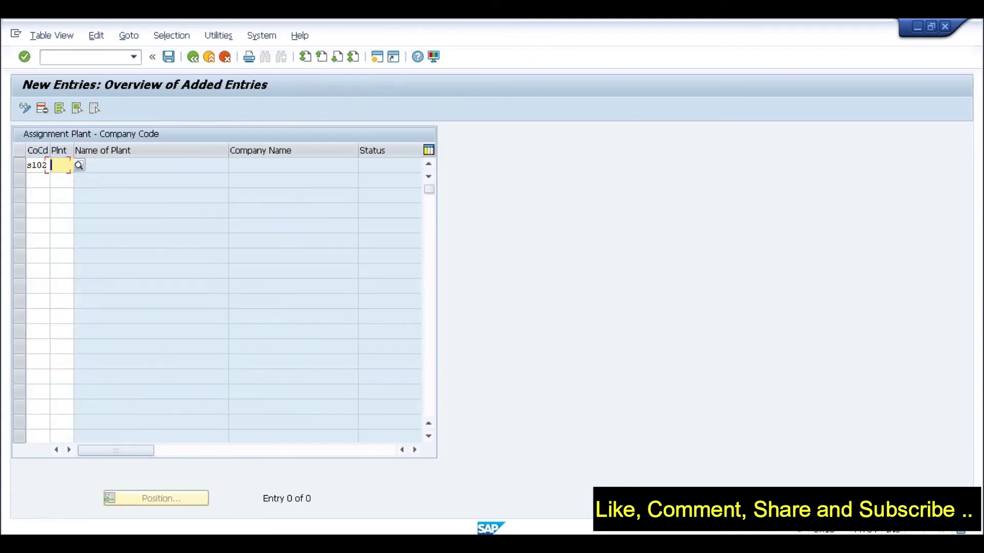
type("sl02")
key("Return")
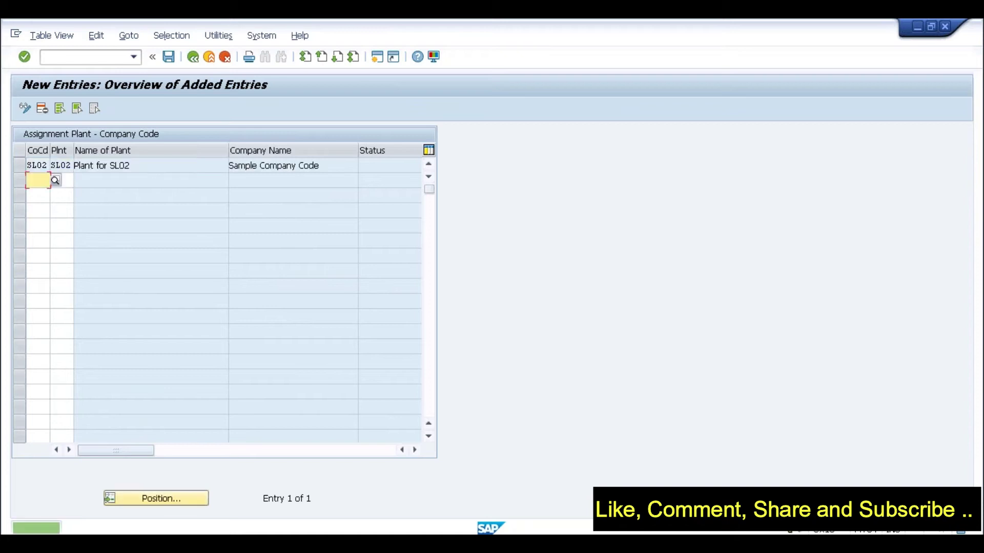
Save the plant assignment to the customizing request and return to the IMG tree
left_click(169, 56)
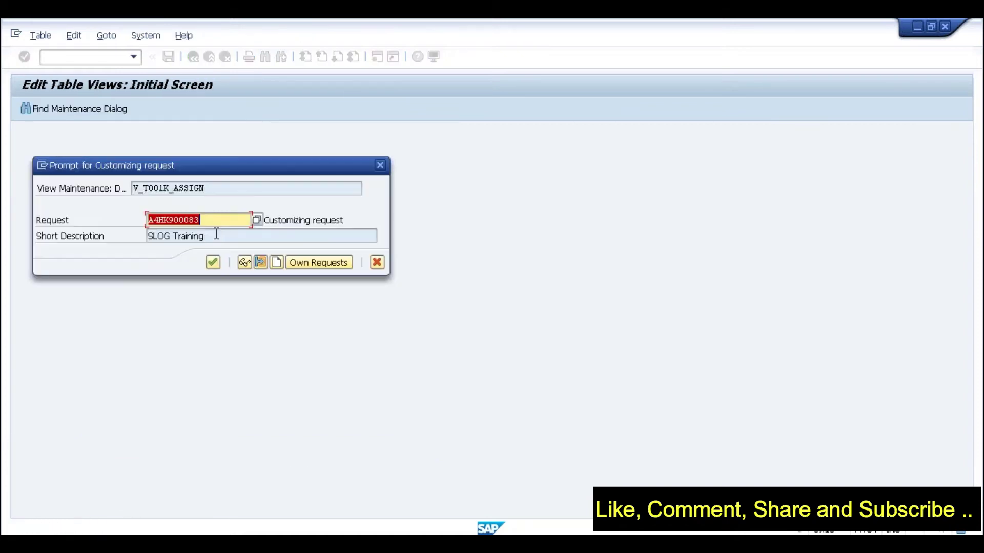
left_click(211, 262)
left_click(198, 59)
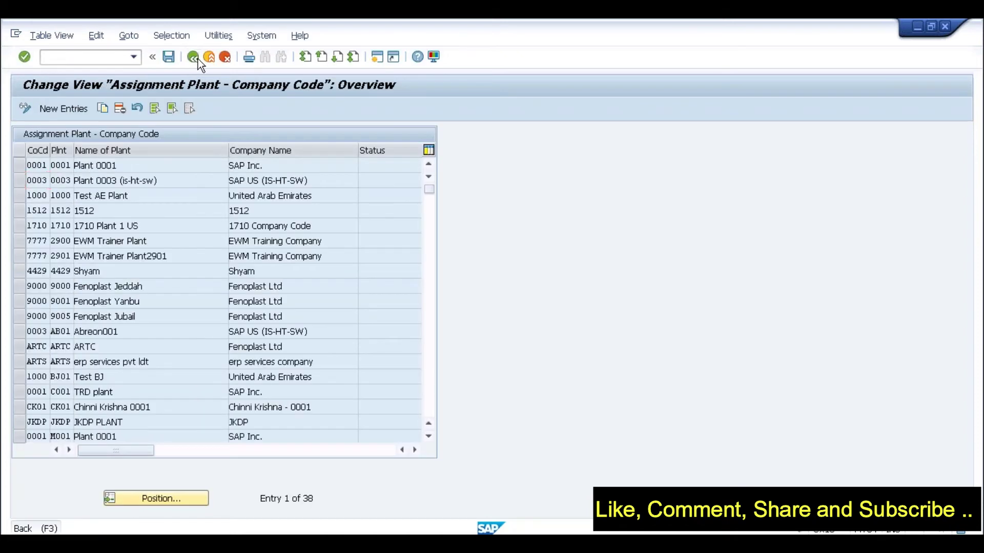
left_click(198, 60)
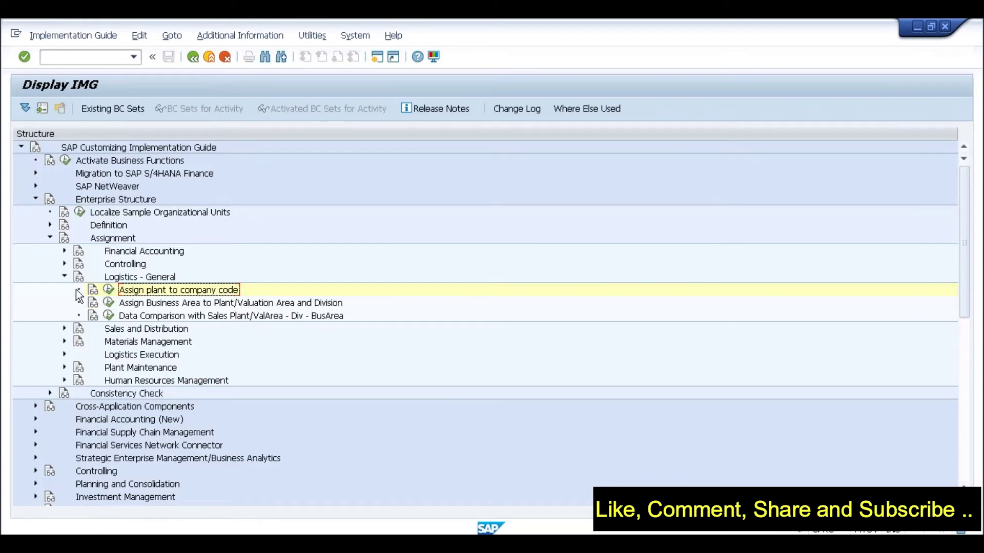
left_click(65, 277)
Set company code SL02 for sales organization SL02 in the Sales and Distribution assignments and save
left_click(65, 290)
left_click(109, 302)
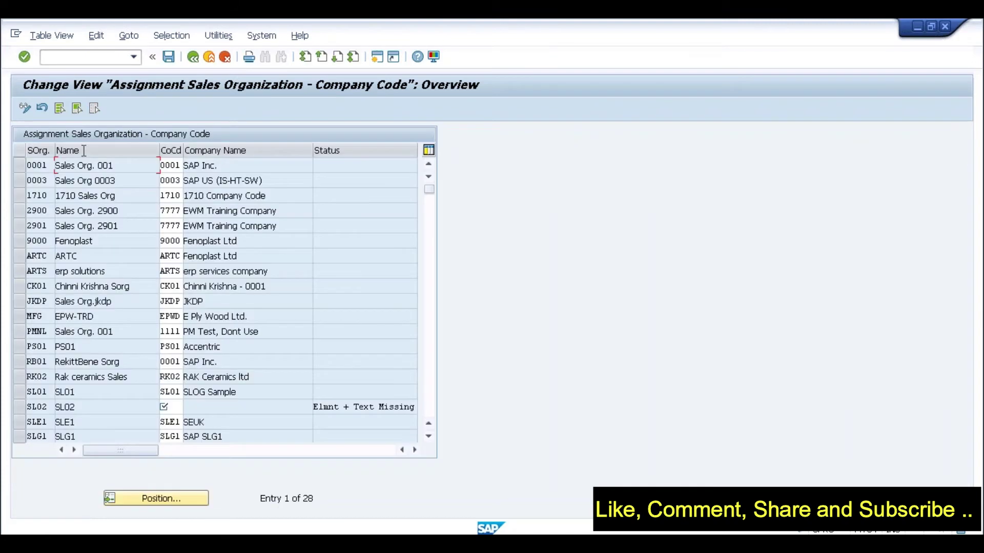
left_click(171, 408)
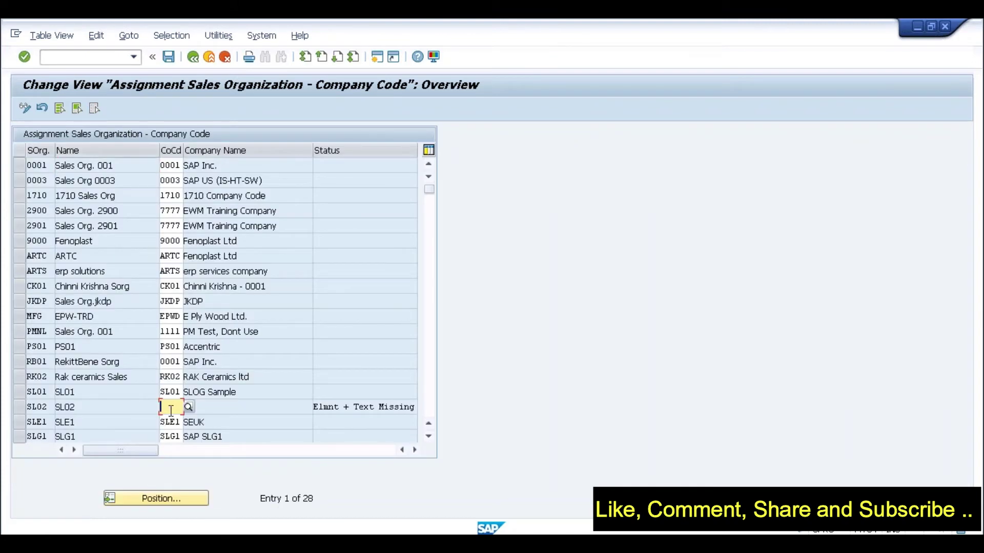
type("SL02")
key("Return")
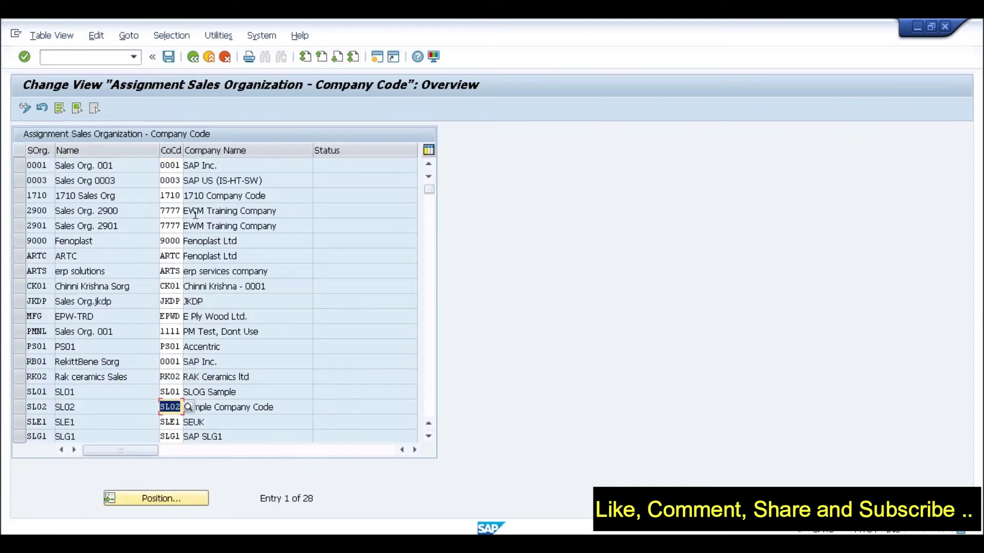
left_click(169, 58)
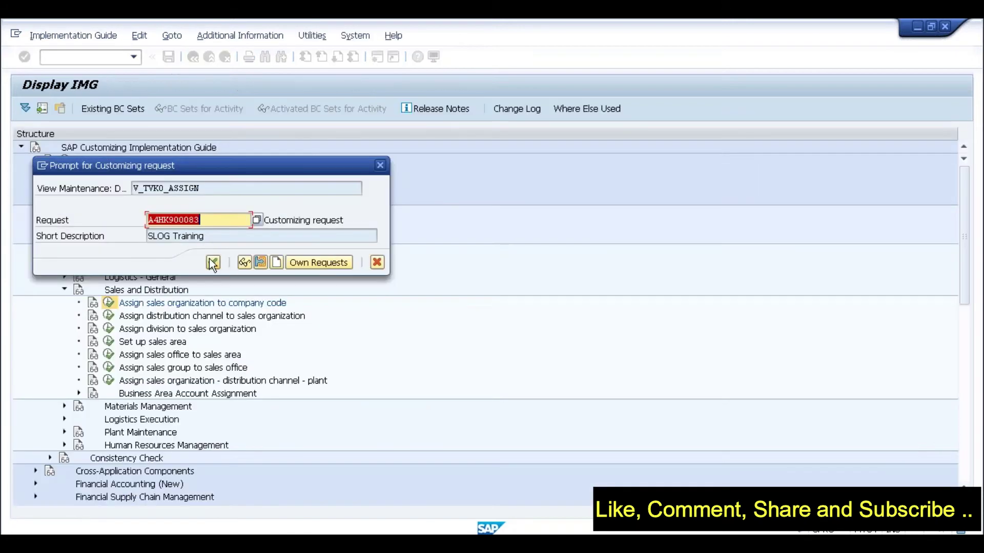
key("Return")
left_click(192, 58)
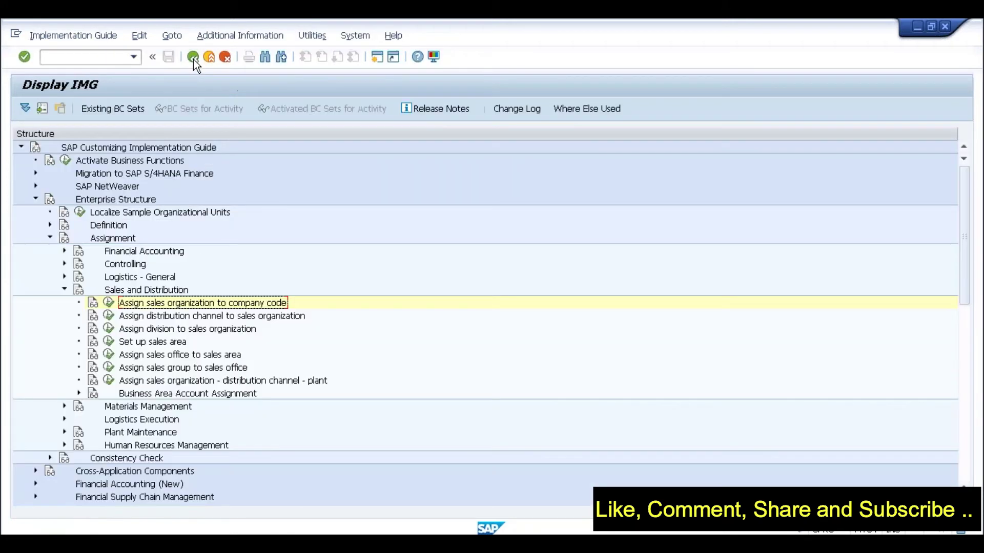
Open the sales organization to distribution channel table and browse existing sales organization values
left_click(108, 317)
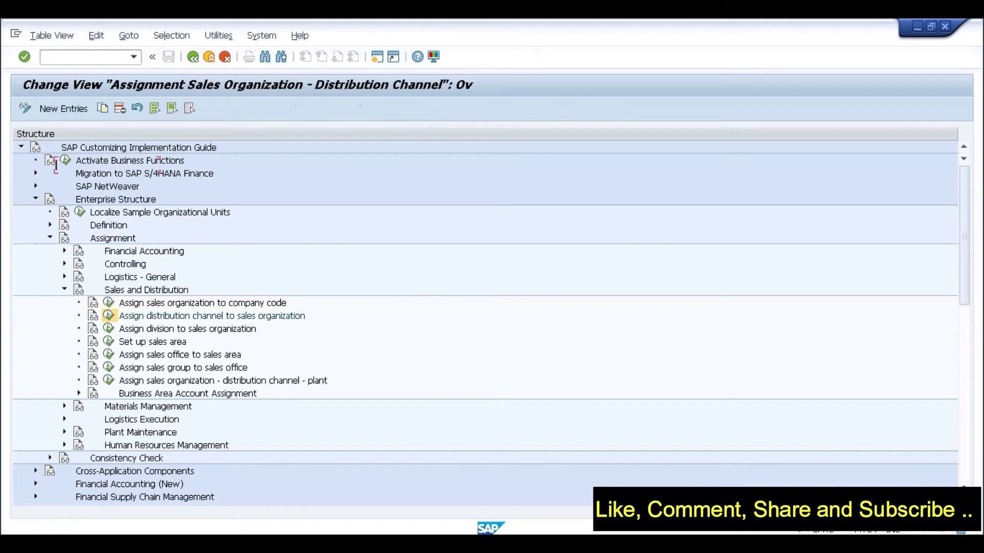
left_click(155, 497)
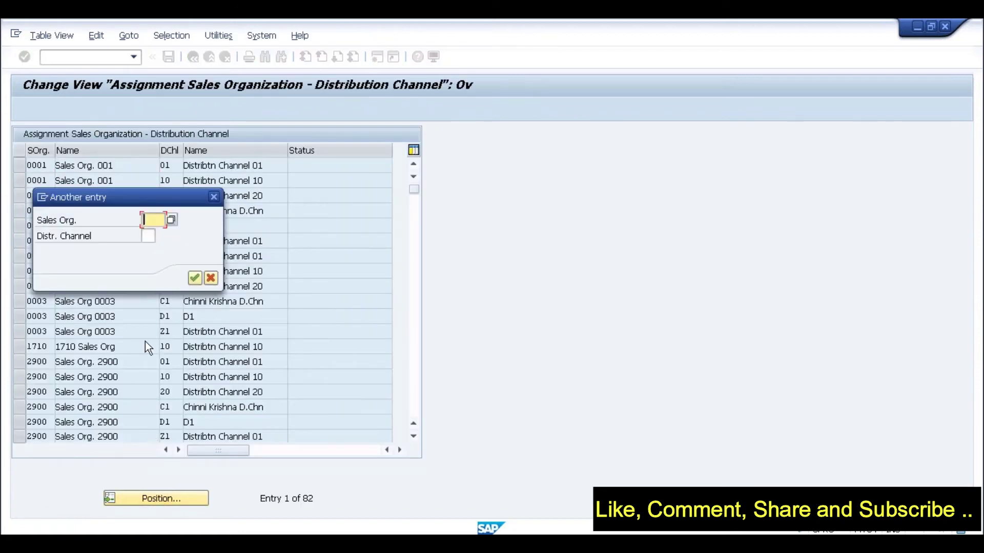
type("sl")
key("BackSpace")
key("BackSpace")
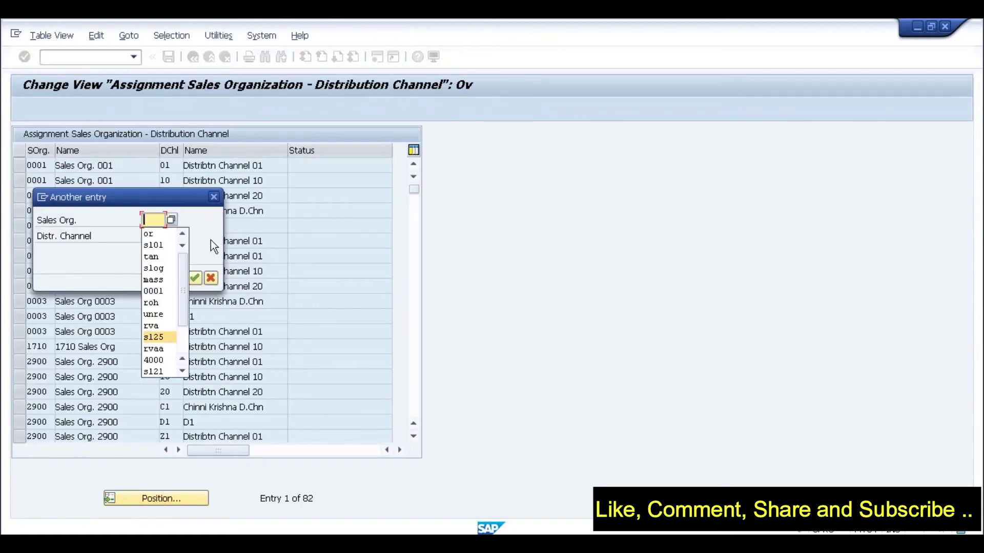
left_click(213, 198)
left_click(213, 198)
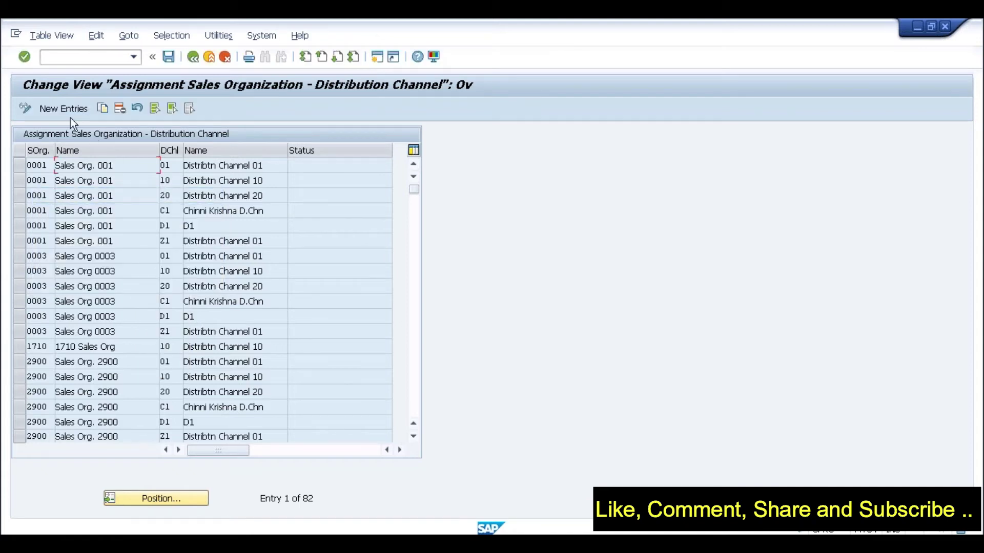
Add and save distribution channel S2 for sales organization SL02 in request A4HK900083
left_click(61, 106)
type("sl")
type("02")
key("Tab")
type("s2")
key("Return")
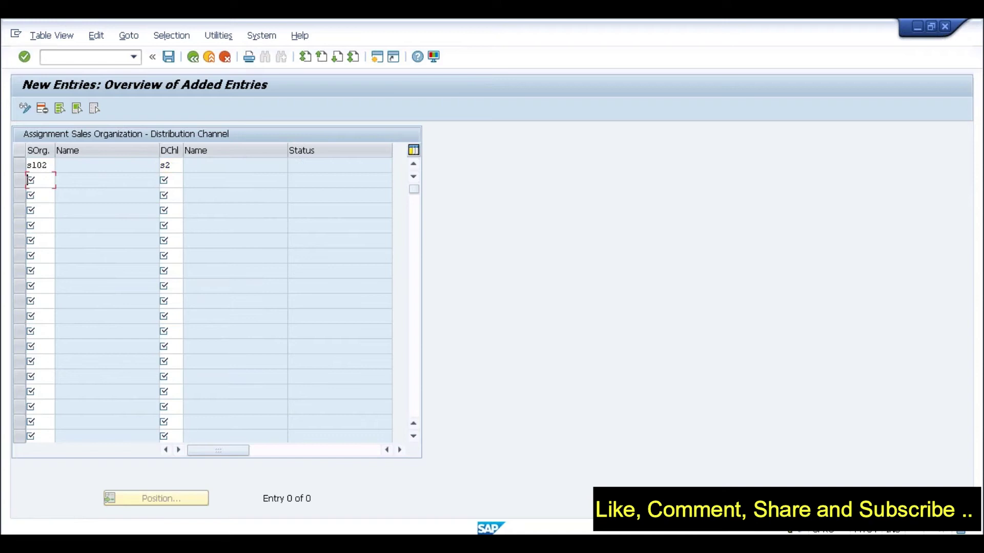
left_click(168, 57)
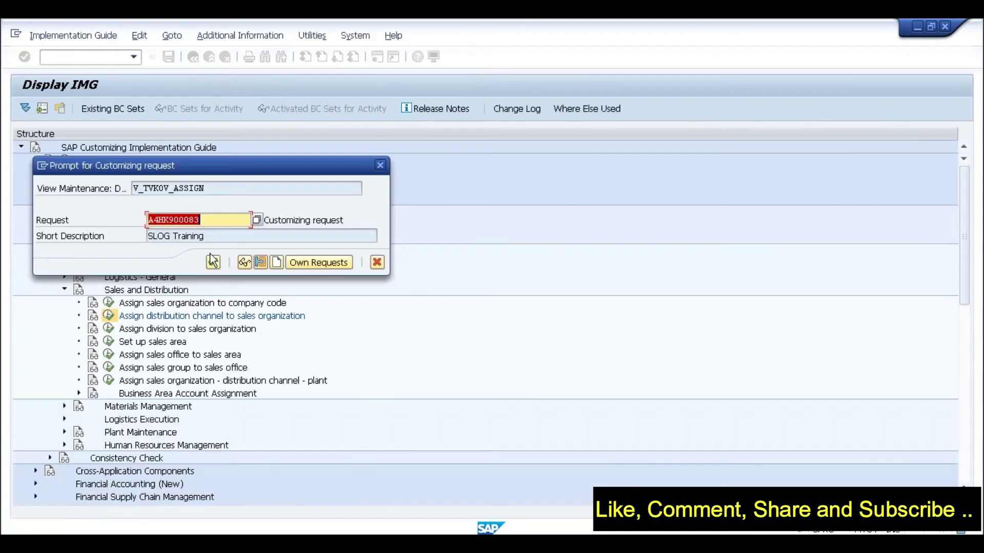
left_click(213, 263)
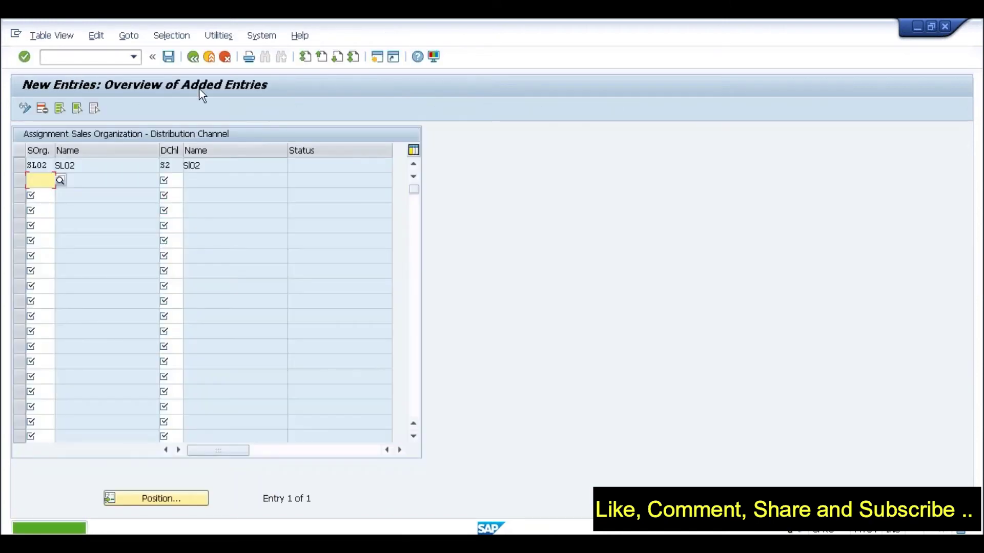
left_click(195, 59)
left_click(195, 61)
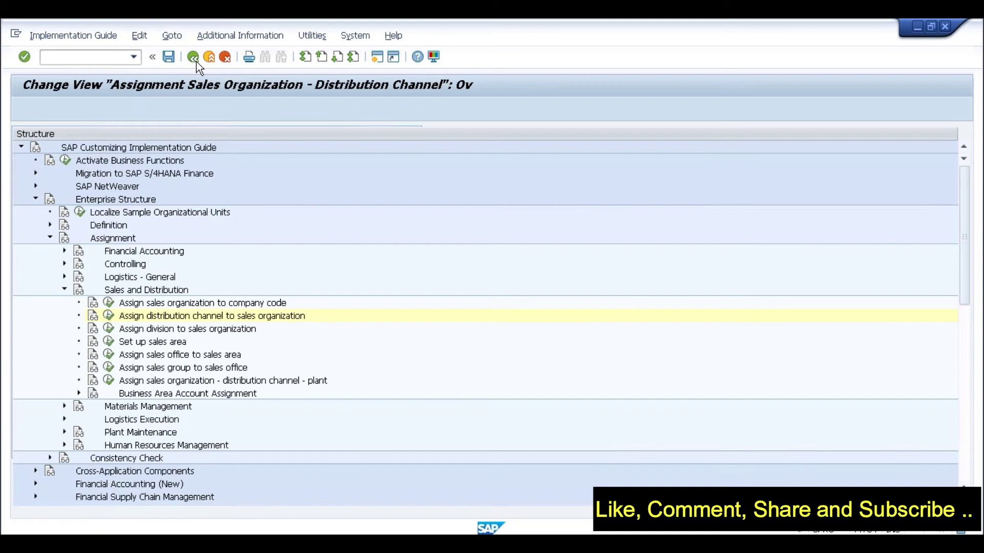
Add division S2 to sales organization SL02 and save it to the customizing request
left_click(108, 329)
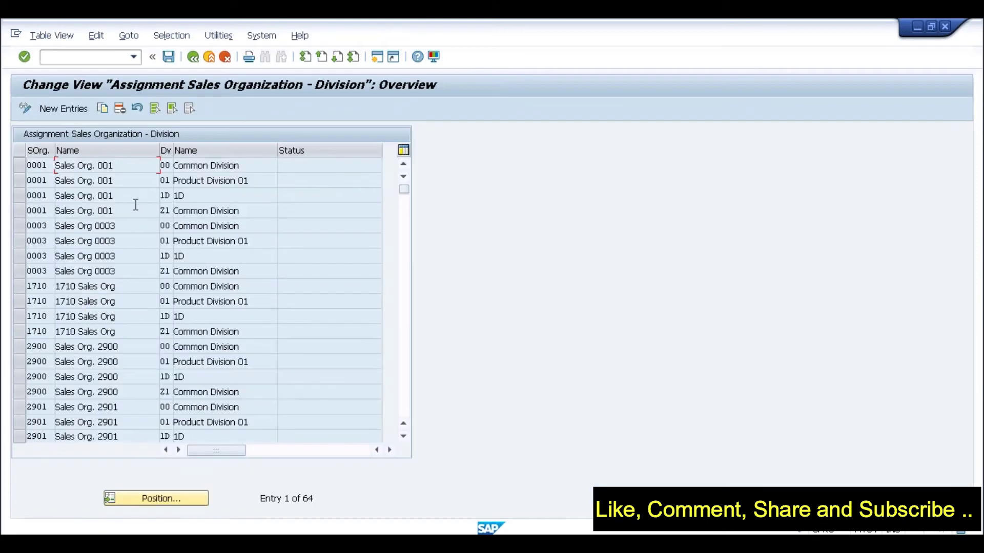
left_click(66, 108)
type("s102")
key("Tab")
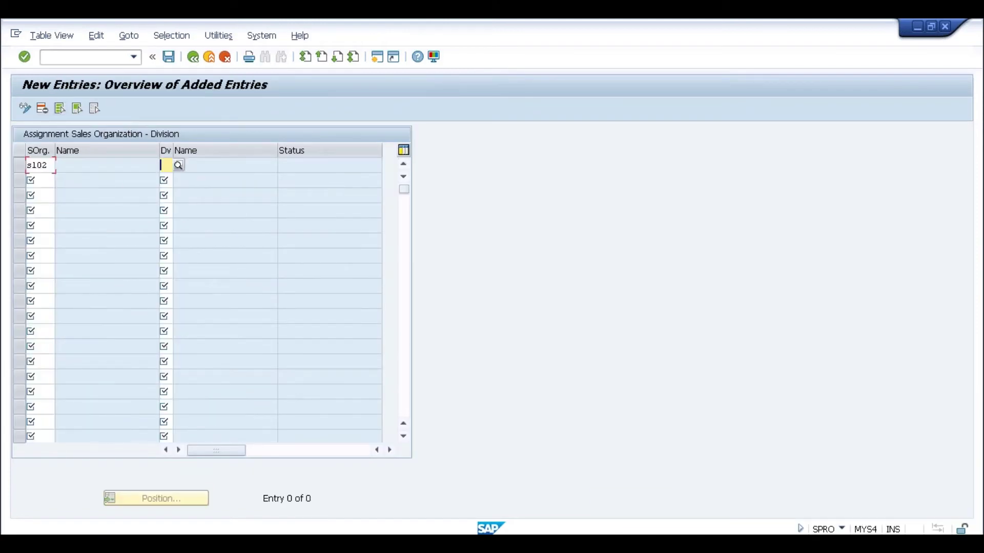
type("s2")
key("Return")
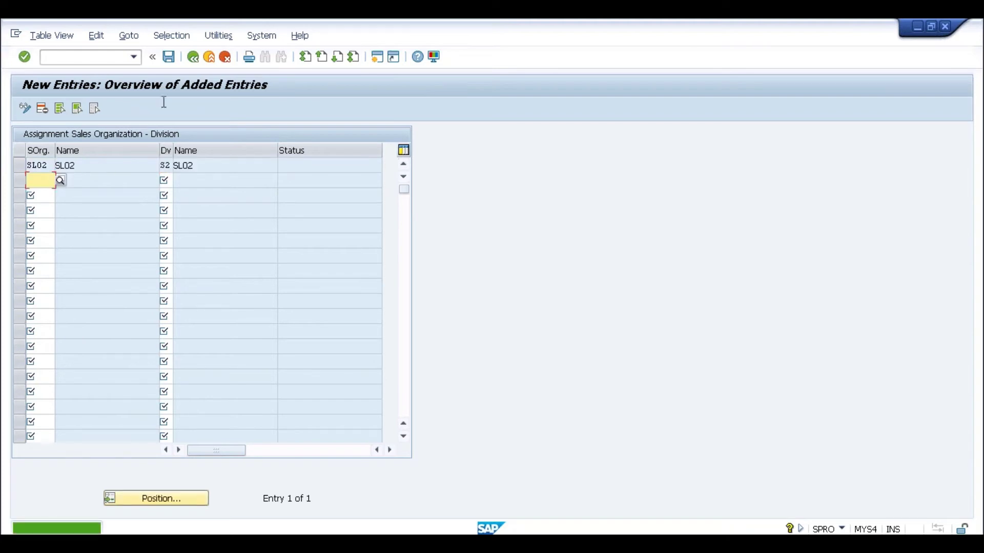
left_click(169, 58)
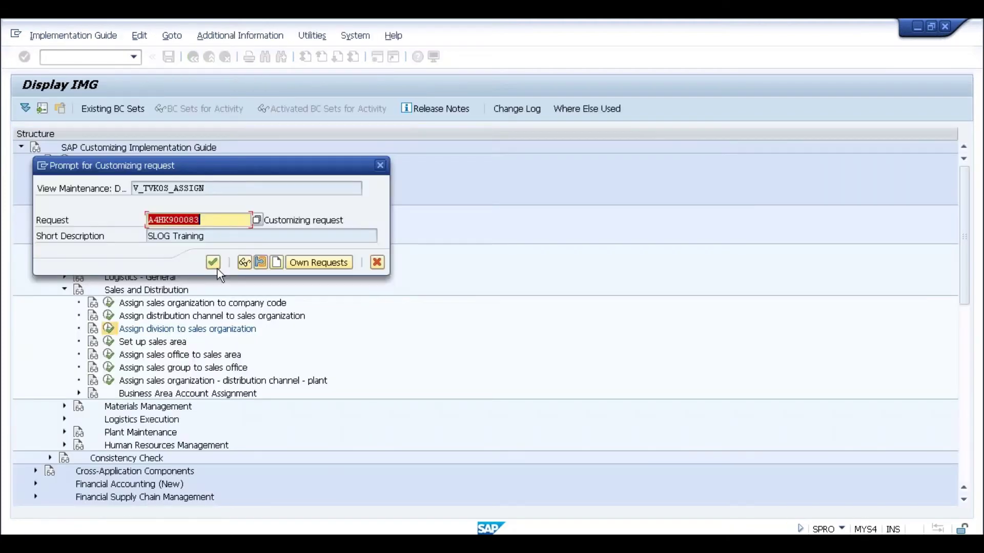
left_click(214, 264)
left_click(193, 56)
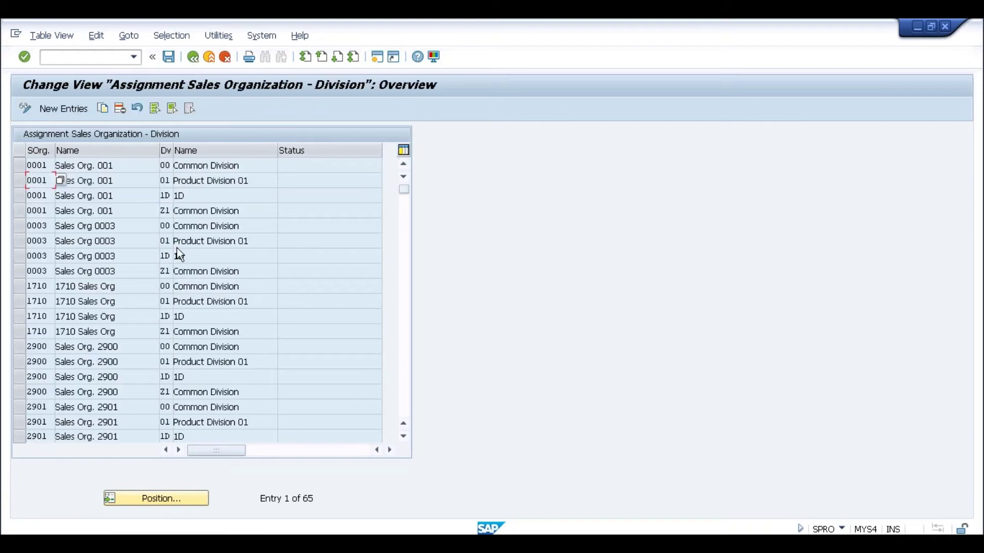
left_click(192, 59)
Create sales area SL02 / S2 / S2 and save it to the customizing request
left_click(108, 341)
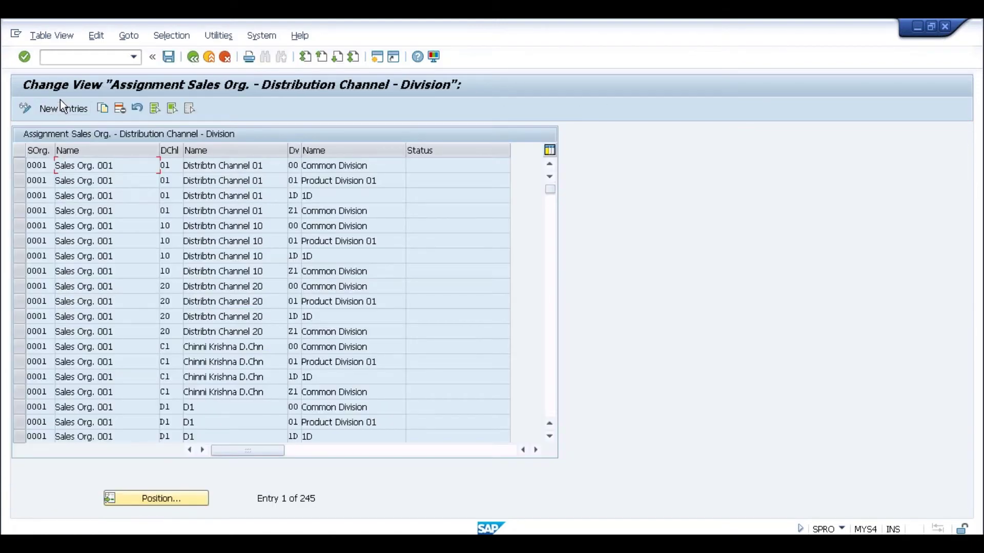
left_click(61, 107)
type("s102")
key("Tab")
type("s2")
key("Tab")
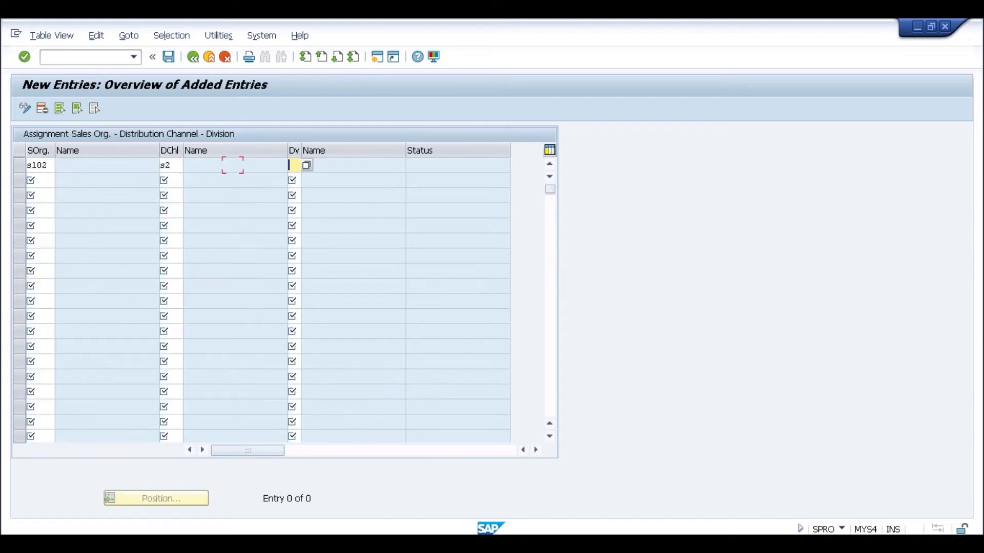
key("Return")
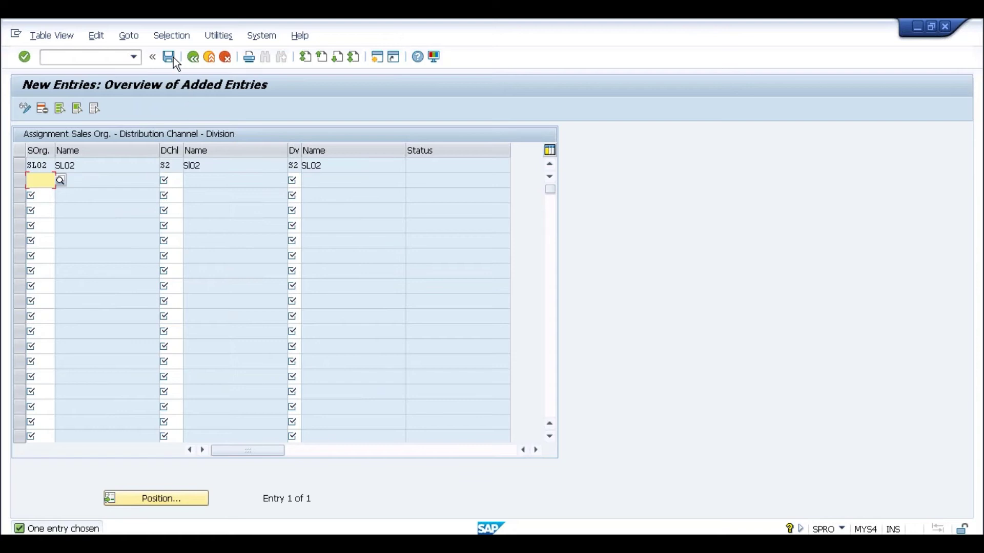
left_click(169, 57)
left_click(212, 262)
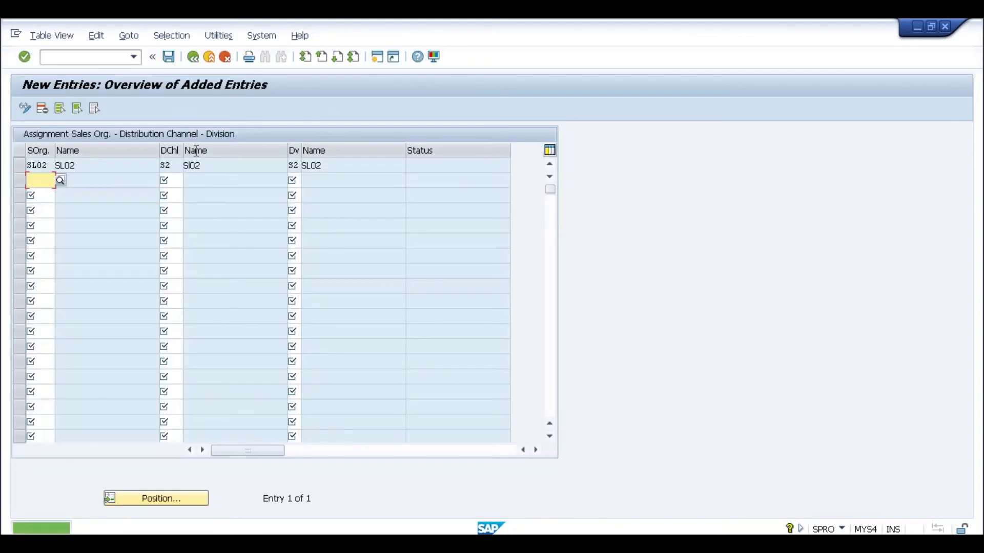
left_click(189, 61)
Start a sales office assignment row for sales area SL02 / S2 / S2
left_click(189, 61)
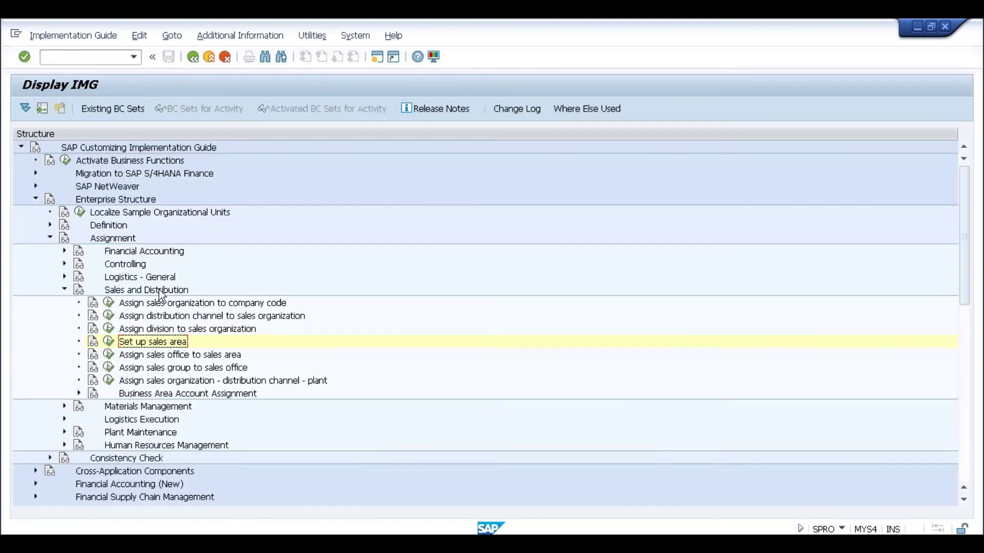
left_click(109, 355)
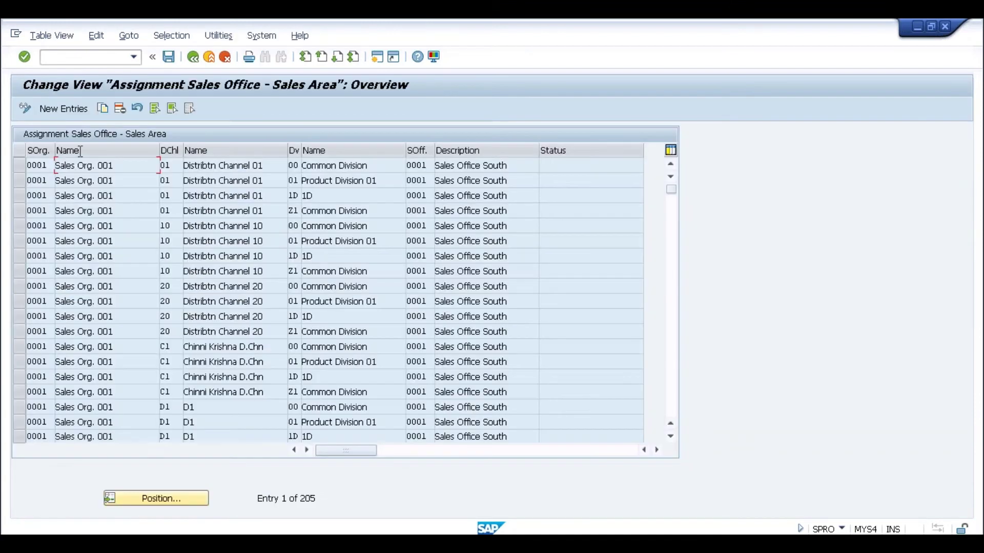
left_click(66, 109)
type("s102")
key("Tab")
type("s2")
key("Tab")
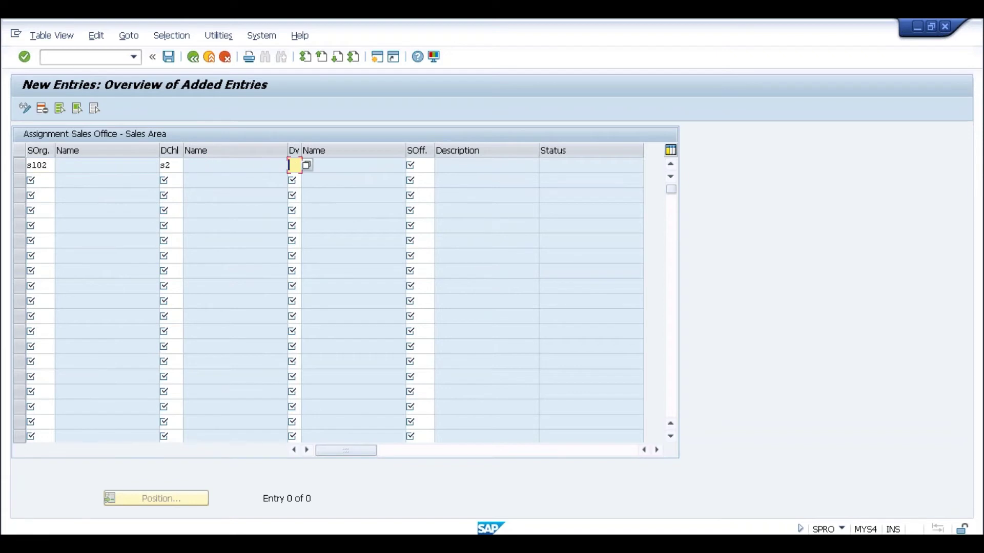
type("s2")
key("Tab")
type("s02")
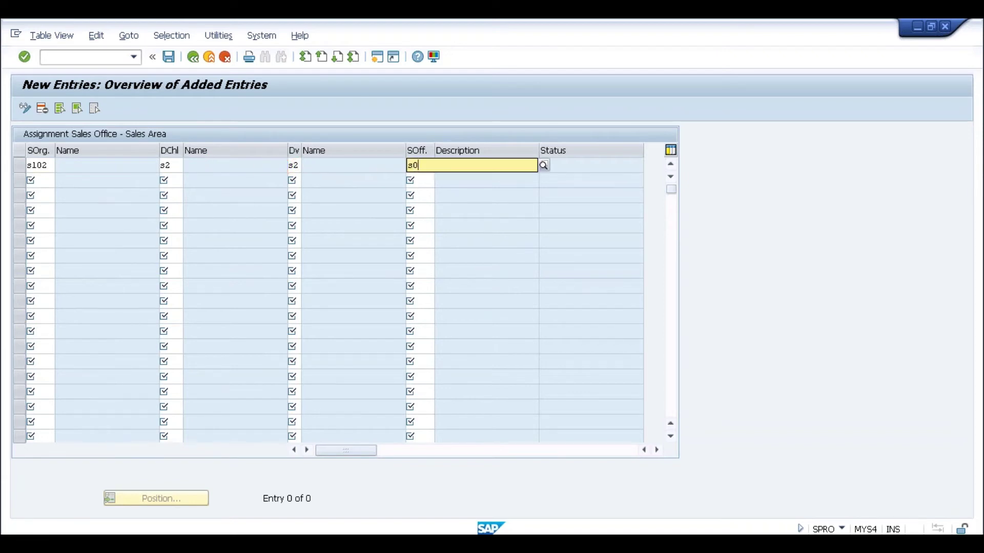
key("Return")
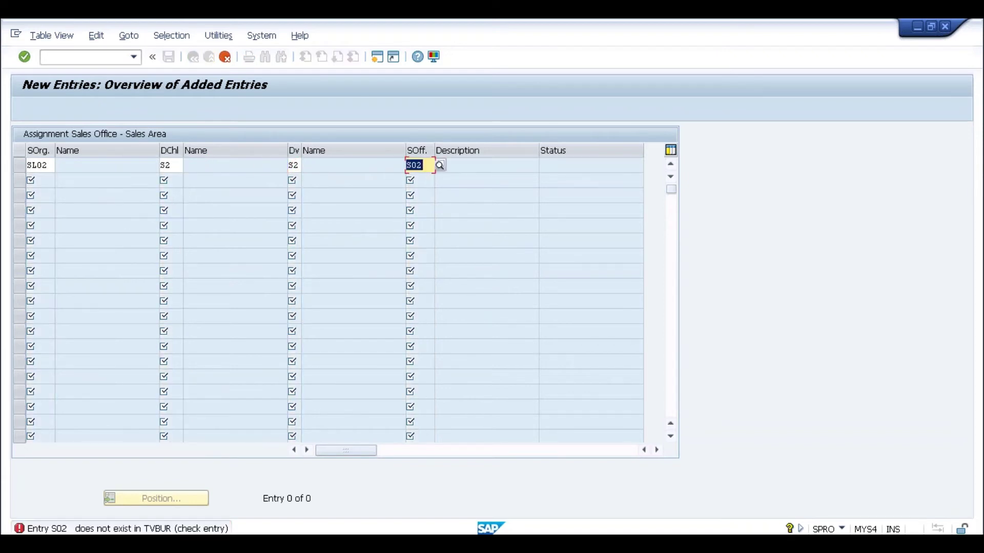
Choose sales office SL02 from the value list and save the assignment when exiting
key("F4")
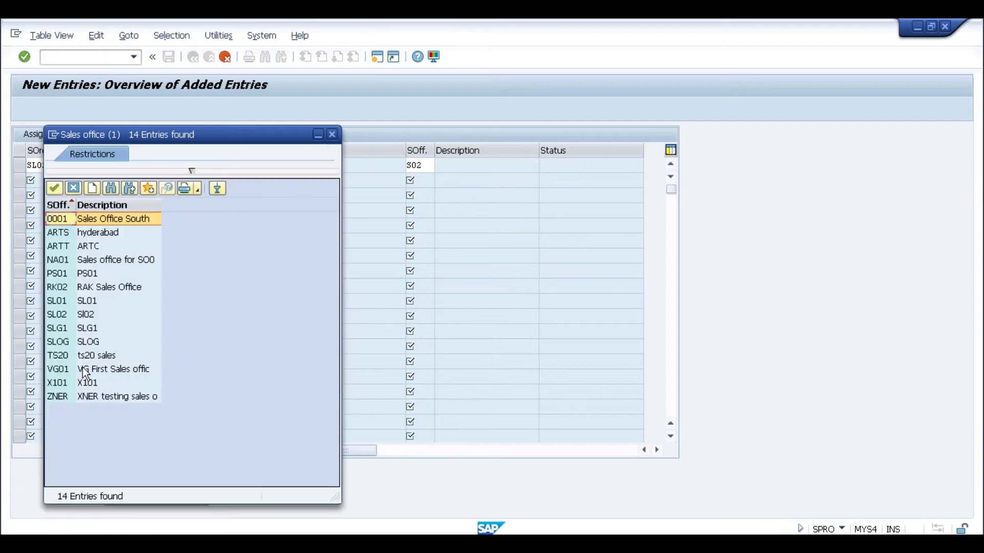
double_click(57, 314)
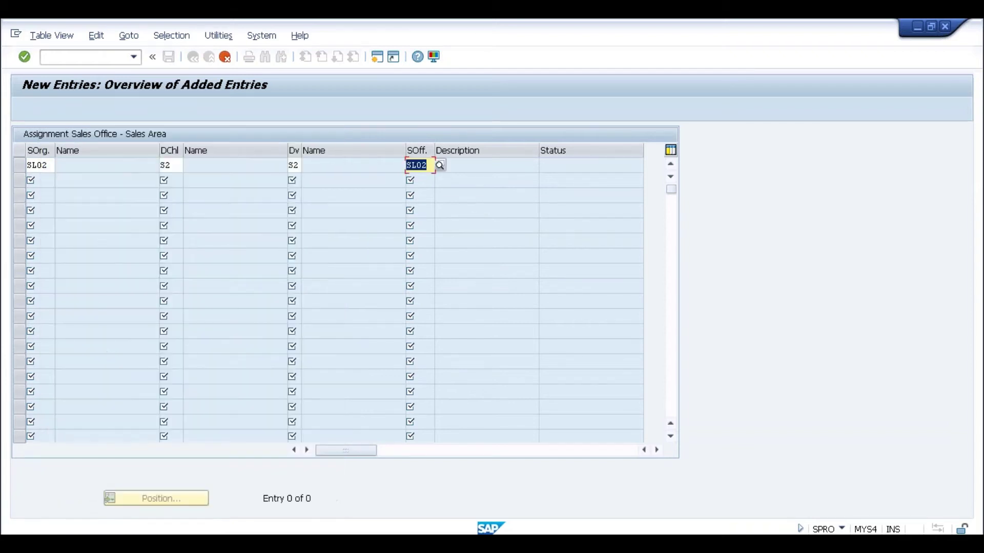
key("Return")
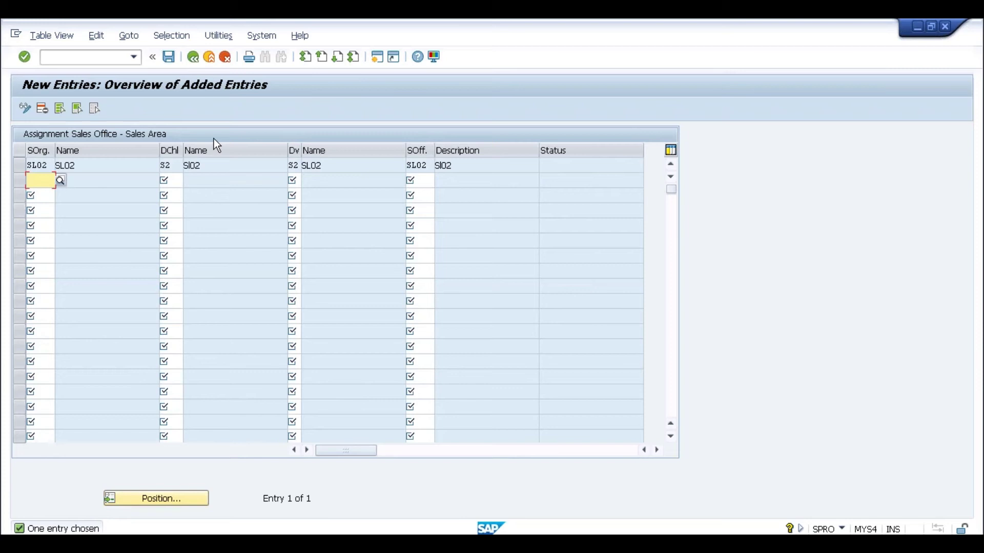
left_click(195, 56)
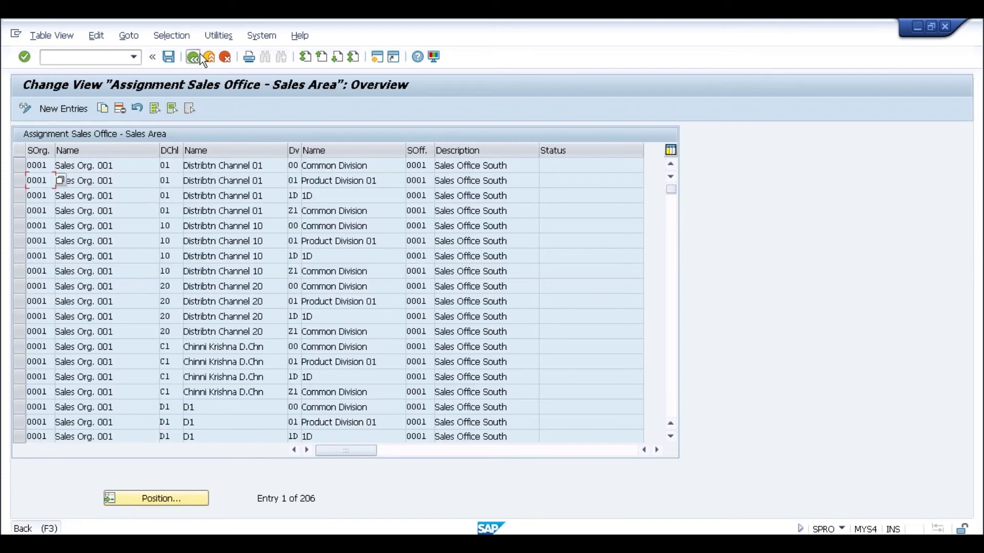
left_click(200, 56)
left_click(193, 282)
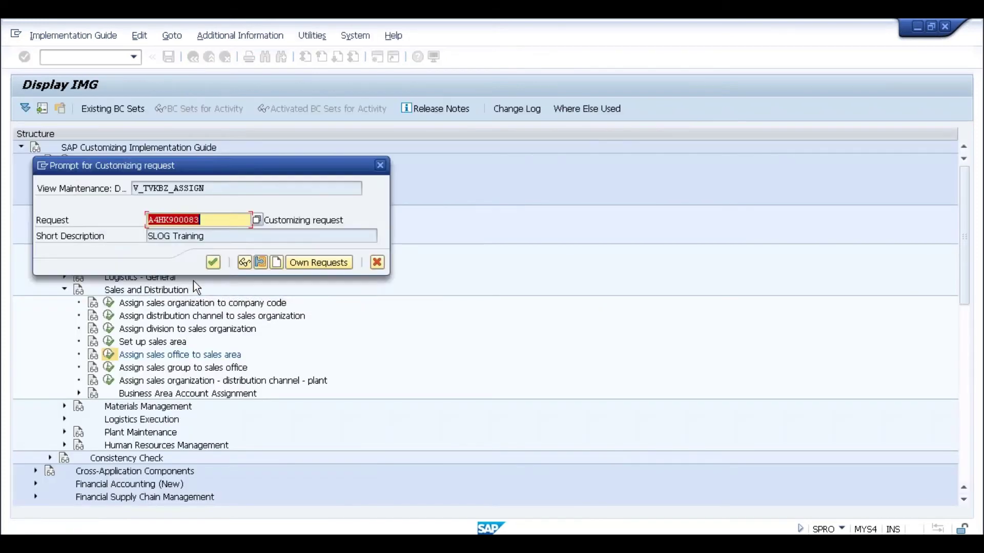
left_click(213, 264)
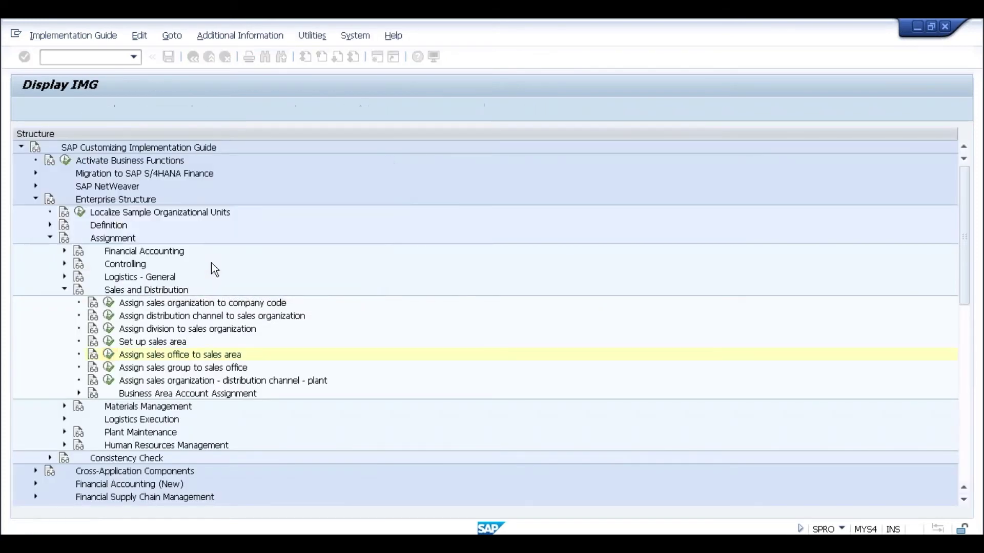
Add a new entry assigning sales group S02 to sales office SL02
left_click(108, 367)
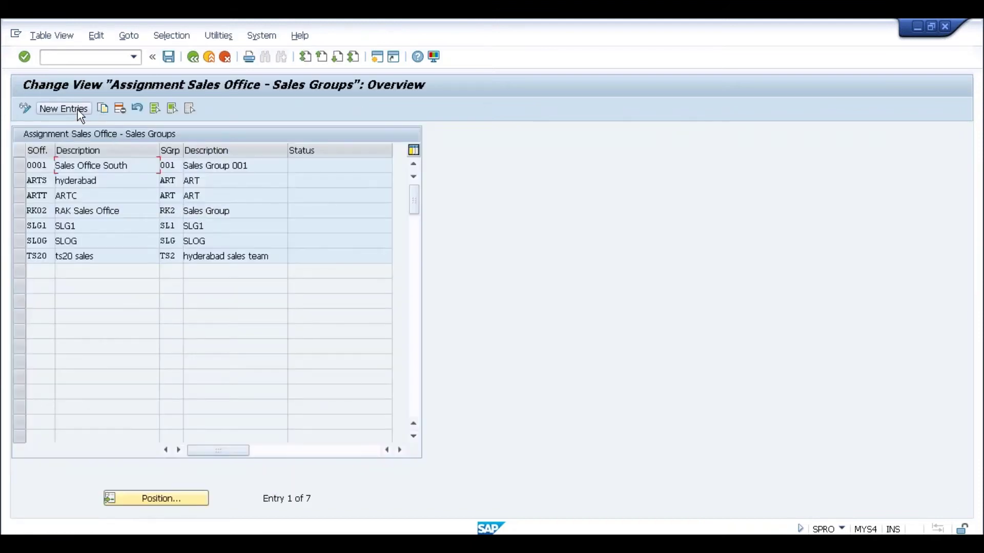
left_click(77, 109)
type("s102")
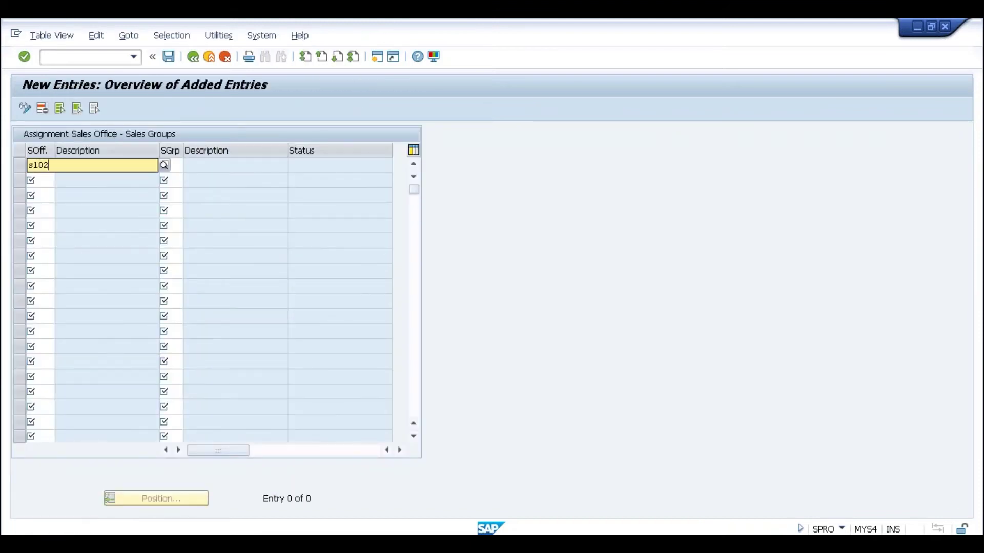
key("Tab")
type("s02")
key("Return")
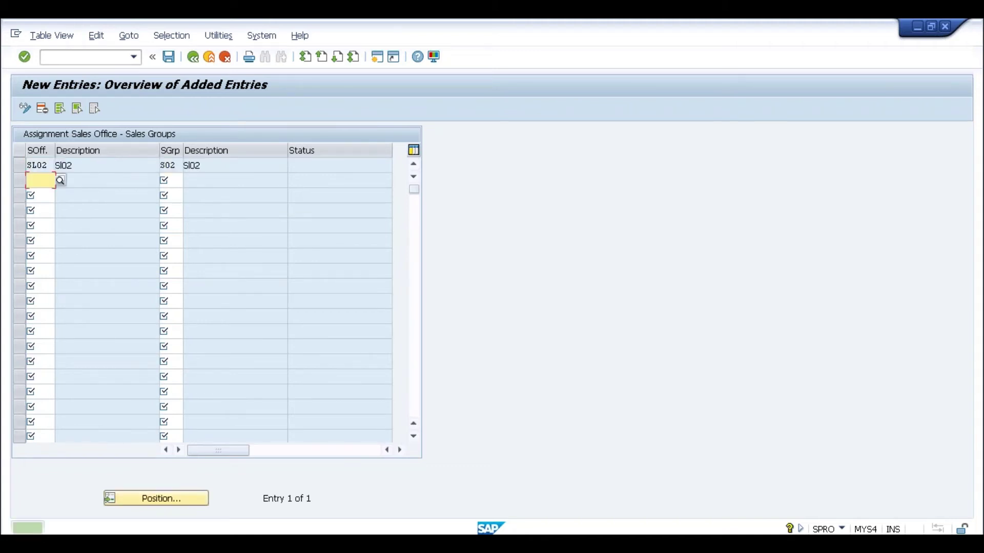
Save the entry under customizing request A4HK900083 and return to the IMG tree
left_click(173, 60)
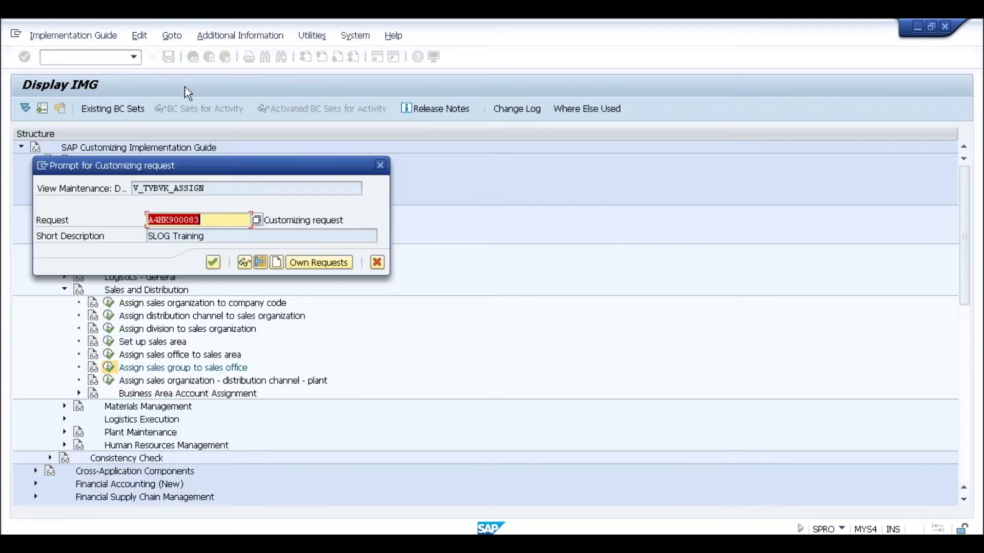
left_click(211, 259)
left_click(195, 60)
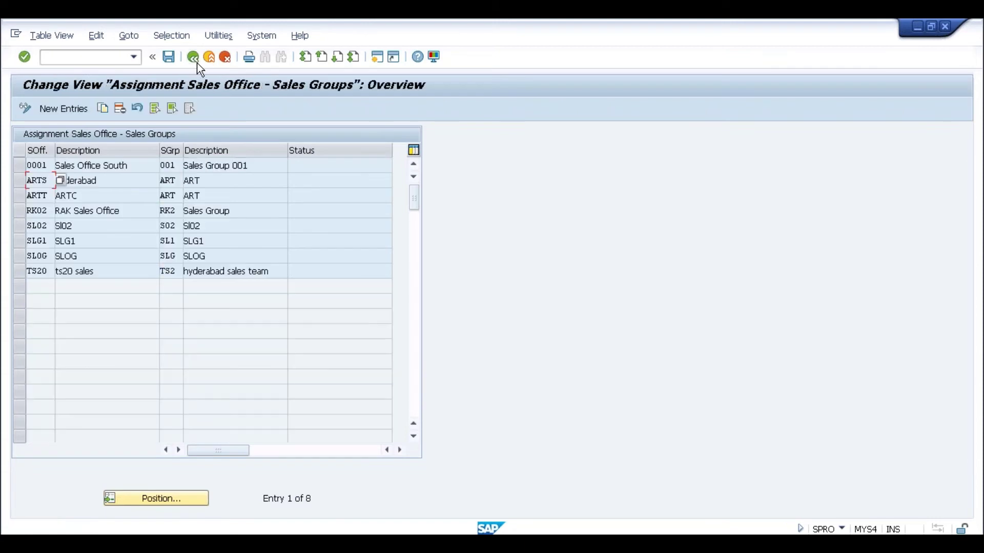
left_click(195, 59)
Add an entry linking sales organization SL02 and distribution channel S2 to plant SL02
left_click(160, 381)
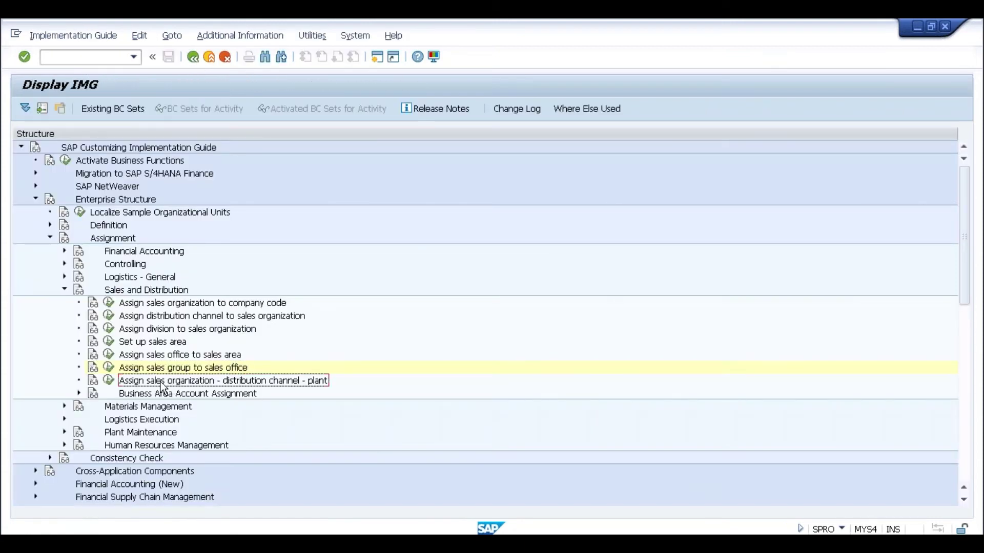
left_click(109, 380)
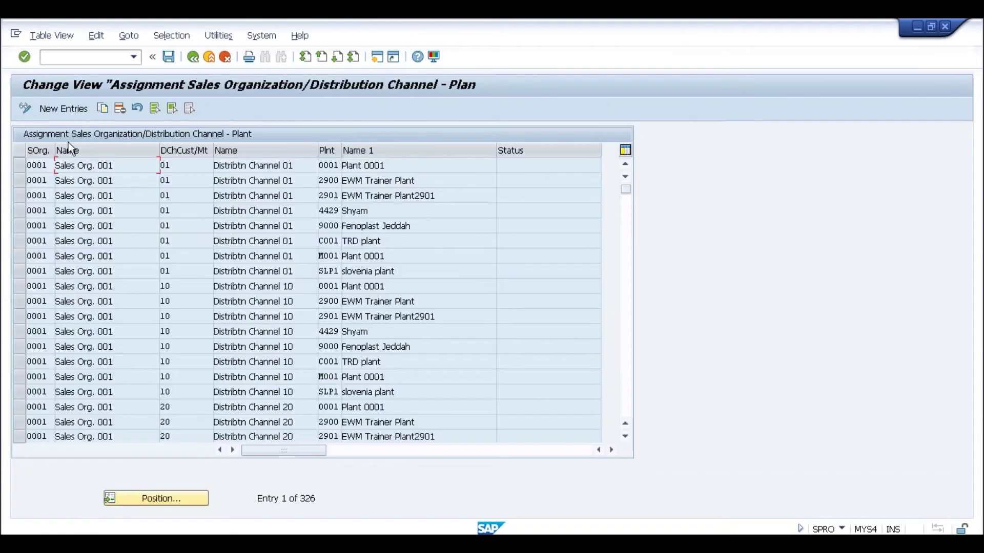
left_click(51, 108)
type("s102")
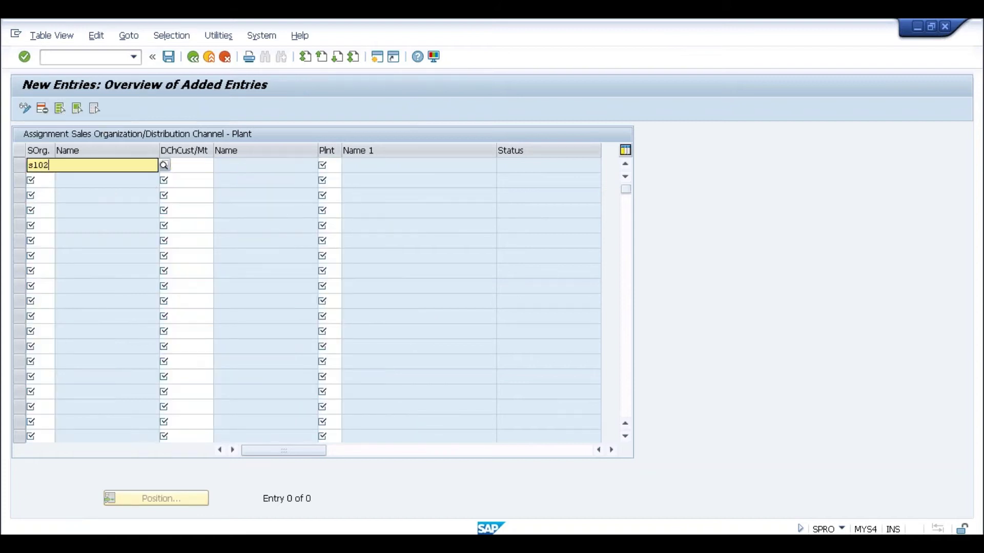
key("Tab")
type("s10")
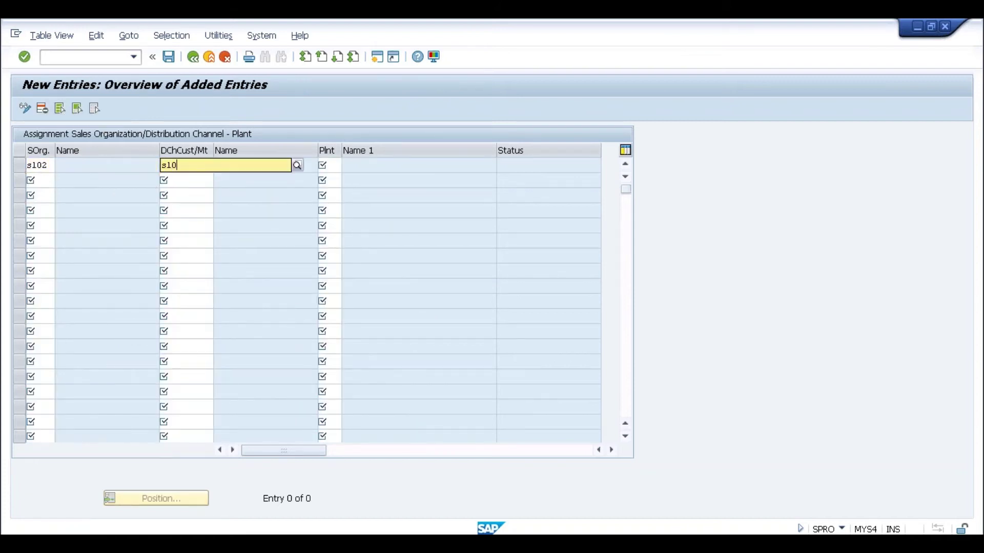
type("2")
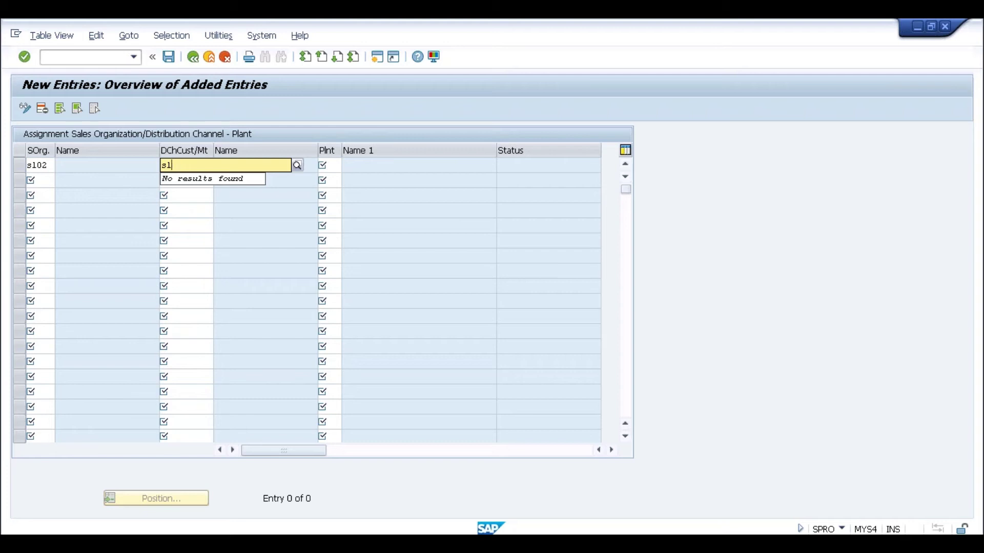
type("0")
key("BackSpace")
key("BackSpace")
key("BackSpace")
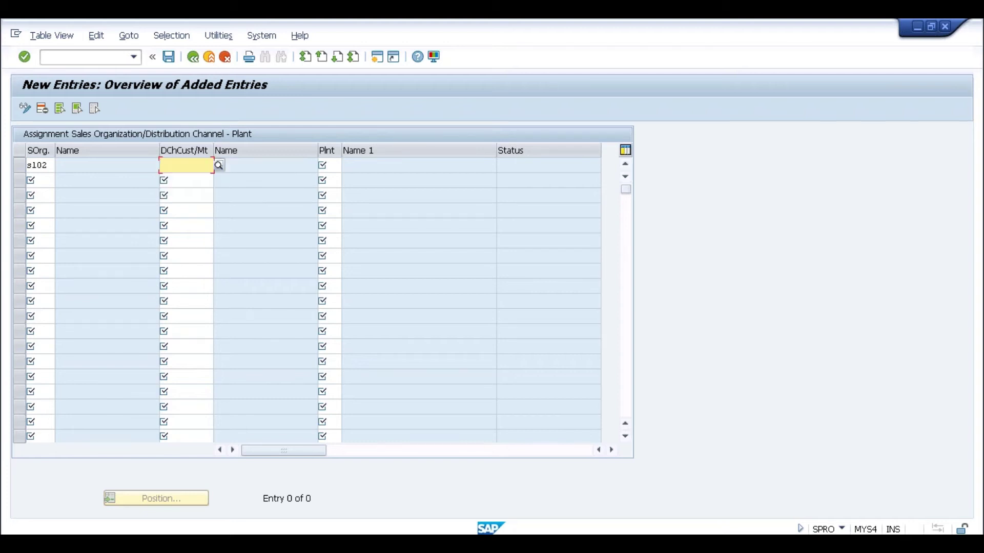
type("s2")
left_click(336, 165)
type("sl02")
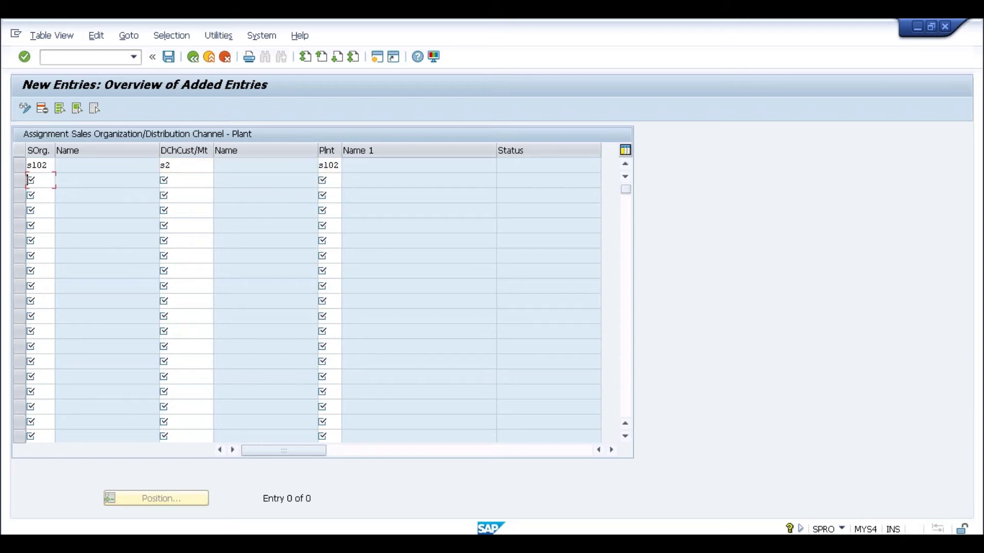
key("Return")
Save the plant assignment under the customizing request and return to the IMG tree
left_click(168, 56)
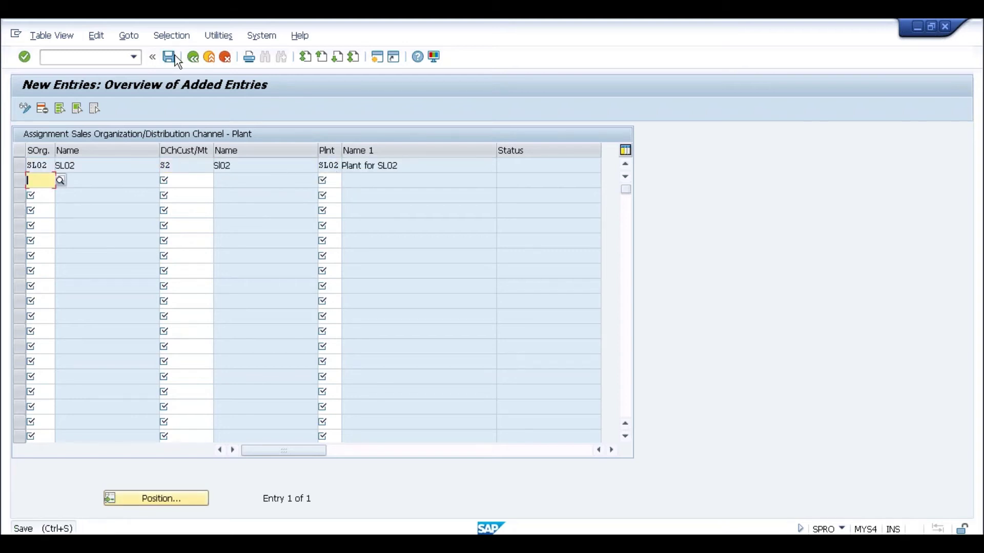
left_click(213, 264)
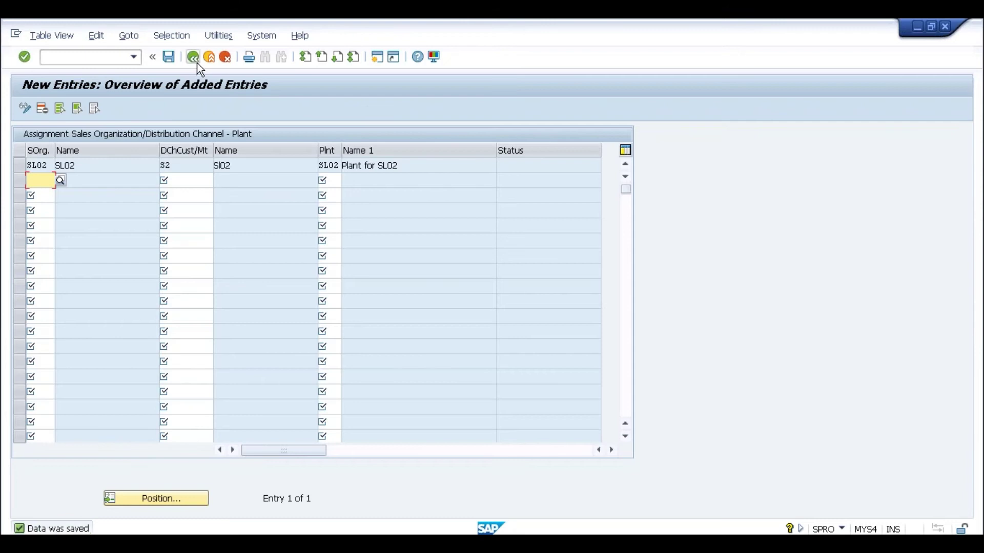
left_click(196, 60)
left_click(196, 59)
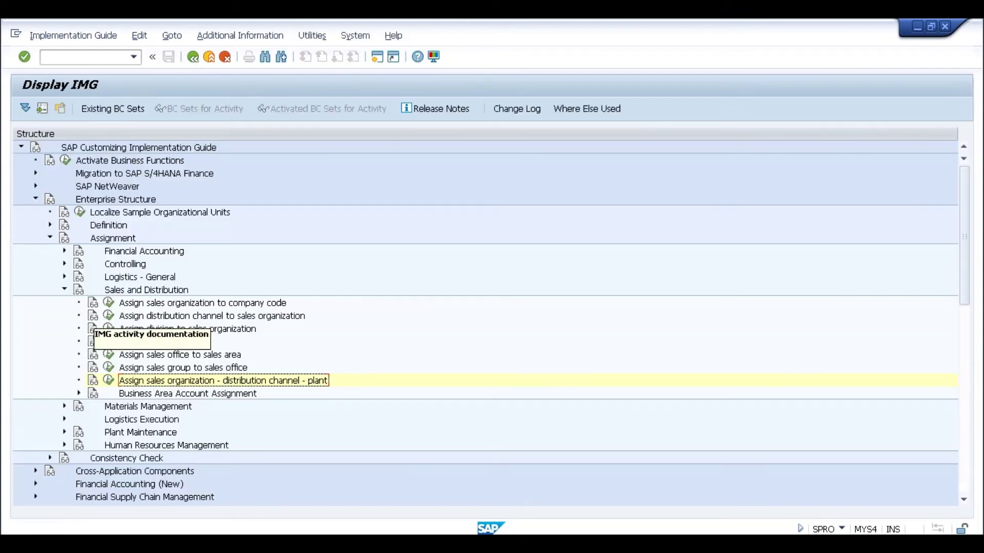
Set company code SL02 for purchasing organization SL02 and save it under the customizing request
left_click(65, 290)
left_click(65, 302)
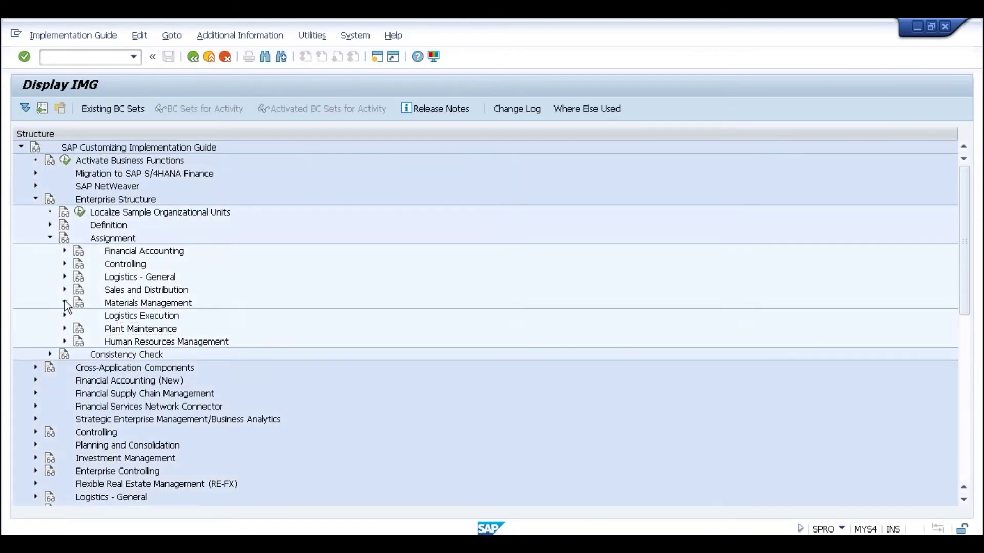
left_click(108, 315)
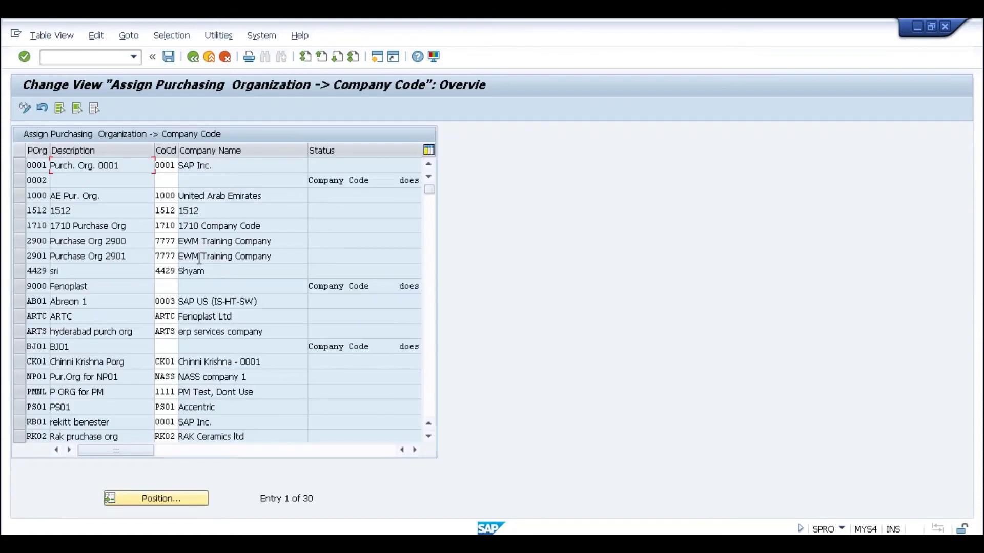
left_click(163, 500)
type("s102")
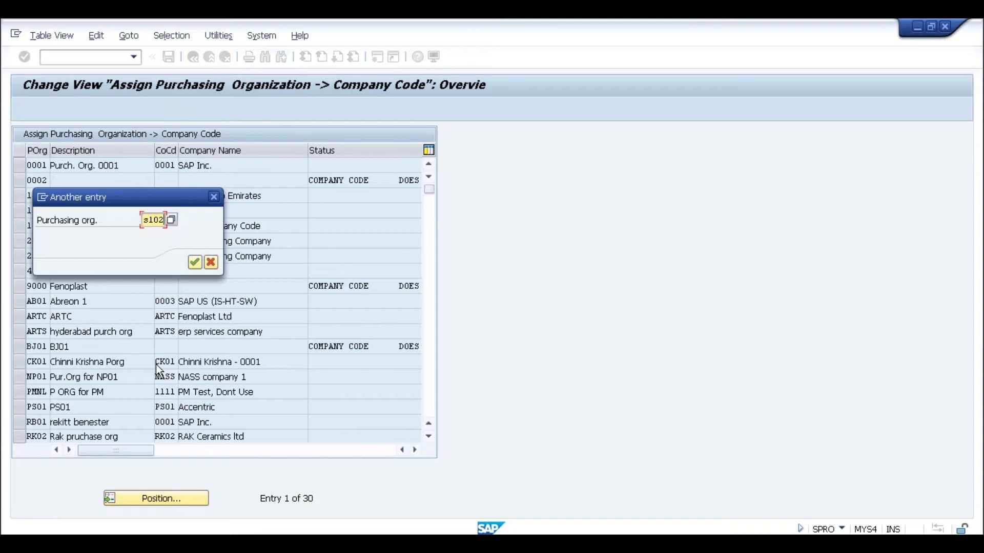
key("Return")
left_click(175, 169)
type("s")
key("Return")
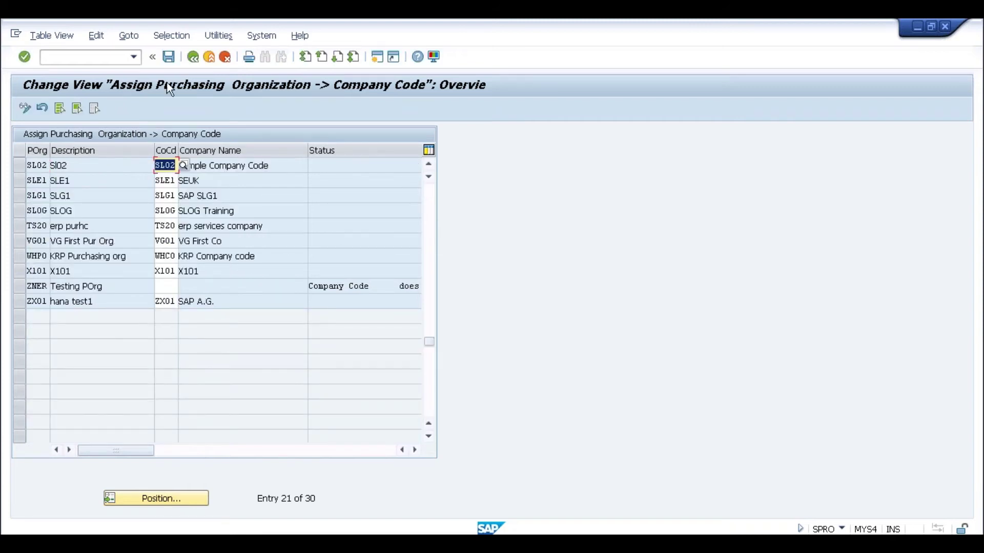
left_click(168, 57)
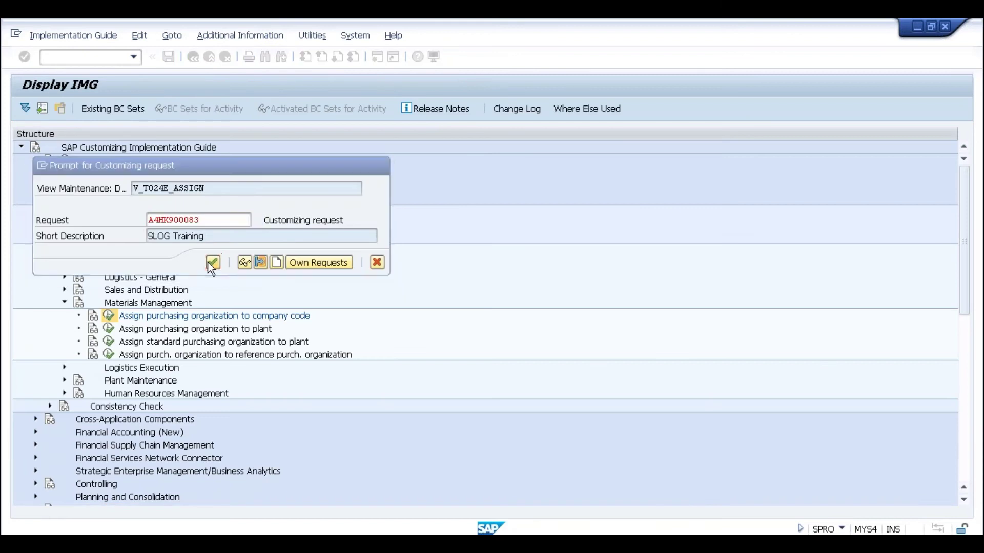
left_click(212, 263)
left_click(194, 60)
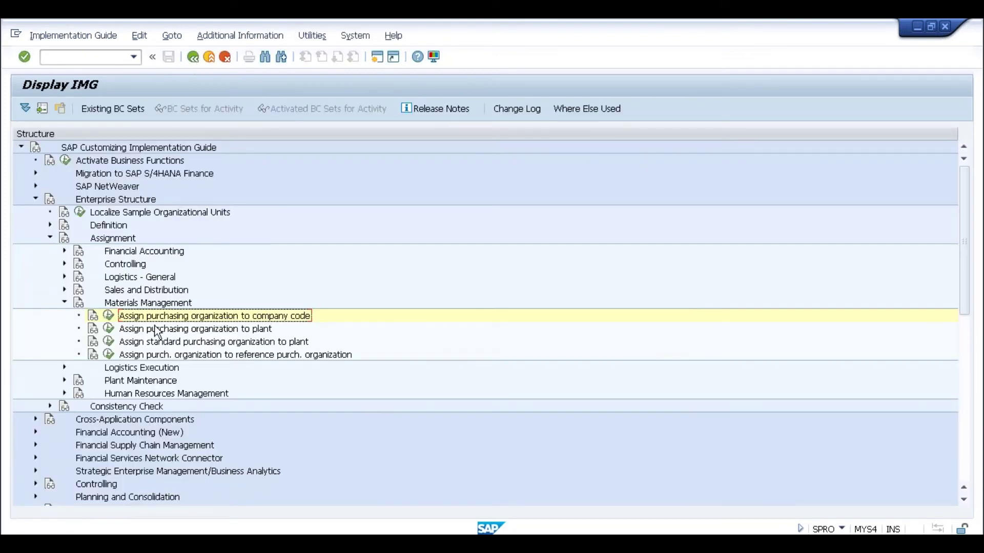
Add a new entry assigning purchasing organization SL02 to plant SL02
left_click(108, 328)
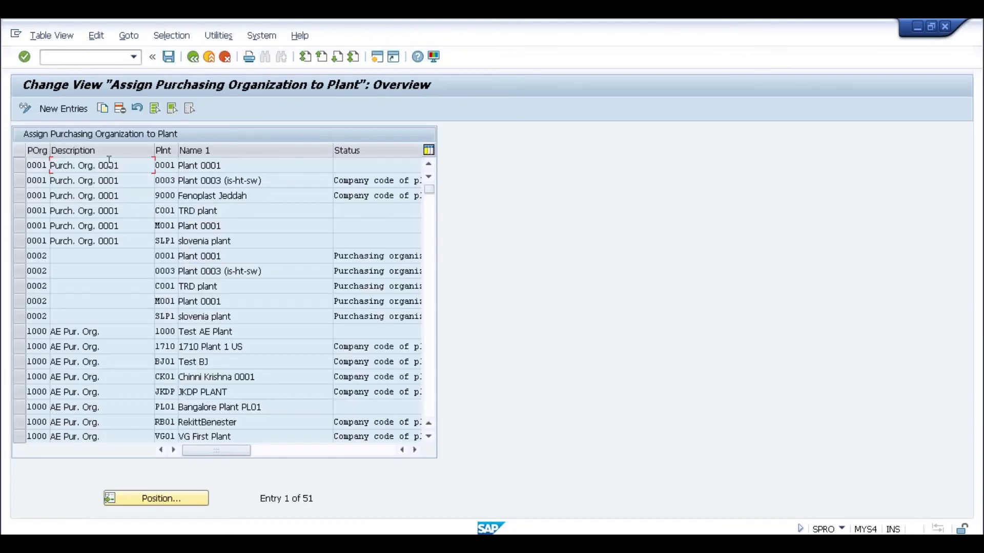
key("F5")
type("s102")
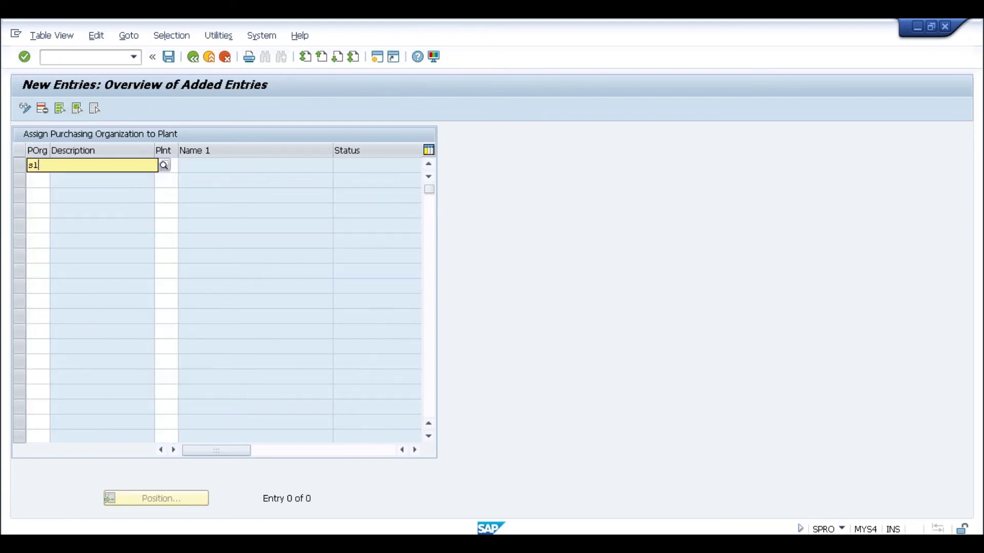
key("Tab")
type("s102")
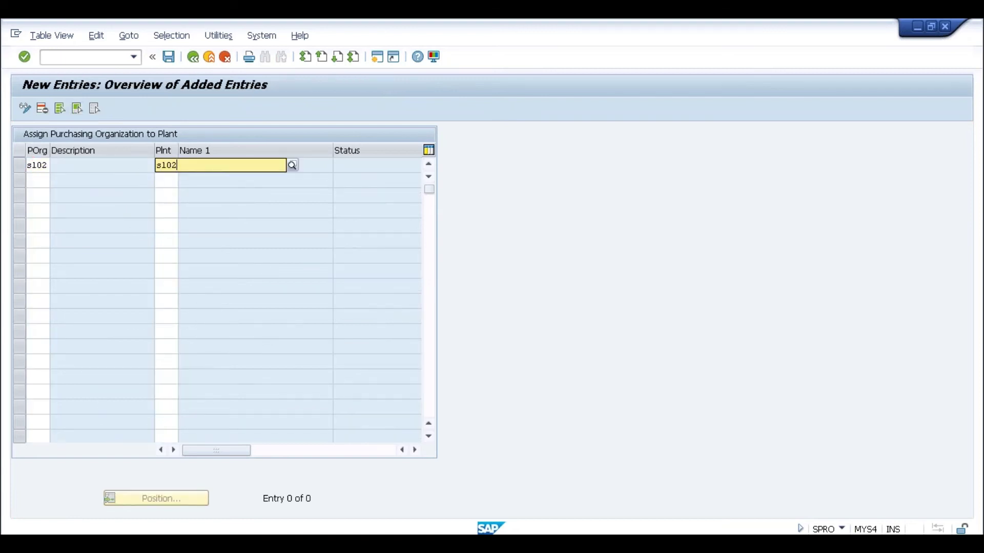
key("Return")
Save the purchasing organization–plant assignment and return to the IMG tree
left_click(167, 61)
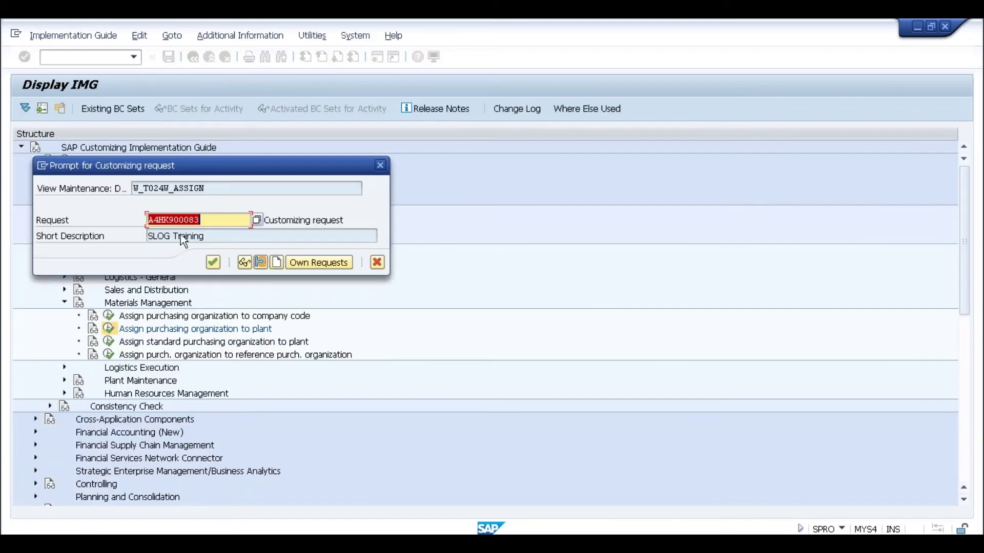
left_click(213, 263)
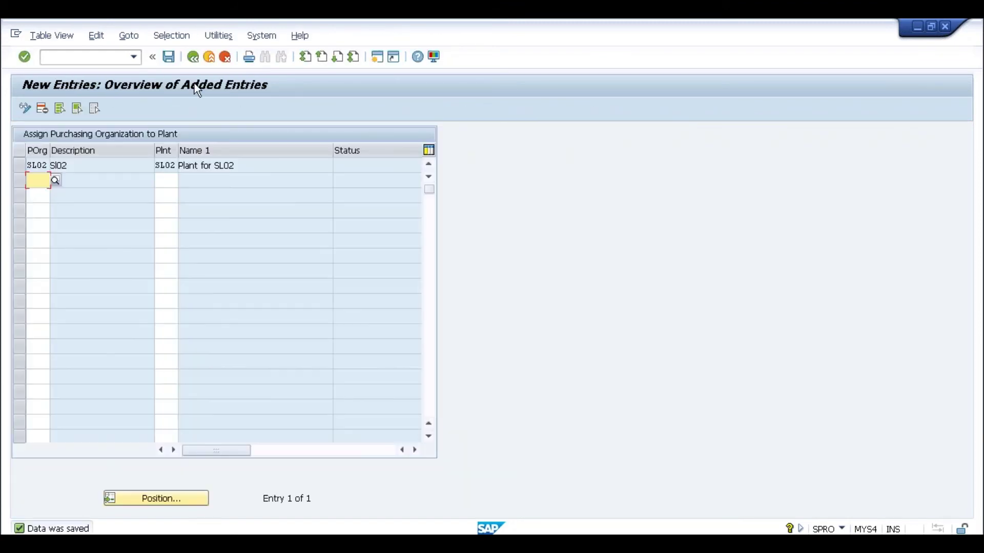
left_click(193, 57)
left_click(194, 56)
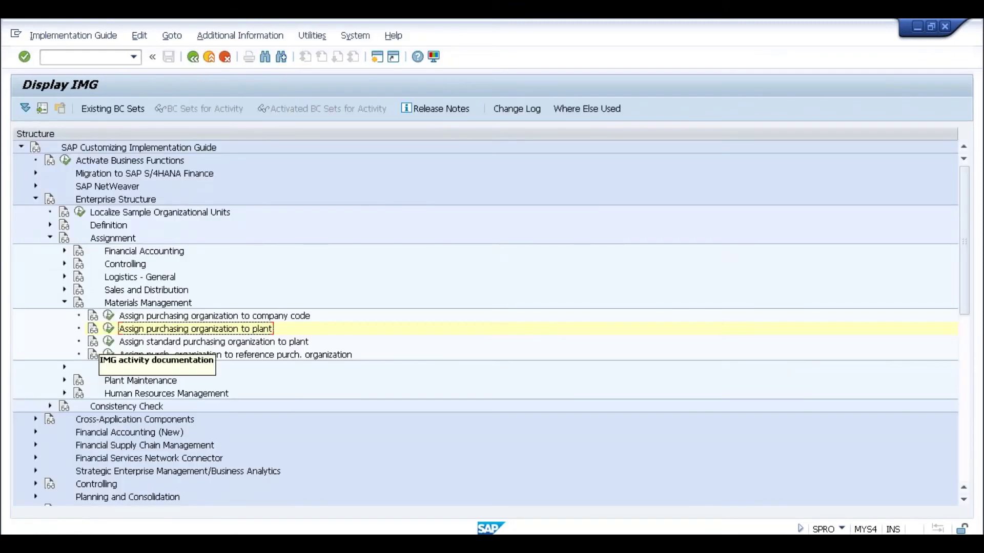
left_click(64, 303)
Locate plant SL02 in the Logistics Execution shipping point–plant overview
left_click(65, 315)
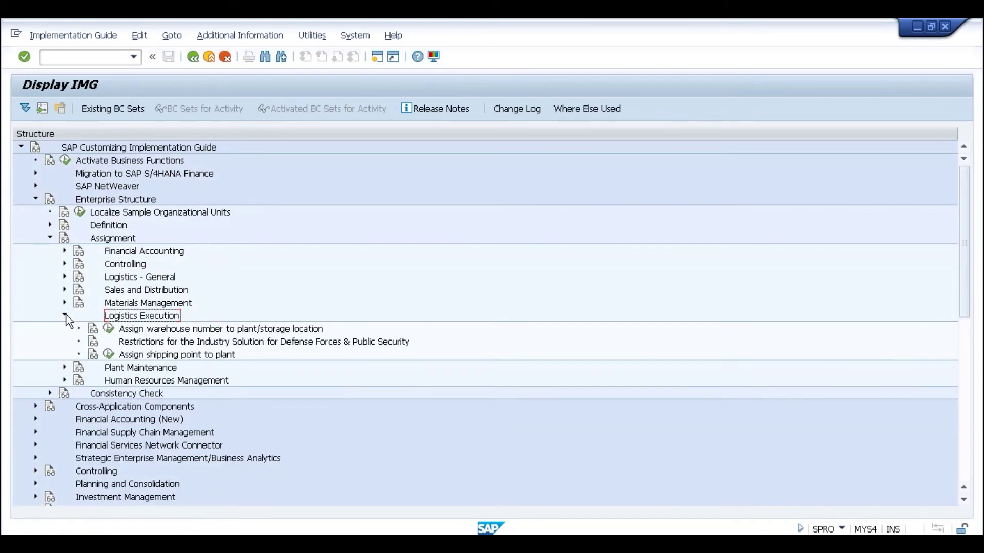
left_click(108, 354)
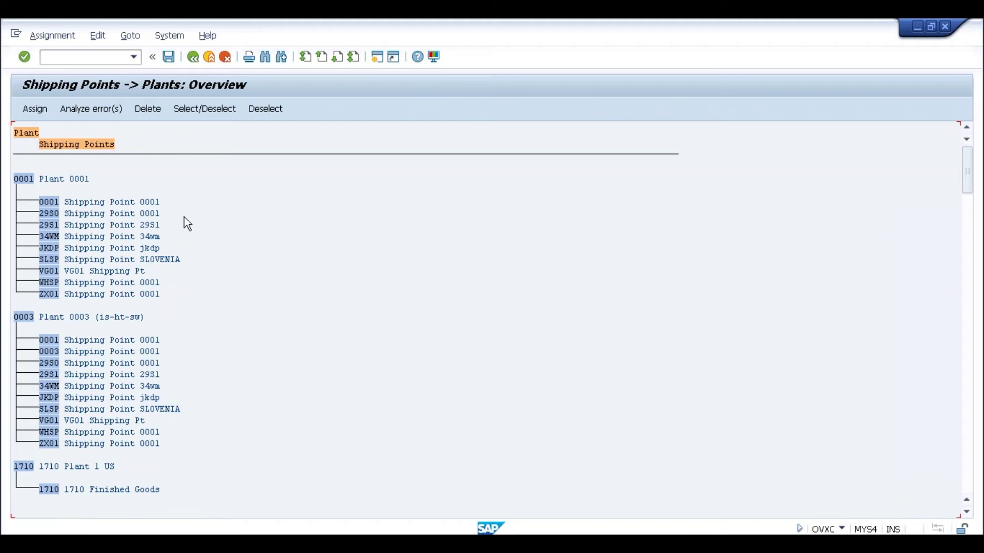
key("ctrl+f")
type("sl02")
key("Return")
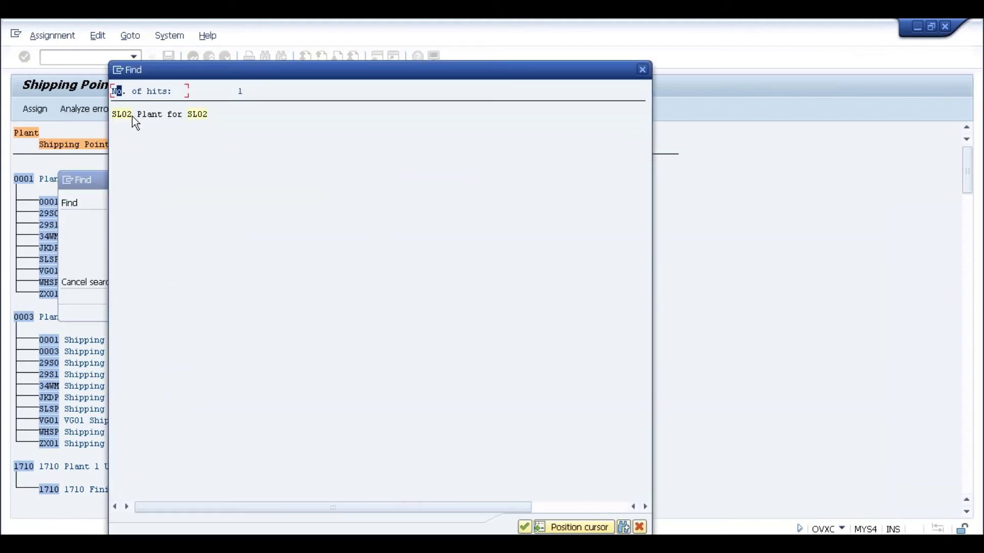
left_click(123, 115)
Assign shipping point SL02 to plant SL02, save under the customizing request, and go back
left_click(42, 111)
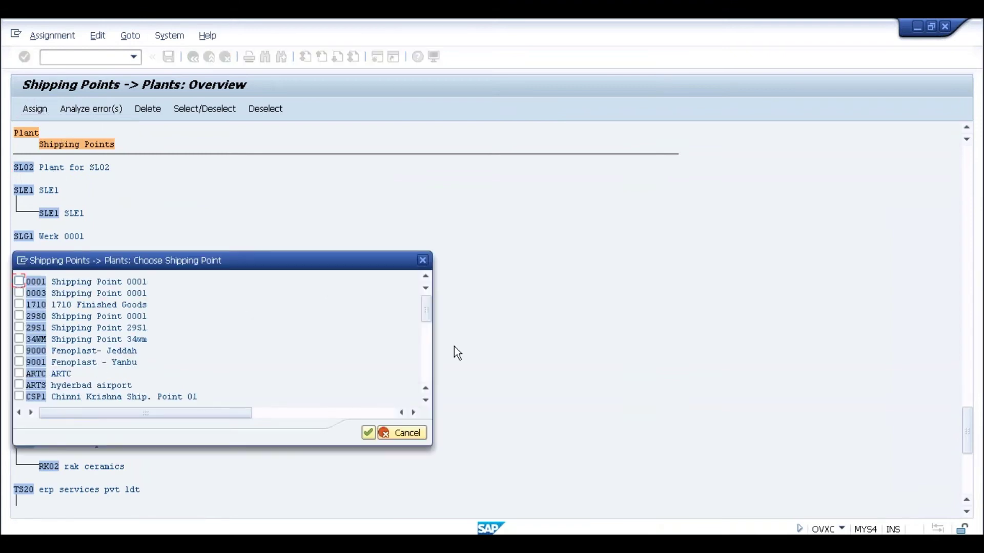
left_click(426, 359)
left_click(427, 370)
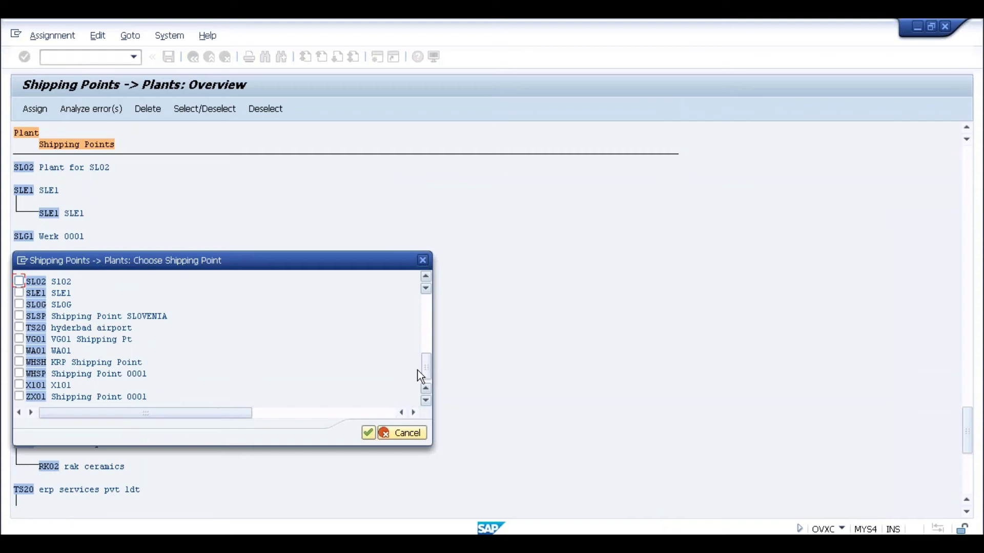
left_click(367, 433)
left_click(168, 61)
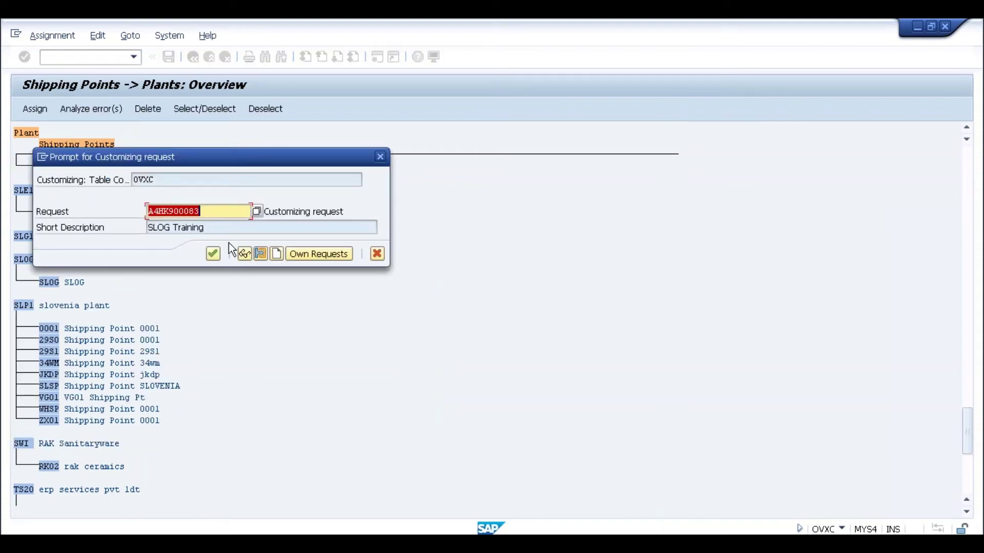
left_click(214, 256)
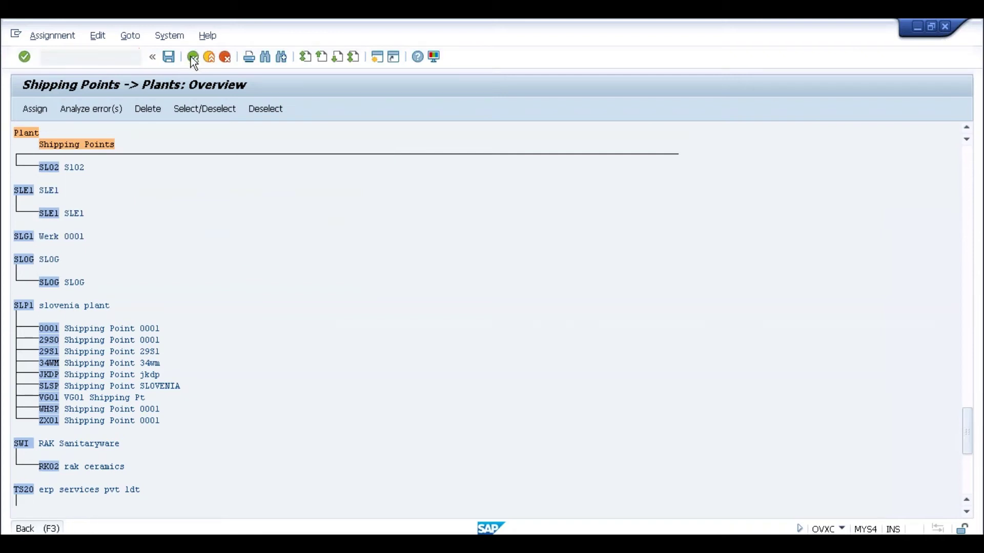
left_click(193, 57)
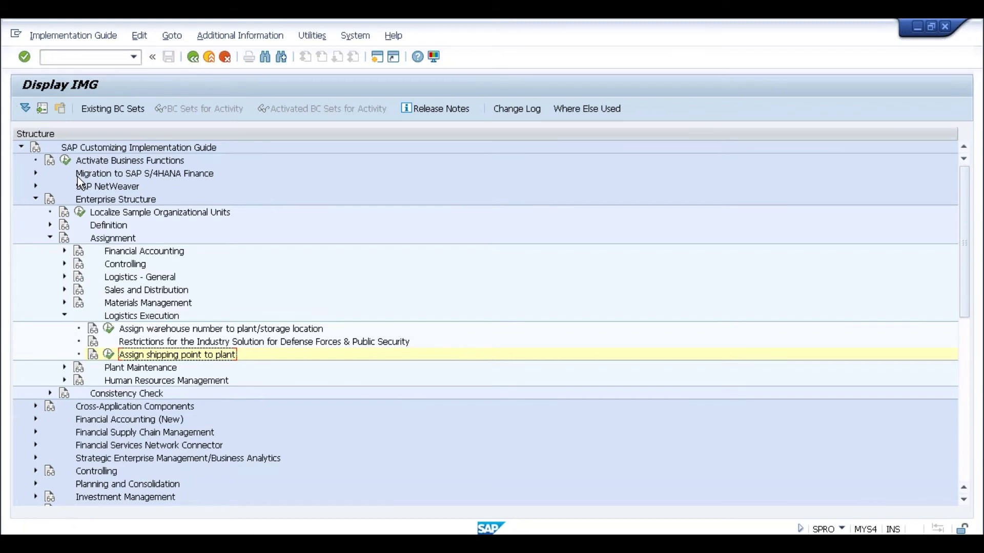
Navigate to Financial Accounting (New) > Global Parameters for Company Code > Enter Global Parameters
left_click(50, 239)
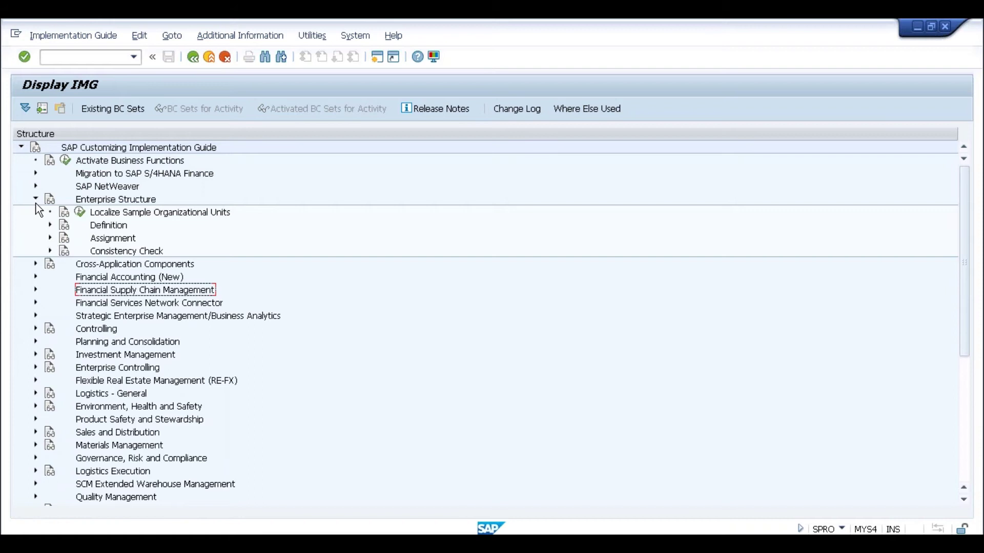
left_click(36, 201)
left_click(33, 228)
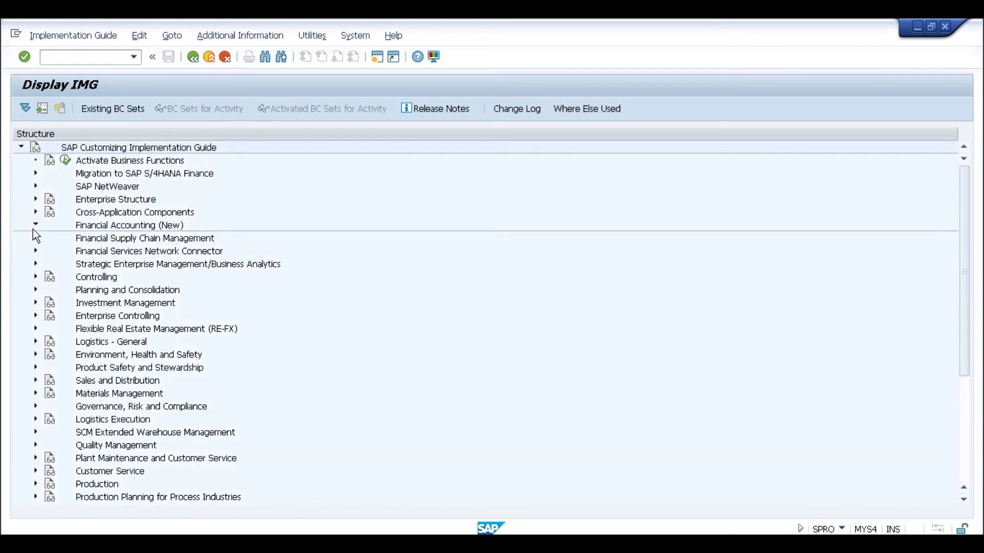
left_click(50, 238)
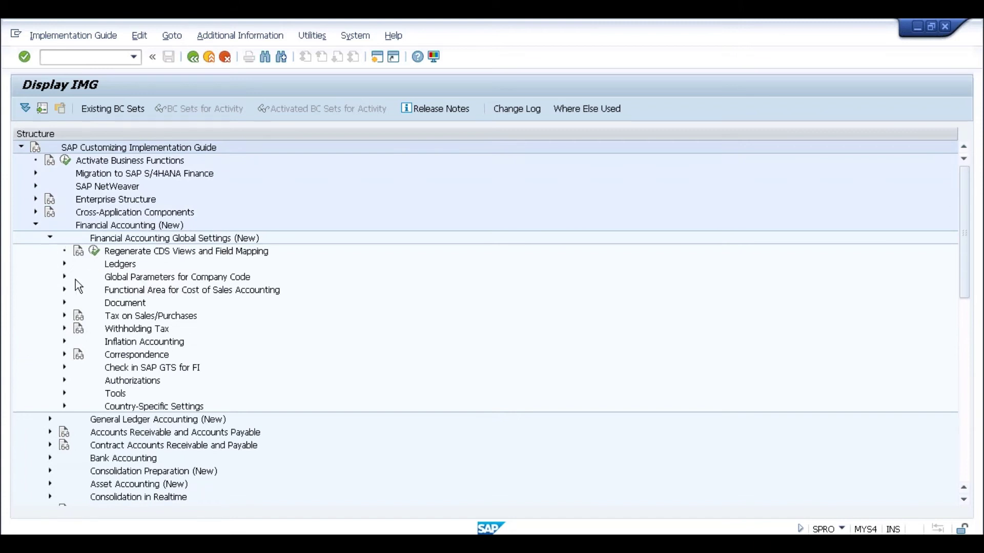
left_click(64, 277)
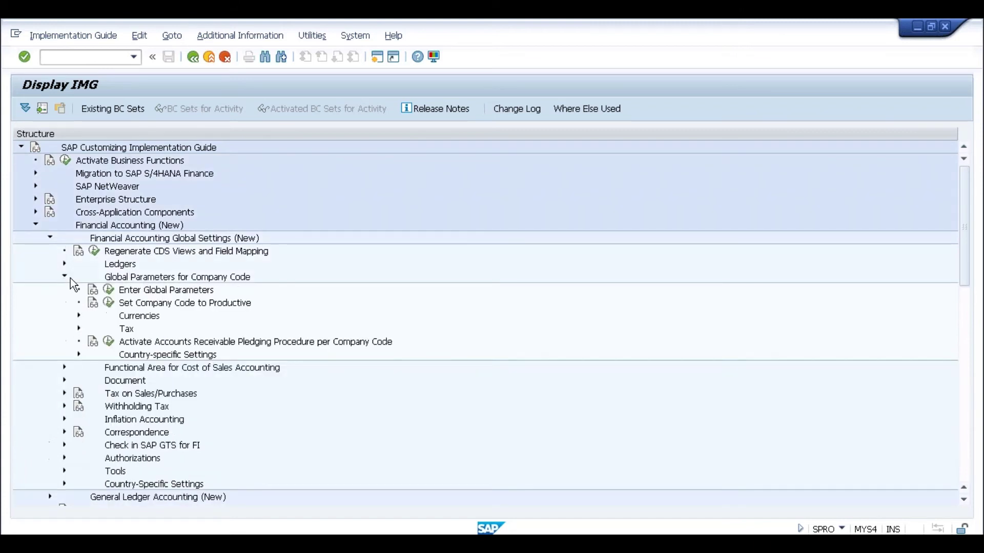
left_click(110, 291)
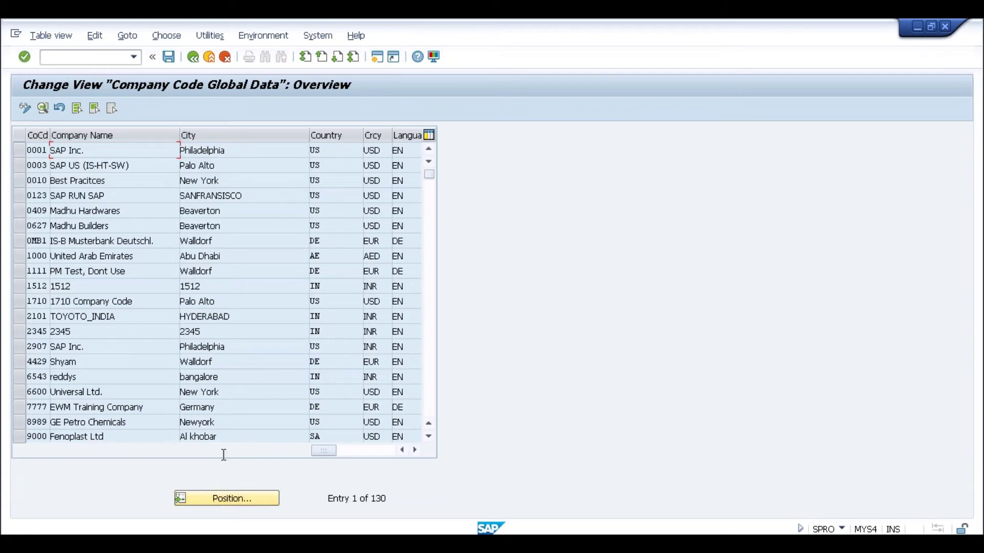
Position the list to company code SL02 and open its details
left_click(209, 495)
type("s10")
key("Return")
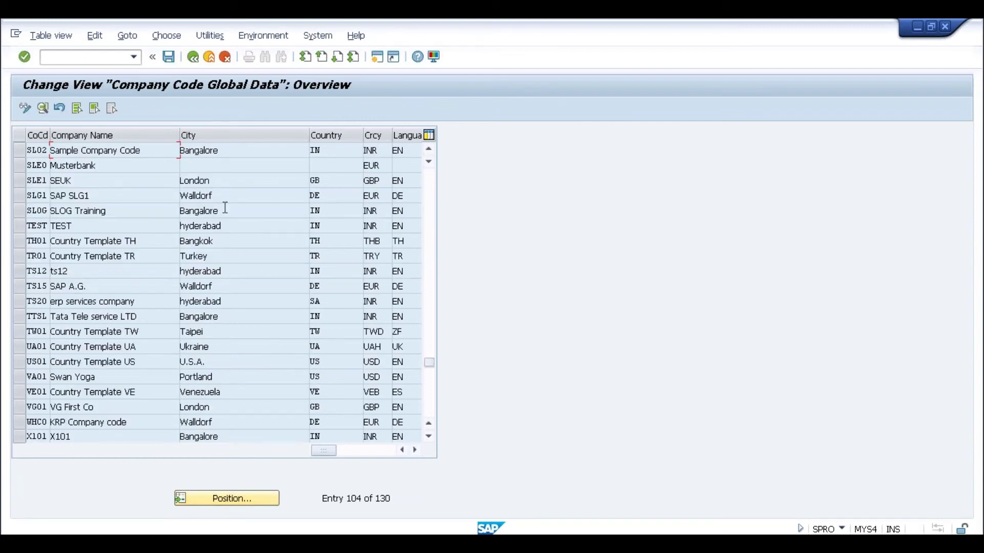
double_click(212, 150)
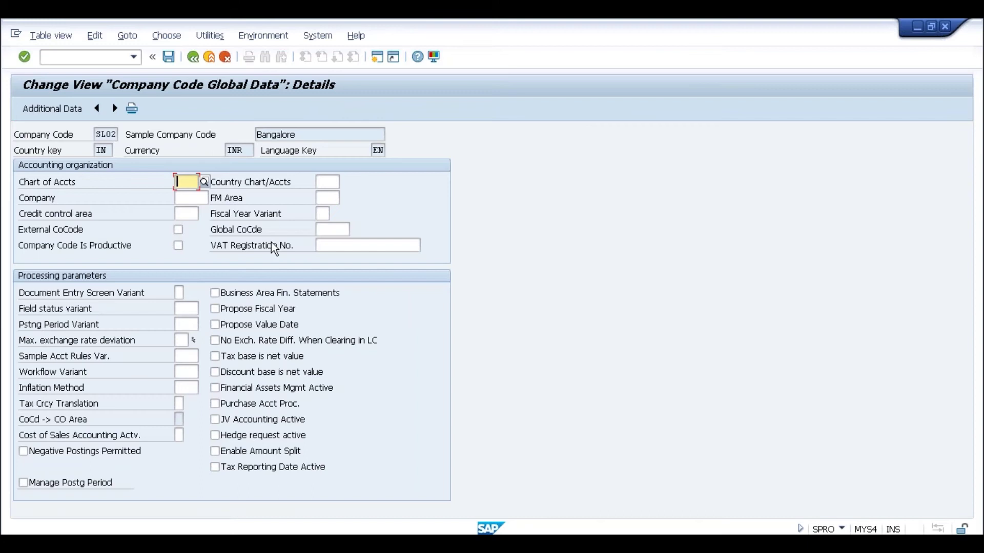
Enter chart of accounts INT, fiscal year variant V3, field status and posting period variants 0001
type("IN")
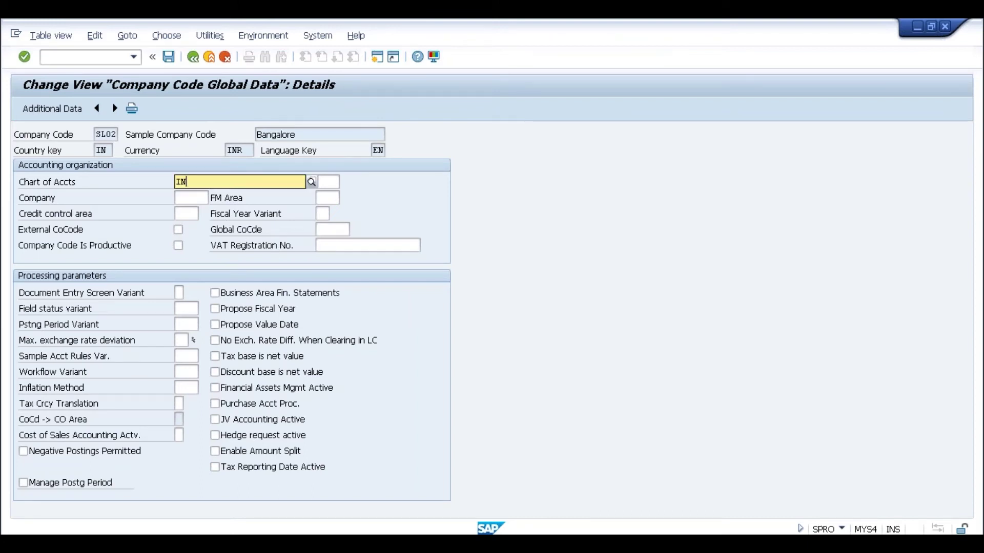
type("T")
left_click(188, 210)
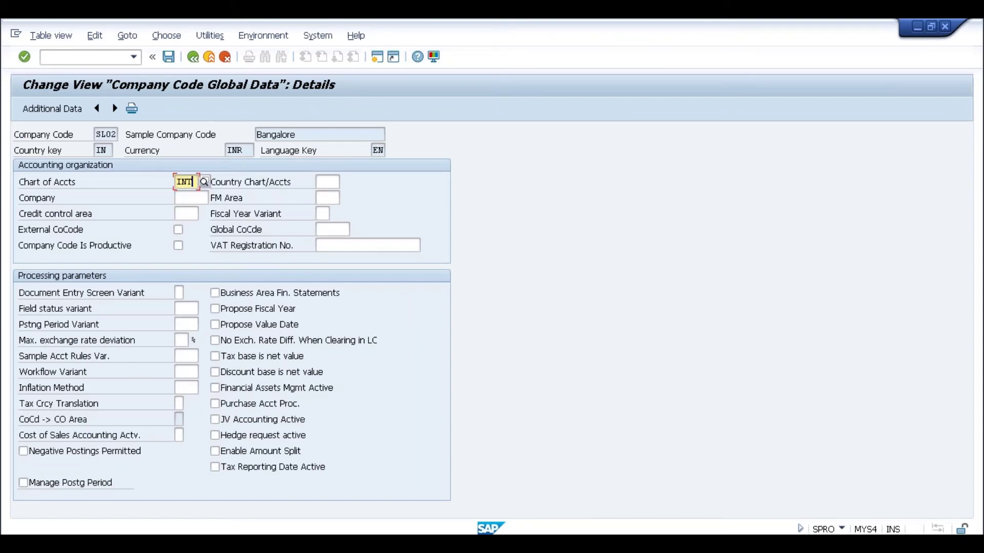
left_click(328, 214)
type("V3")
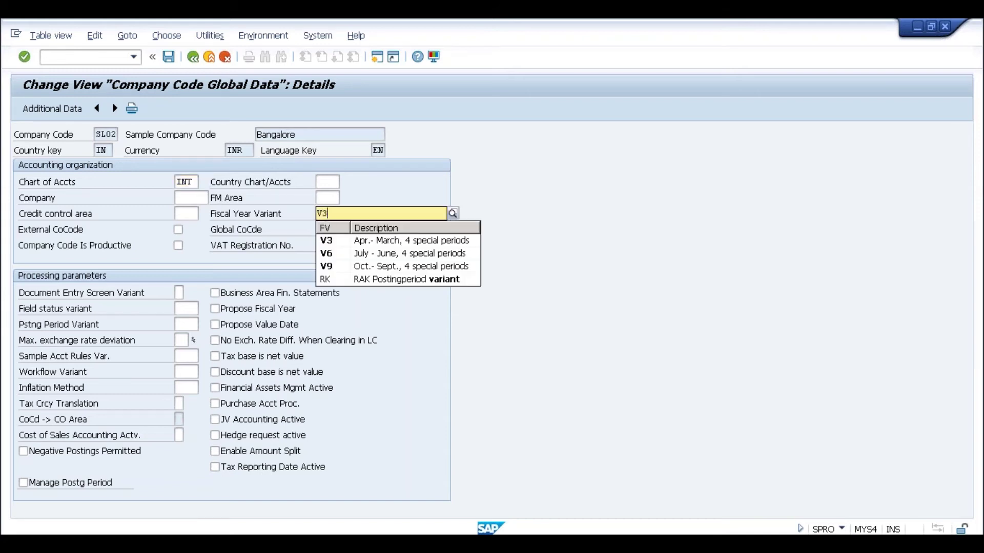
left_click(331, 241)
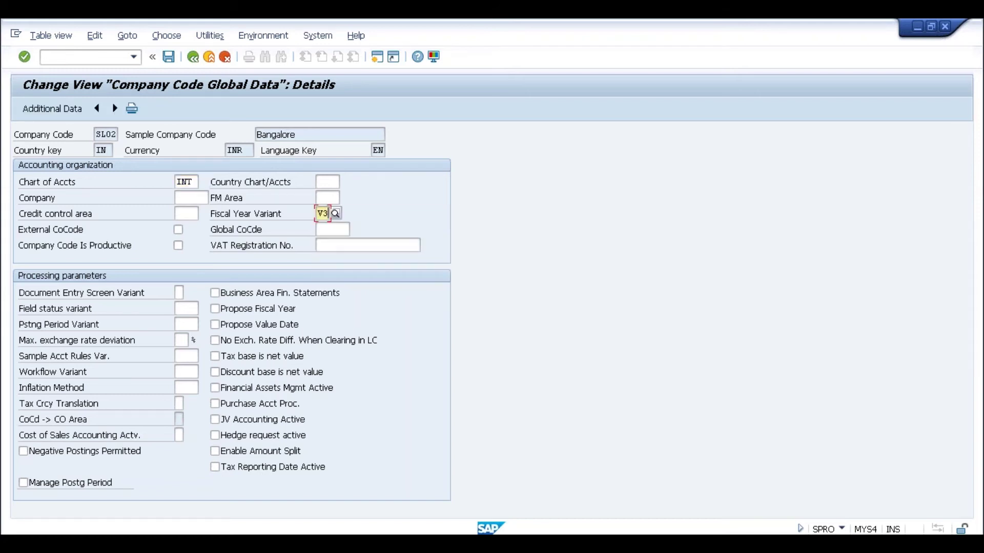
left_click(180, 309)
type("0001")
key("Tab")
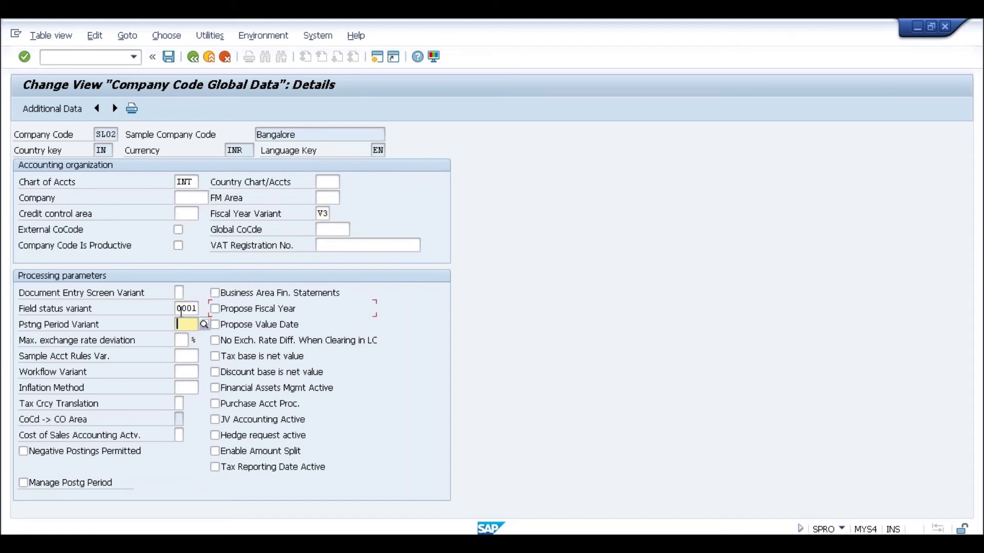
type("0001")
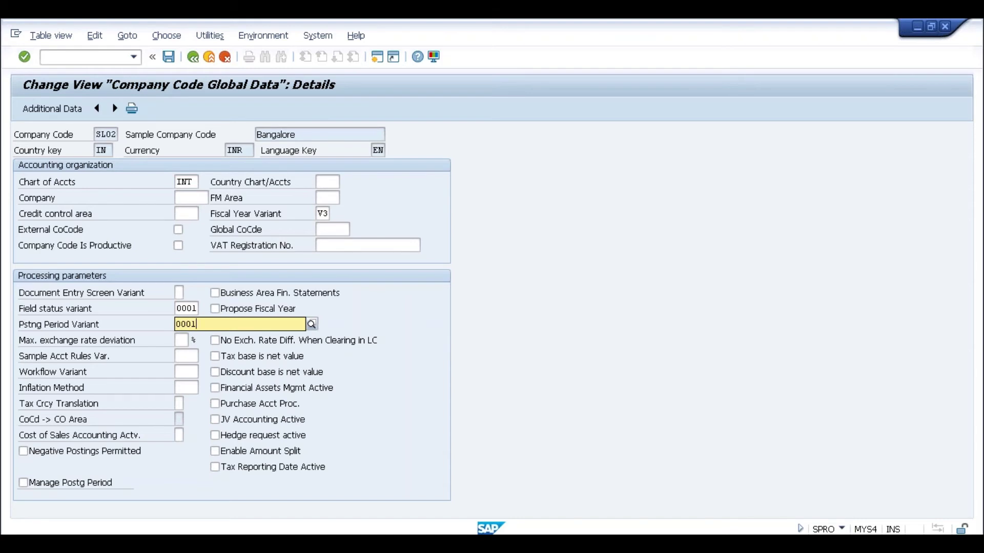
key("Return")
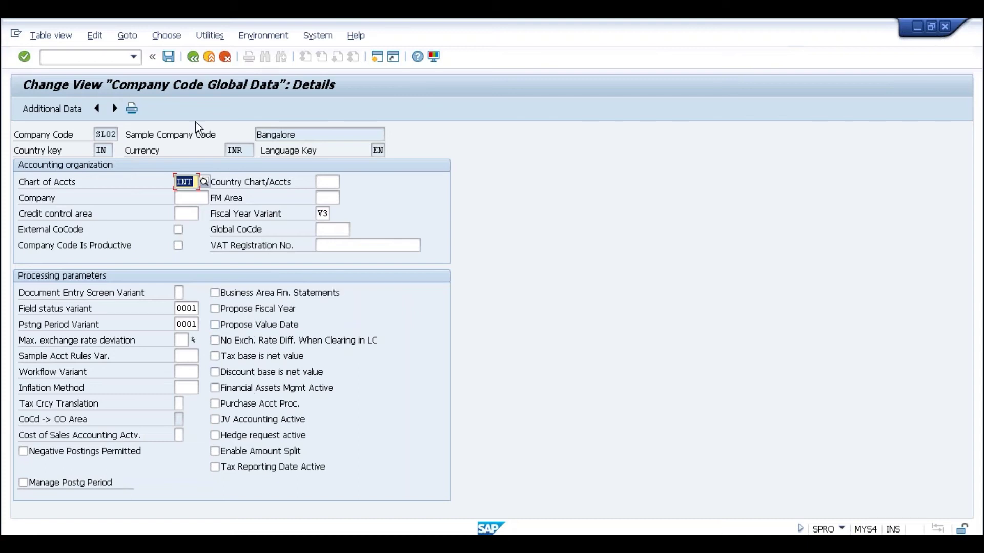
Save the company code settings under the customizing request and return to the IMG tree
left_click(170, 58)
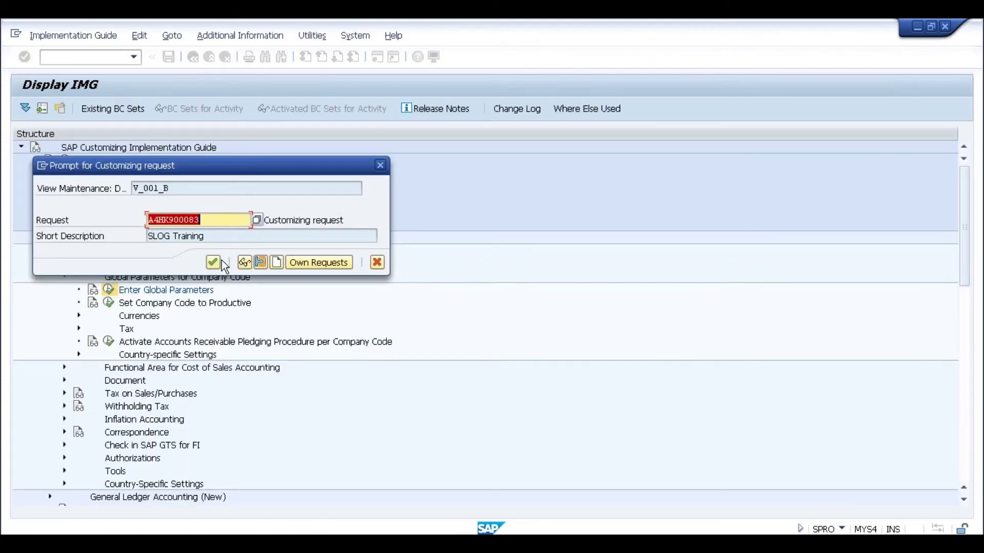
left_click(213, 262)
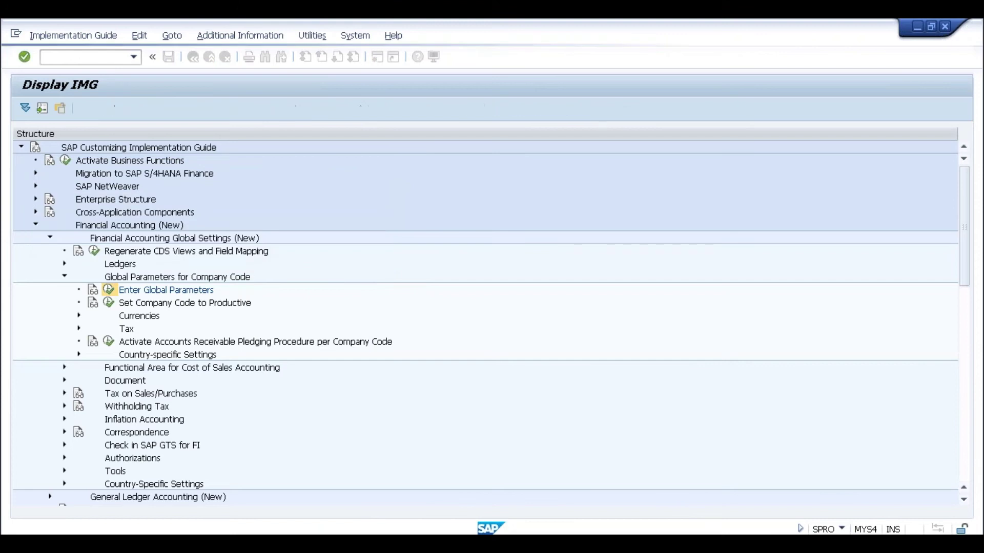
left_click(192, 58)
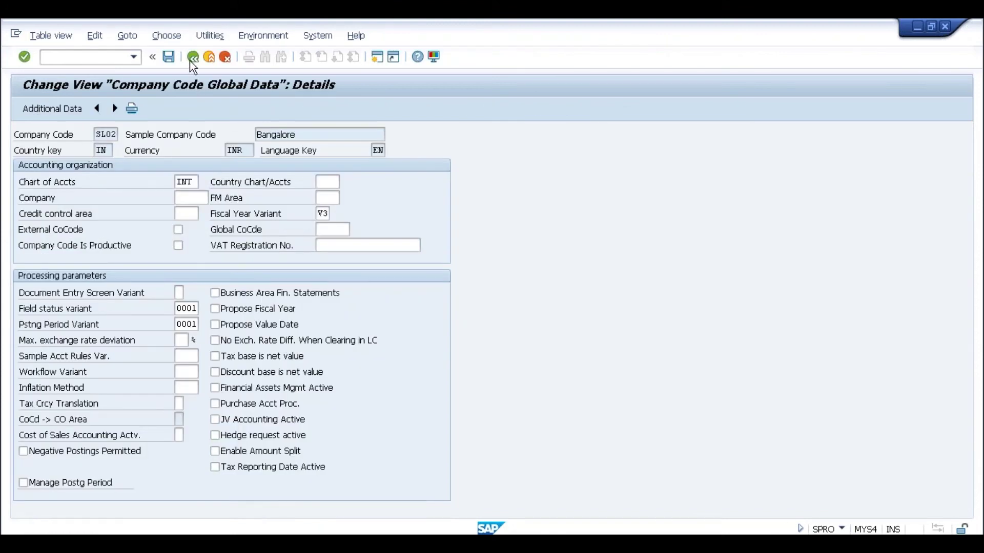
left_click(192, 58)
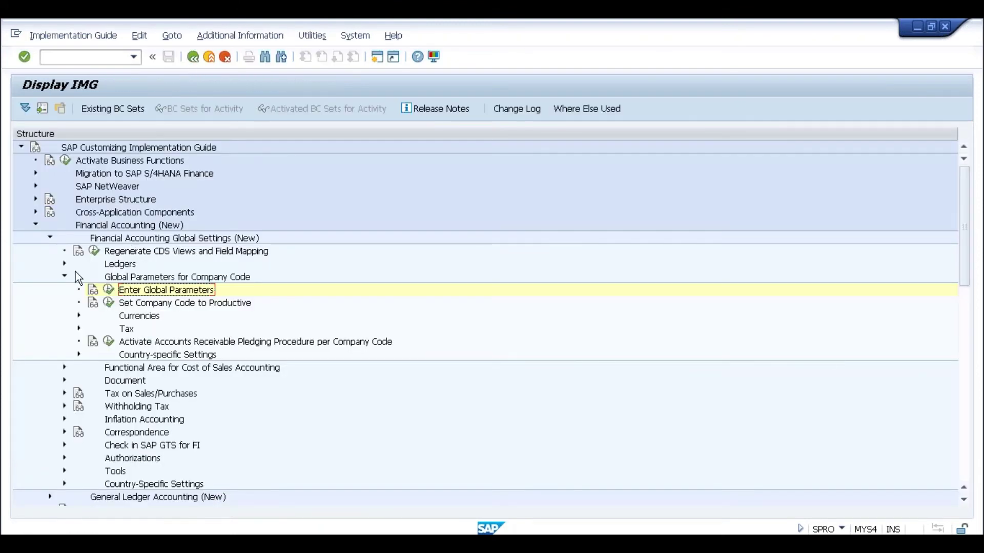
left_click(65, 276)
left_click(50, 237)
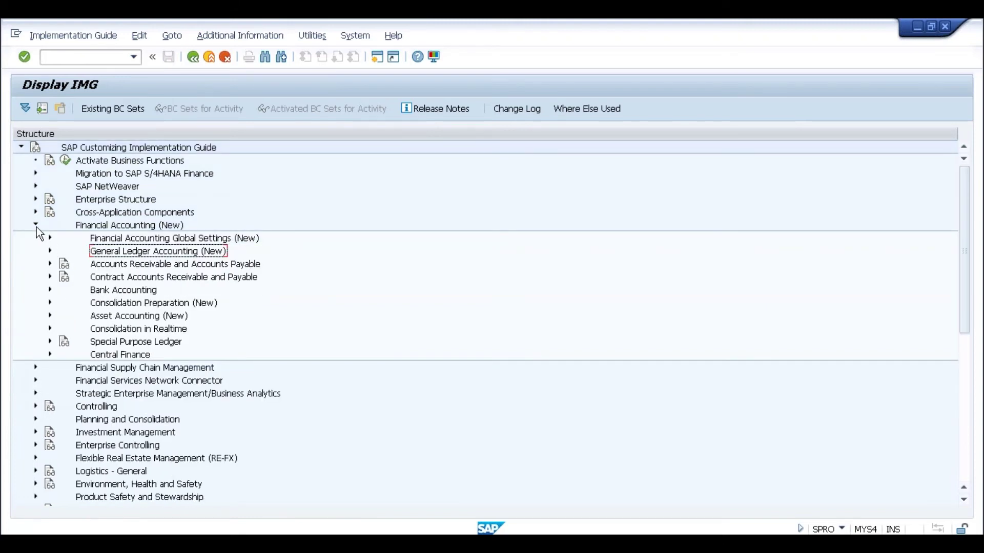
Expand Controlling > General Controlling > Organization and launch Maintain Controlling Area
left_click(36, 225)
left_click(35, 277)
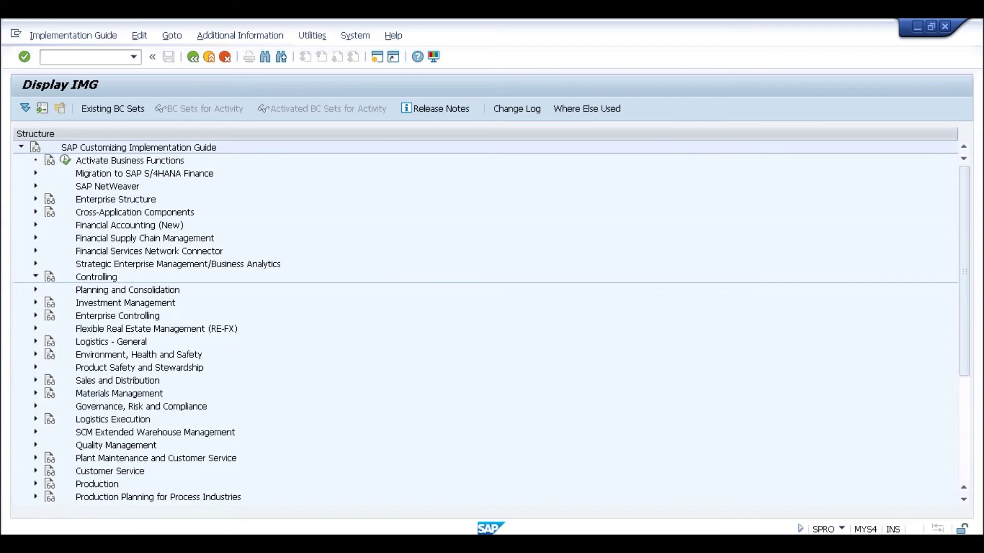
left_click(49, 290)
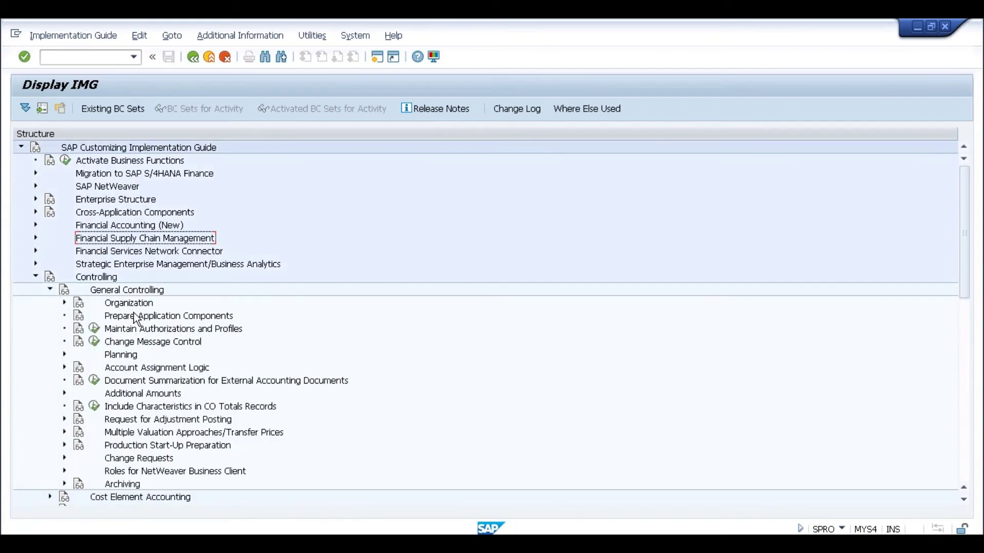
left_click(64, 304)
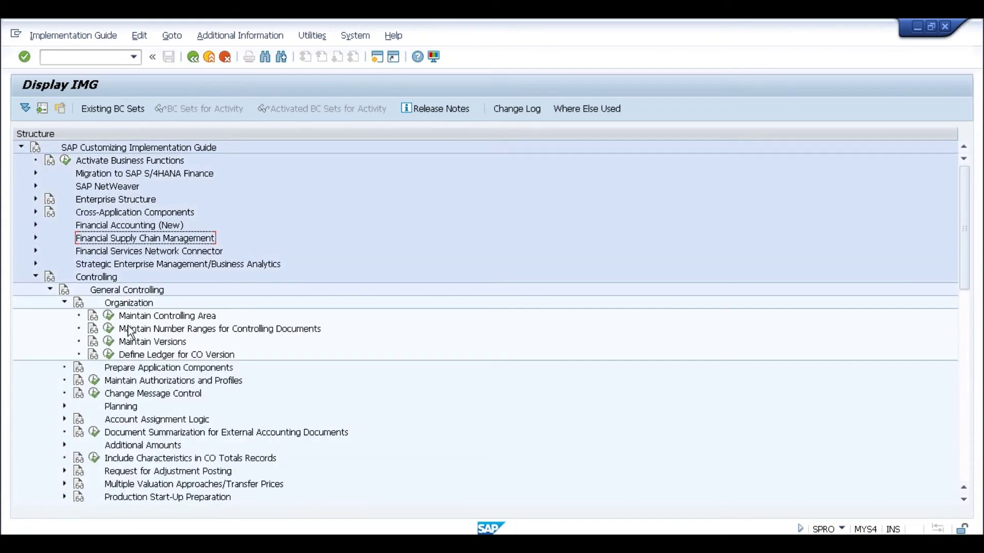
left_click(109, 315)
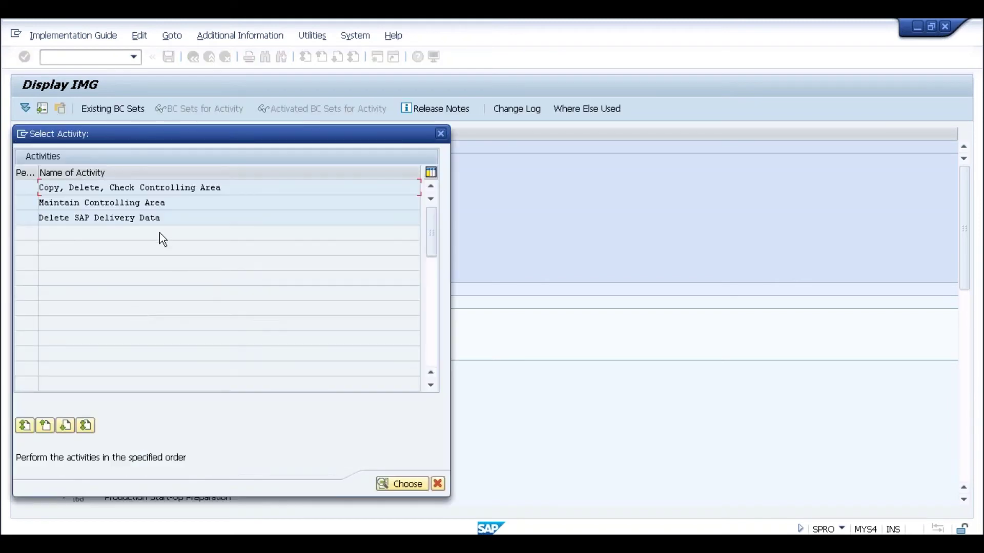
Create controlling area SL02 named SL02, same as company code, using company code currency
double_click(148, 206)
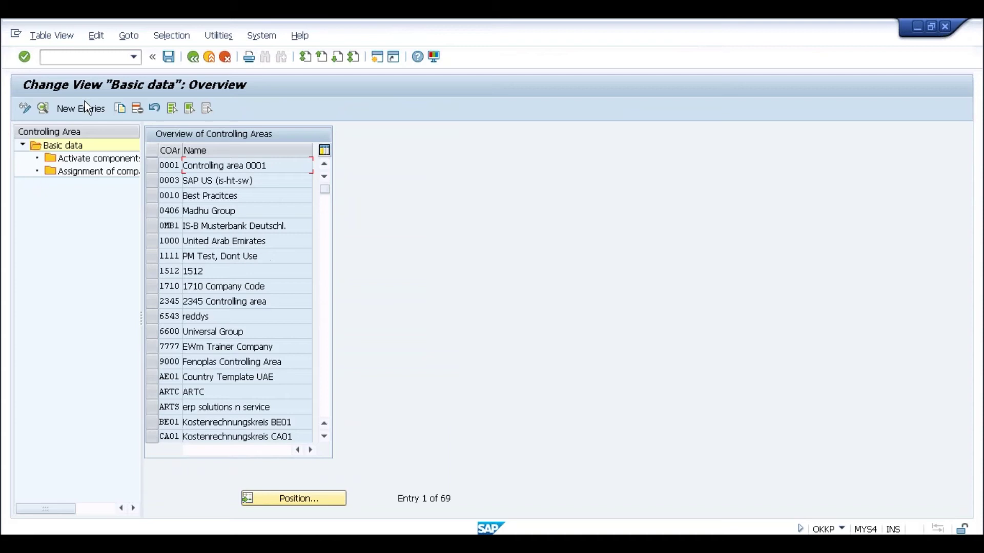
left_click(81, 108)
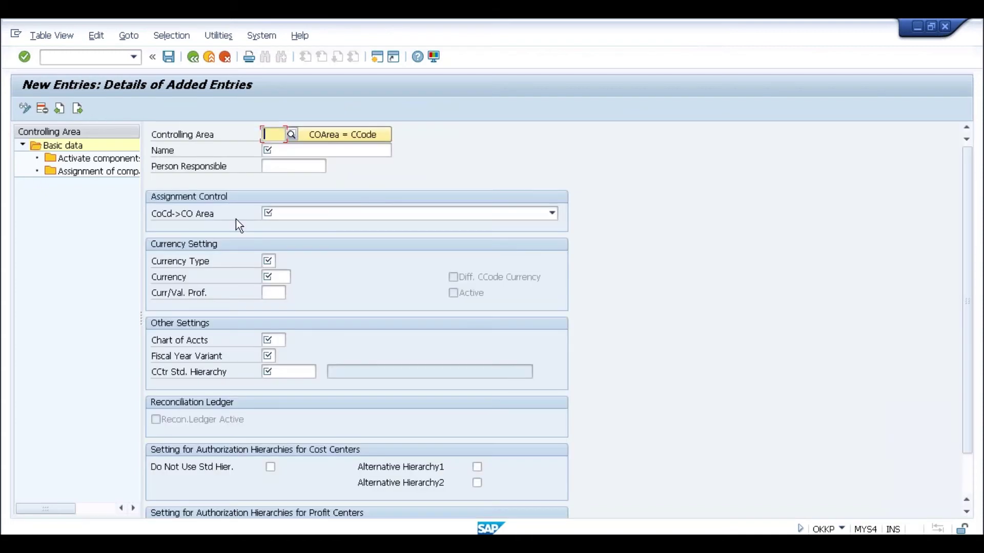
type("S102")
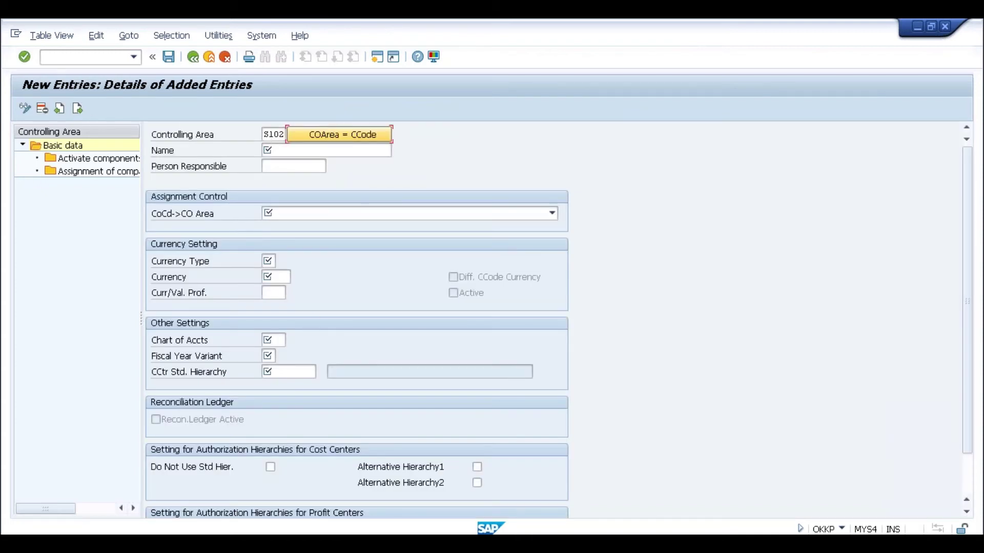
left_click(264, 150)
type("SL02")
key("Tab")
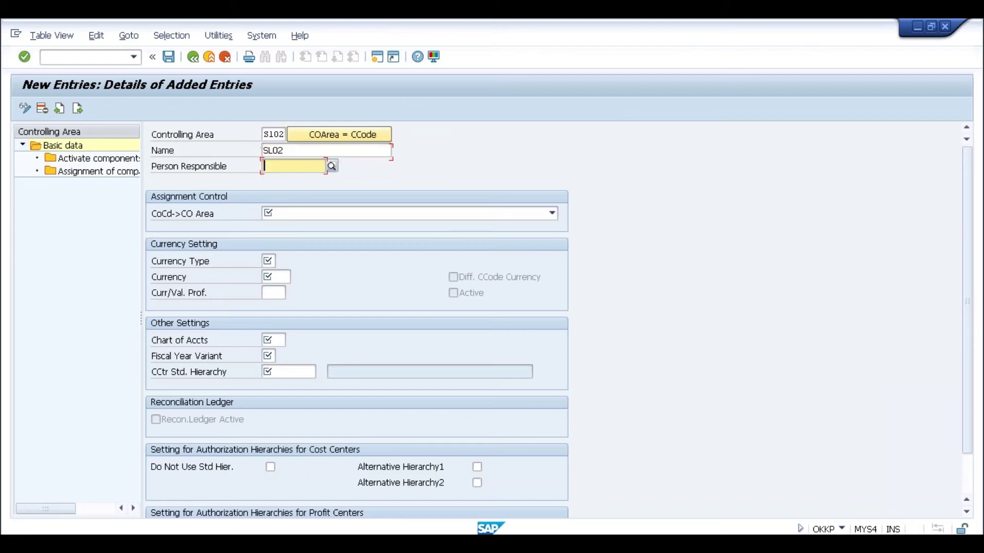
left_click(310, 214)
left_click(321, 214)
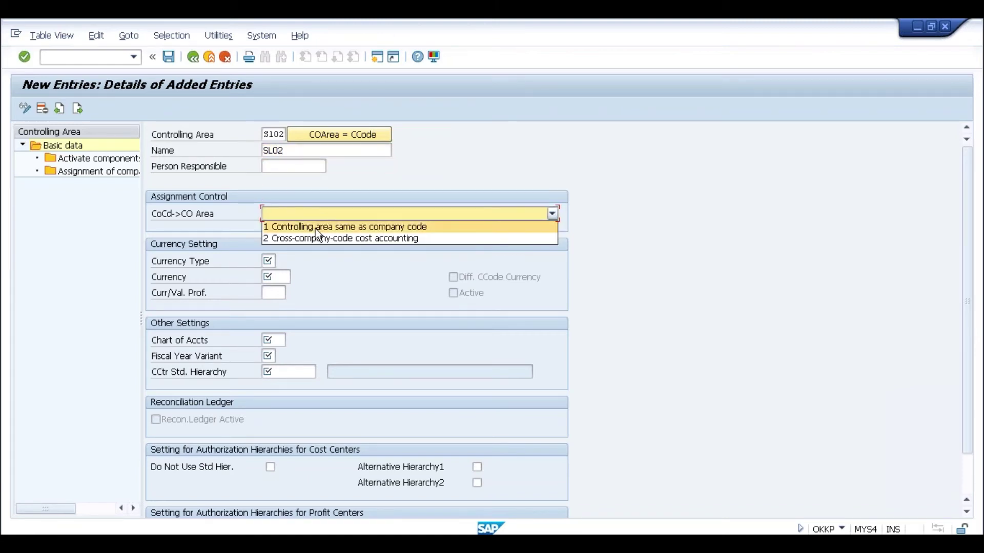
left_click(315, 227)
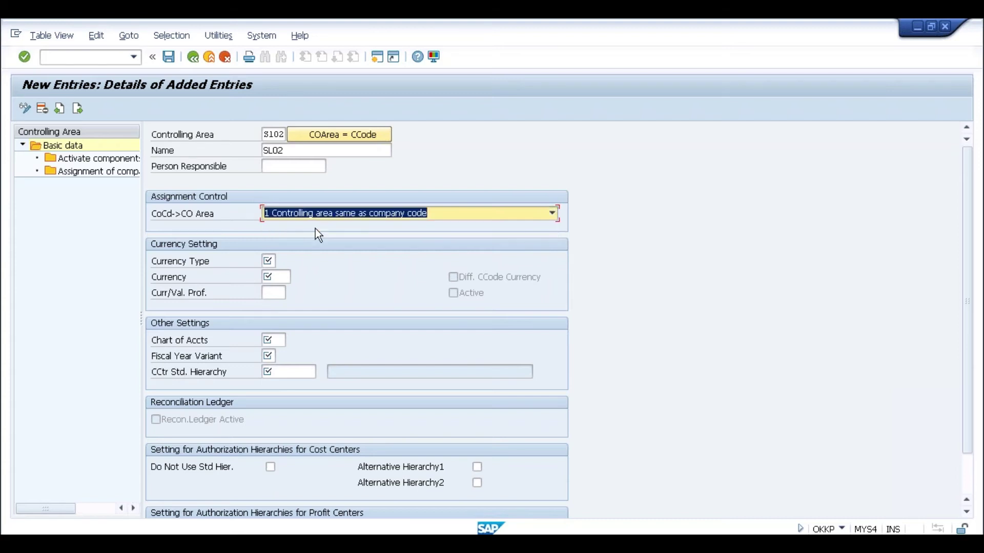
left_click(269, 262)
key("F4")
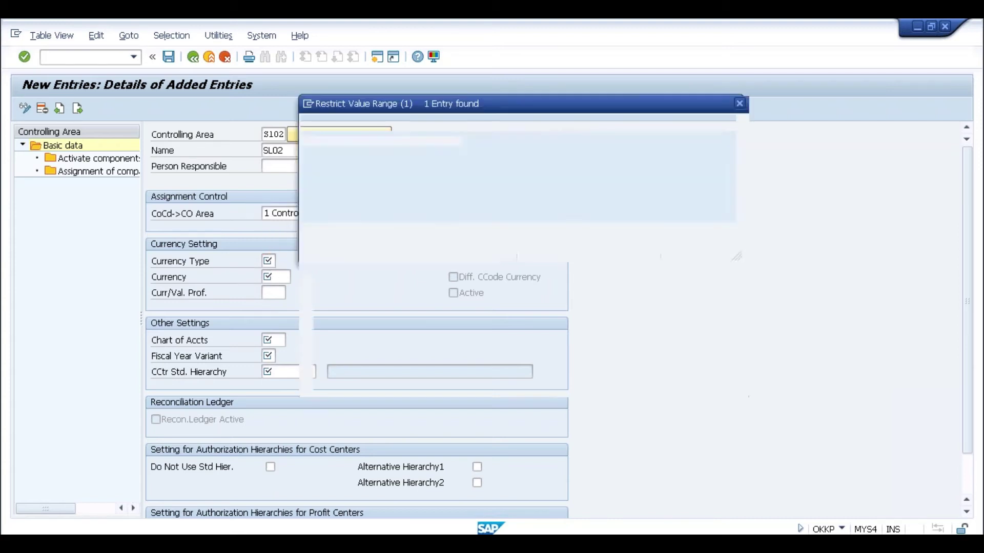
double_click(331, 186)
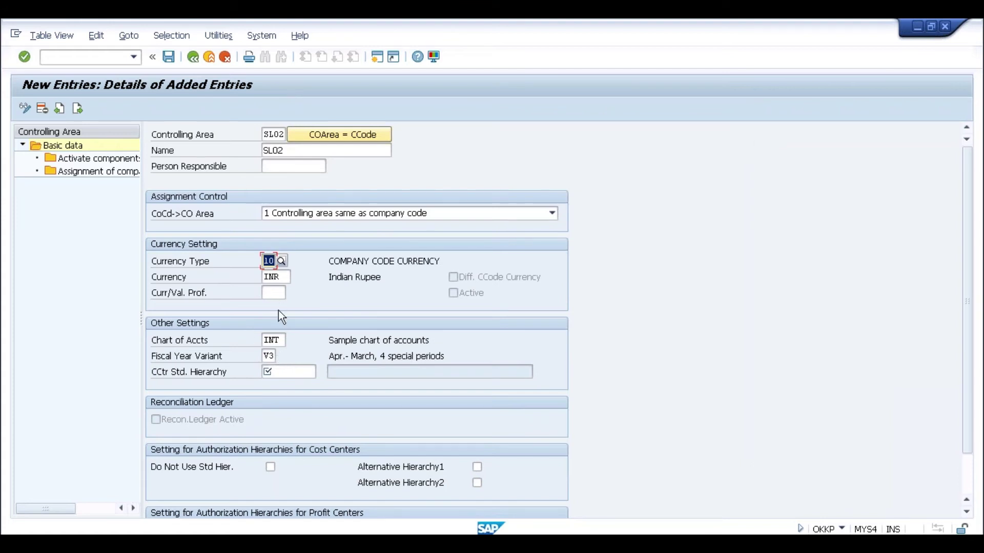
Set and create standard cost center hierarchy SL02, then save under the customizing request
left_click(281, 376)
type("S103")
key("Return")
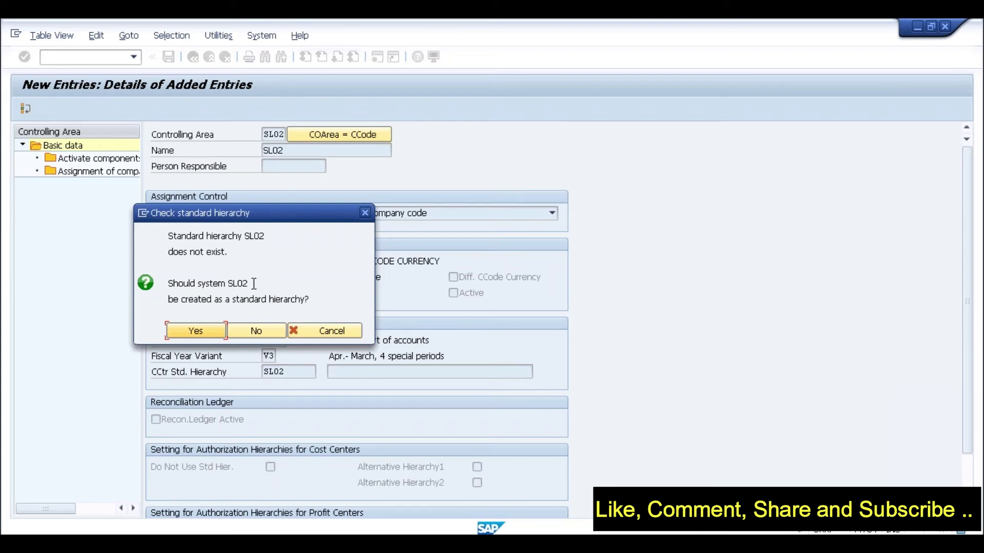
left_click(195, 331)
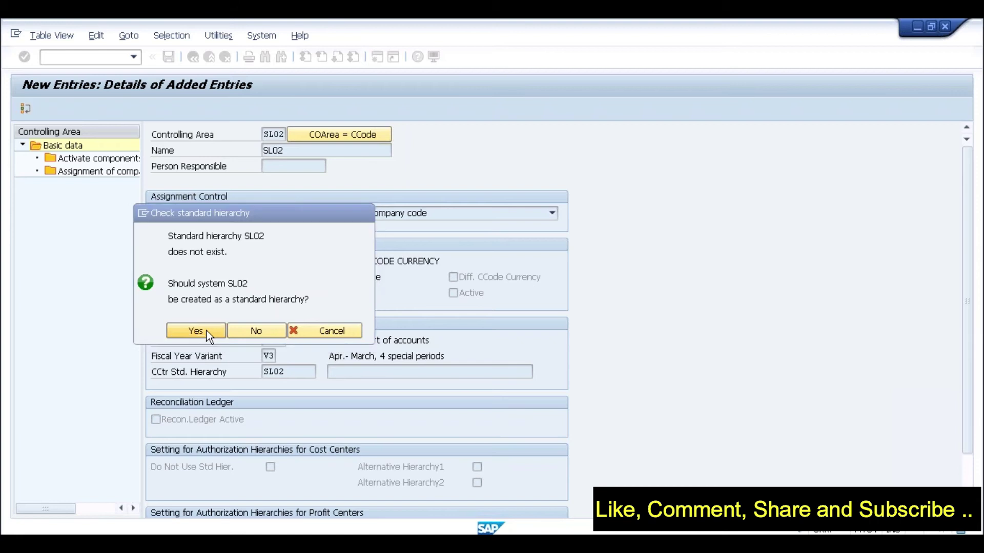
left_click(168, 57)
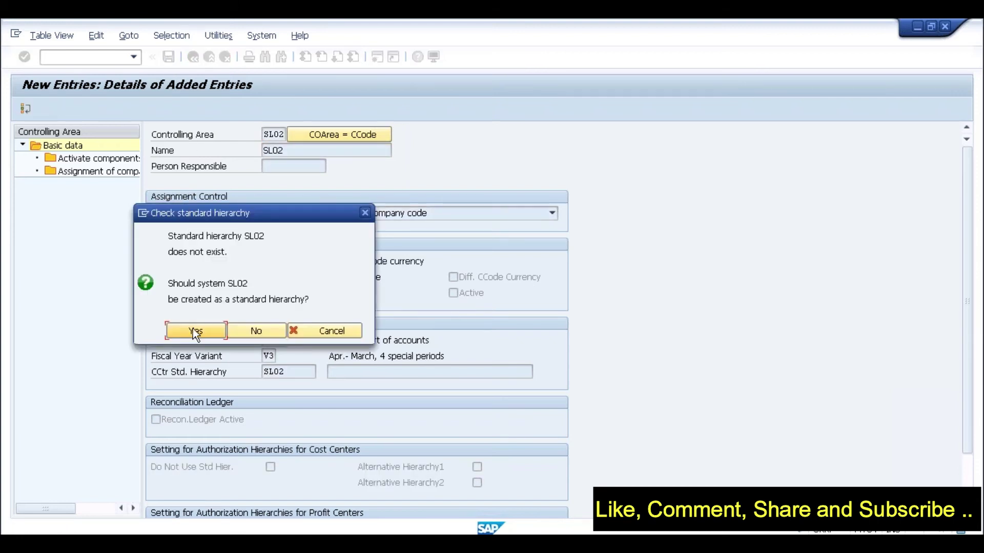
left_click(193, 330)
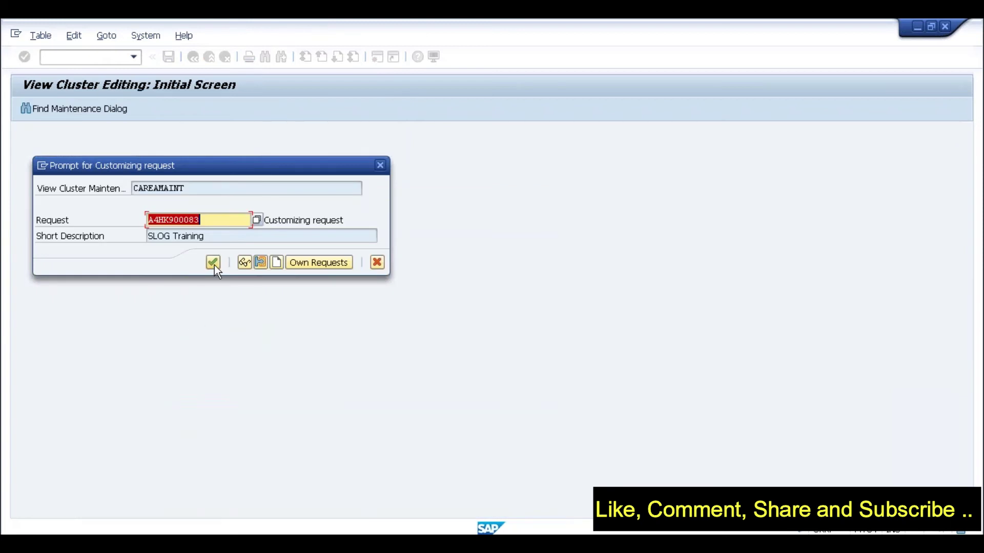
left_click(214, 265)
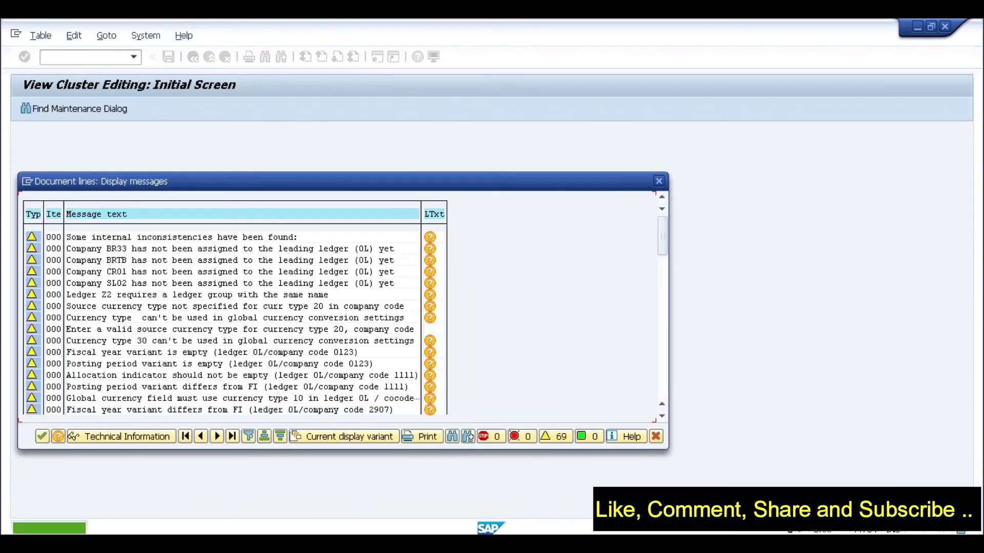
Add company code SL02 to controlling area SL02's company code assignments and save
left_click(42, 440)
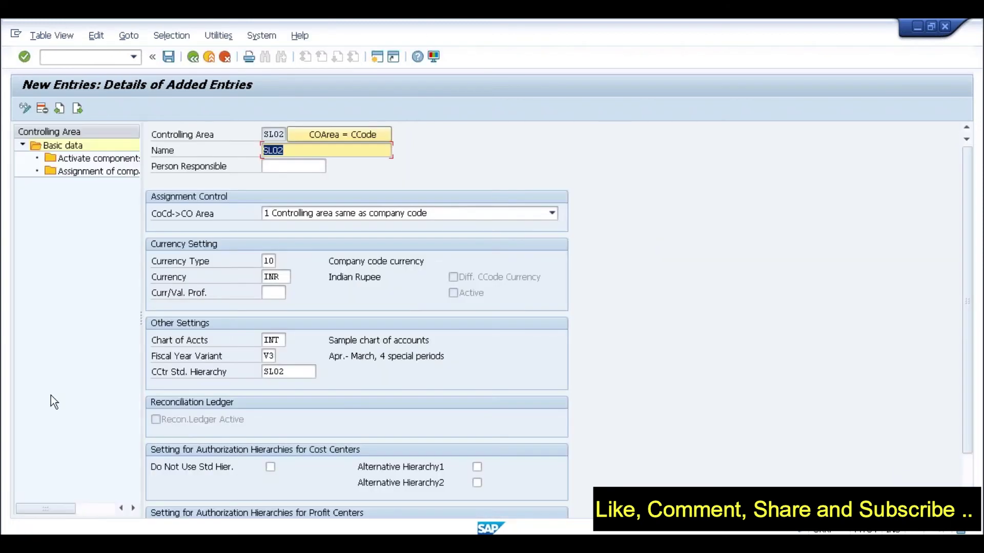
double_click(100, 171)
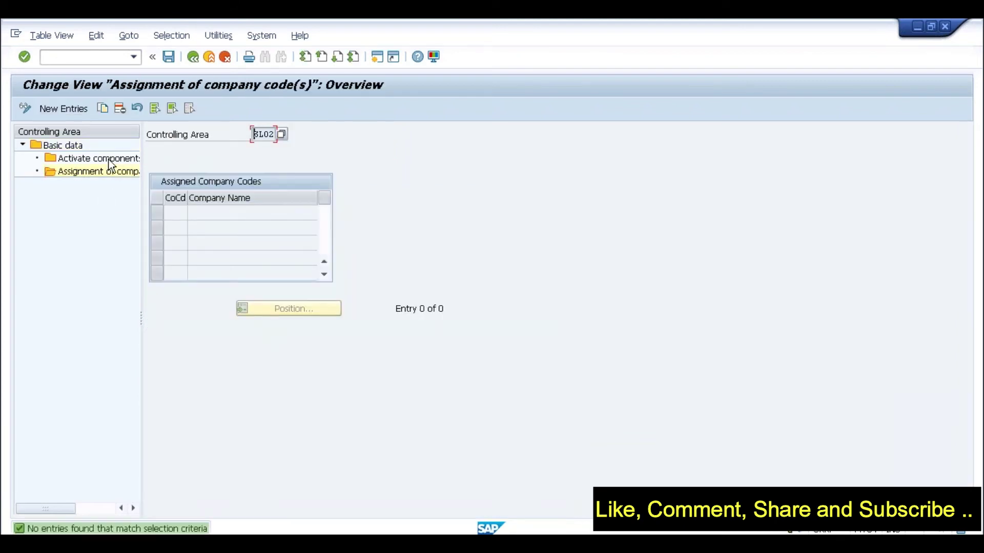
left_click(62, 108)
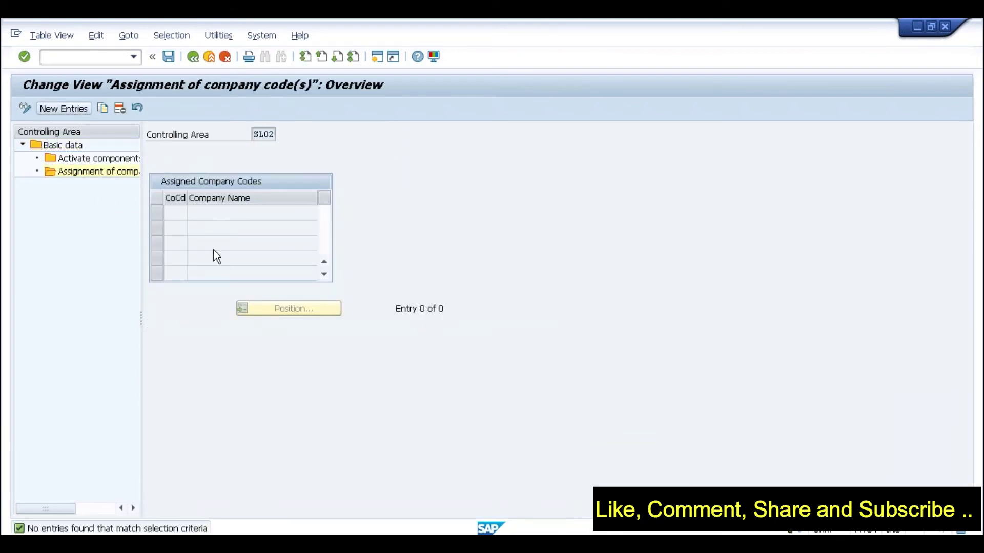
type("sl02")
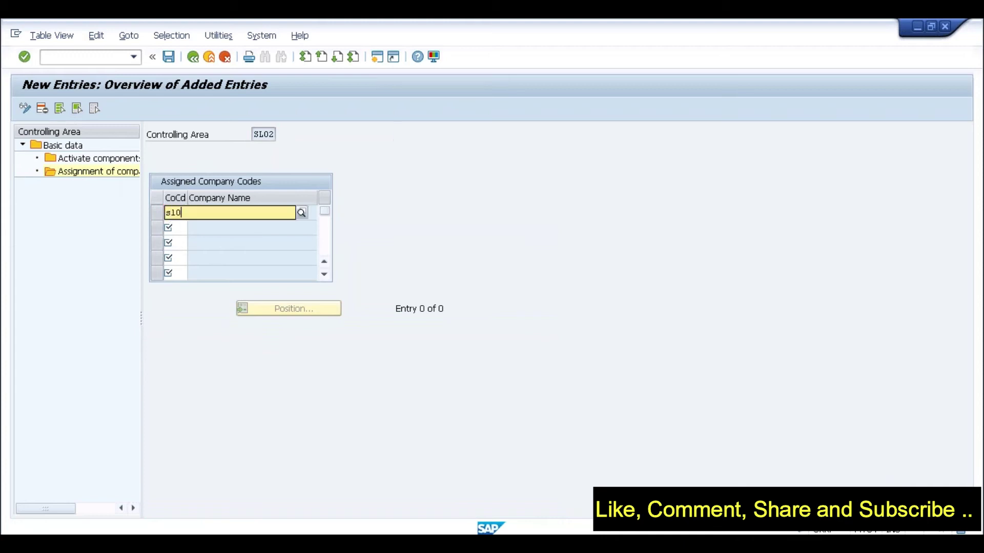
key("Return")
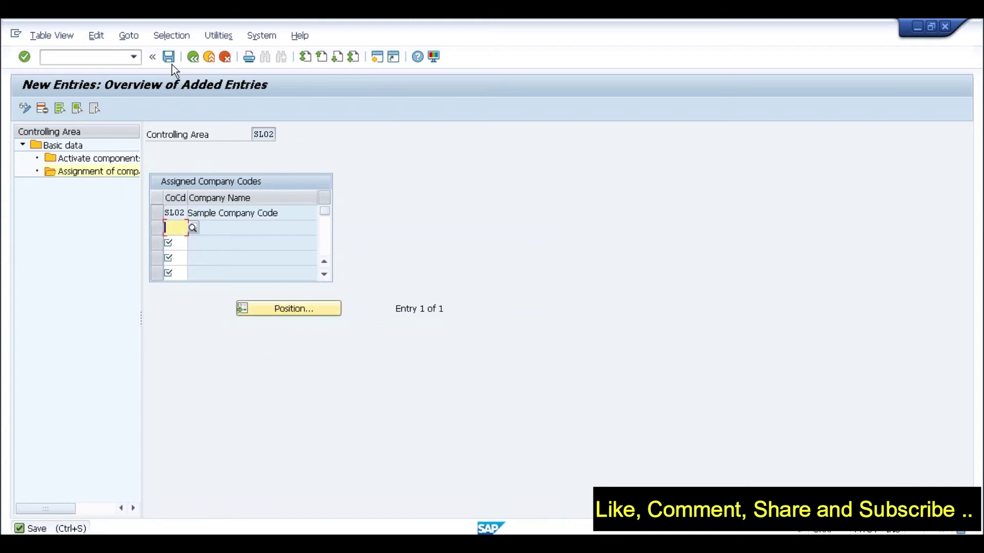
left_click(169, 57)
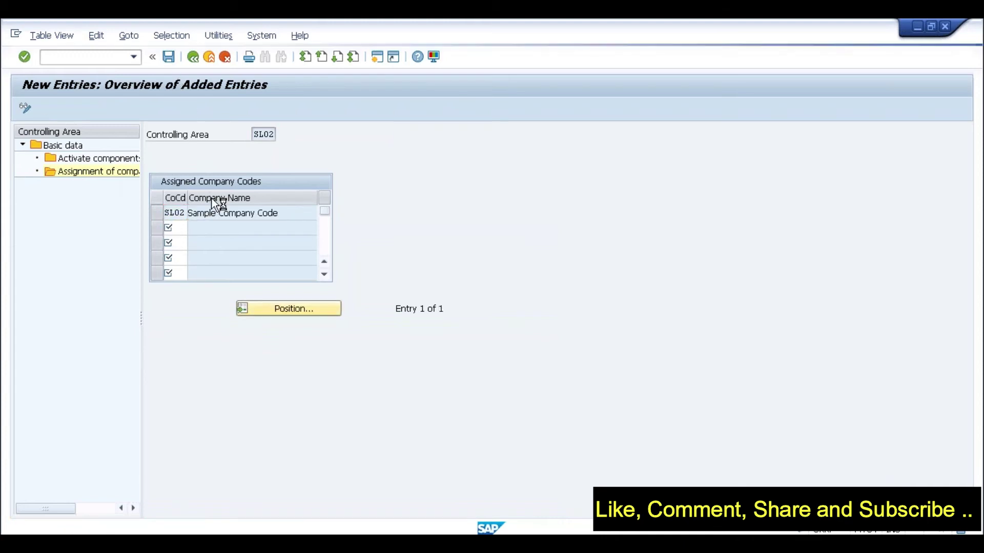
left_click(43, 435)
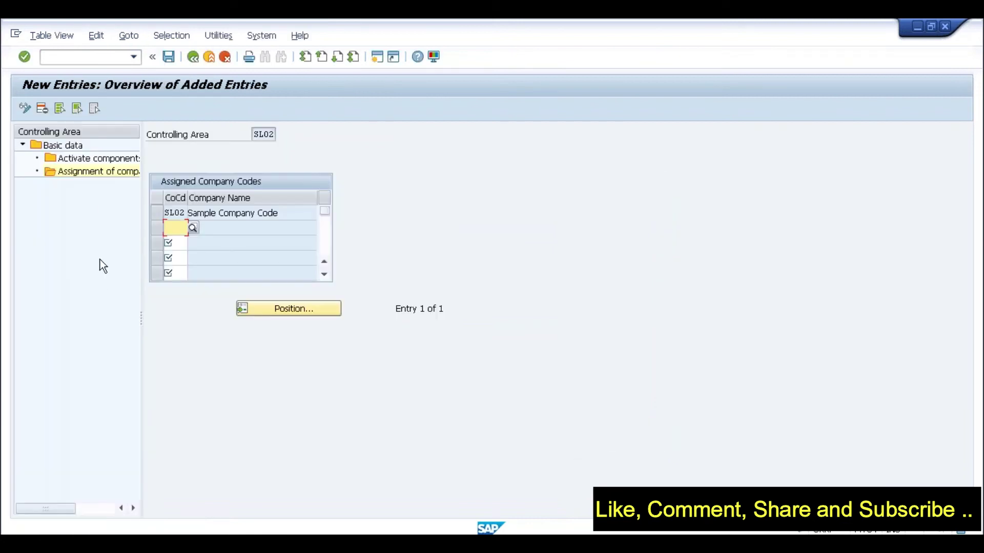
Add fiscal year 2017 activation with Cost Centers set to Component active
double_click(104, 157)
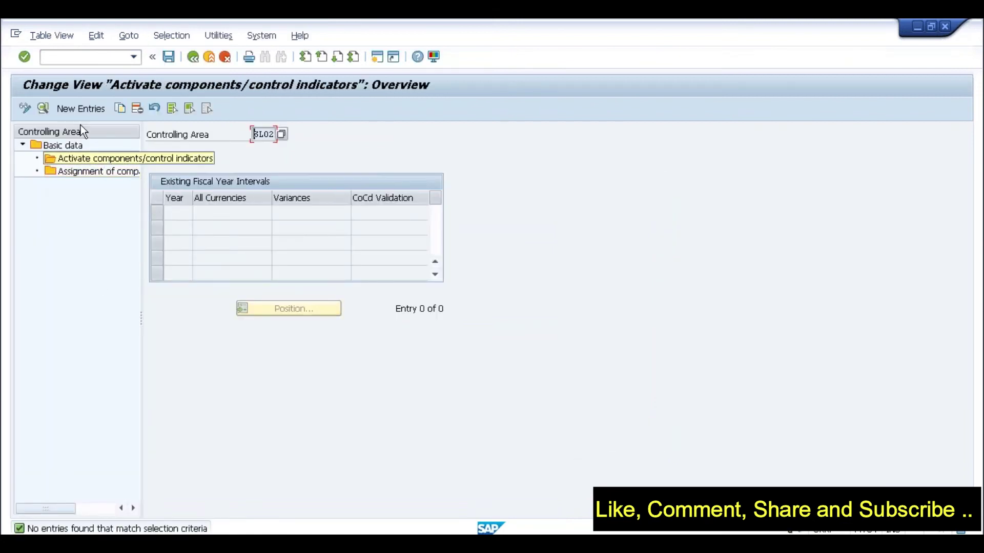
left_click(79, 110)
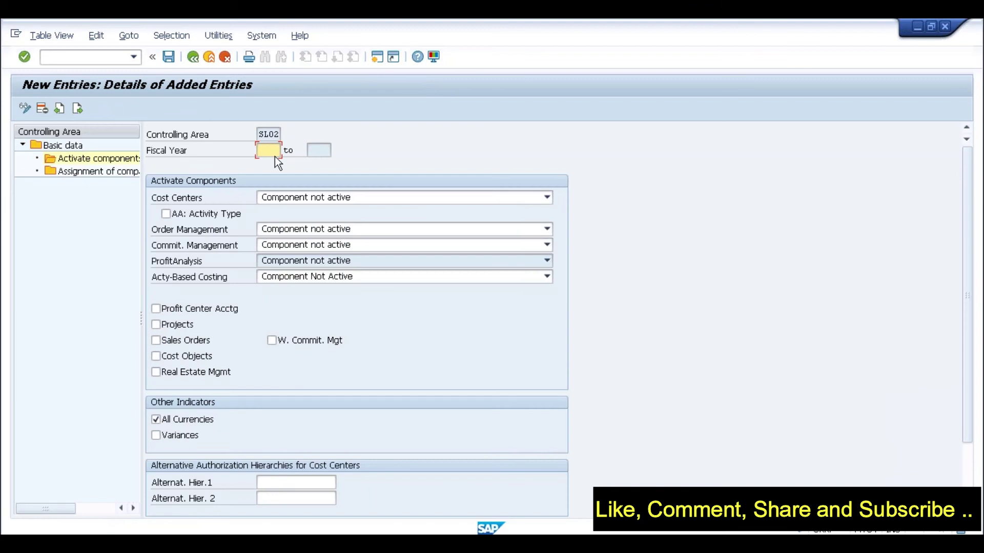
type("2017")
key("Return")
left_click(386, 195)
left_click(353, 210)
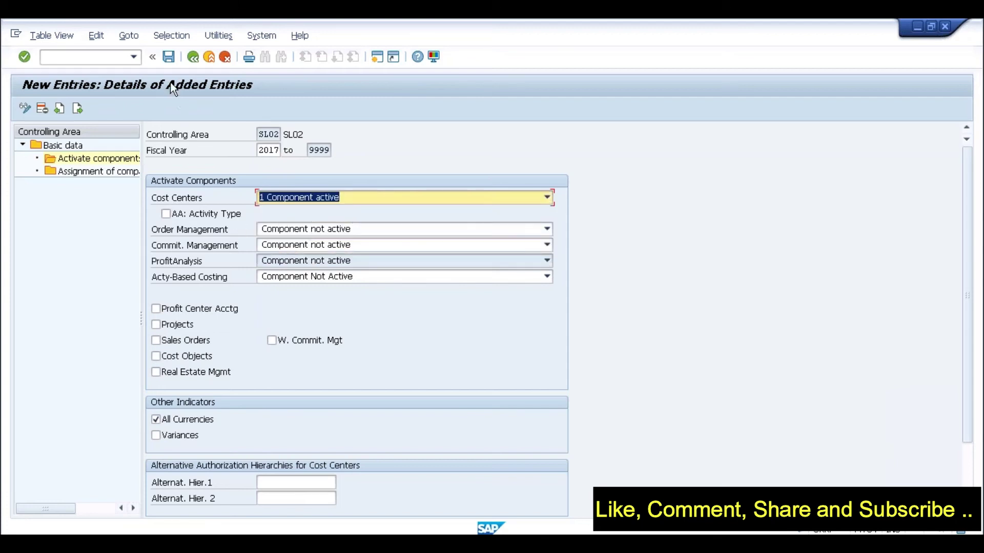
Save the activation, acknowledge the transport notice and warnings, and return to the activity list
left_click(168, 58)
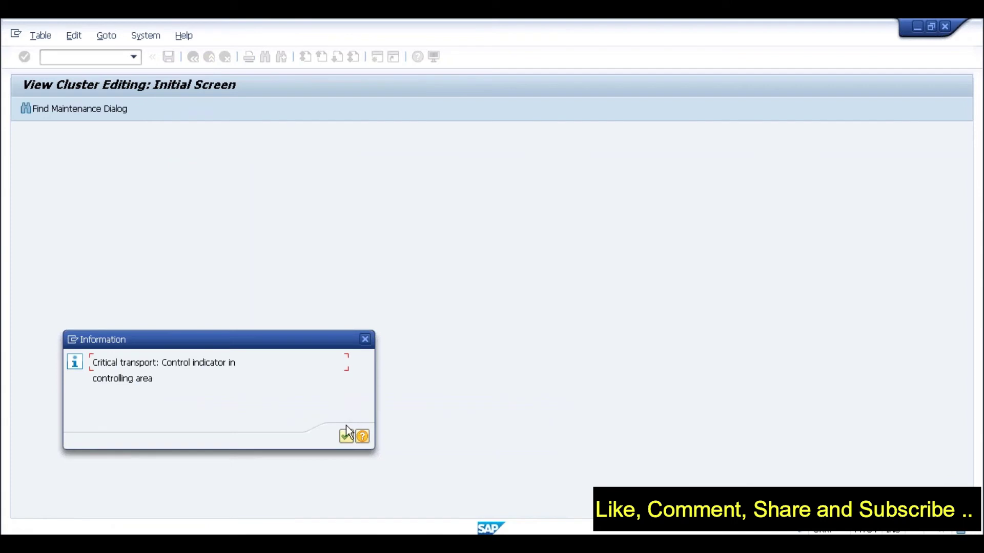
left_click(346, 435)
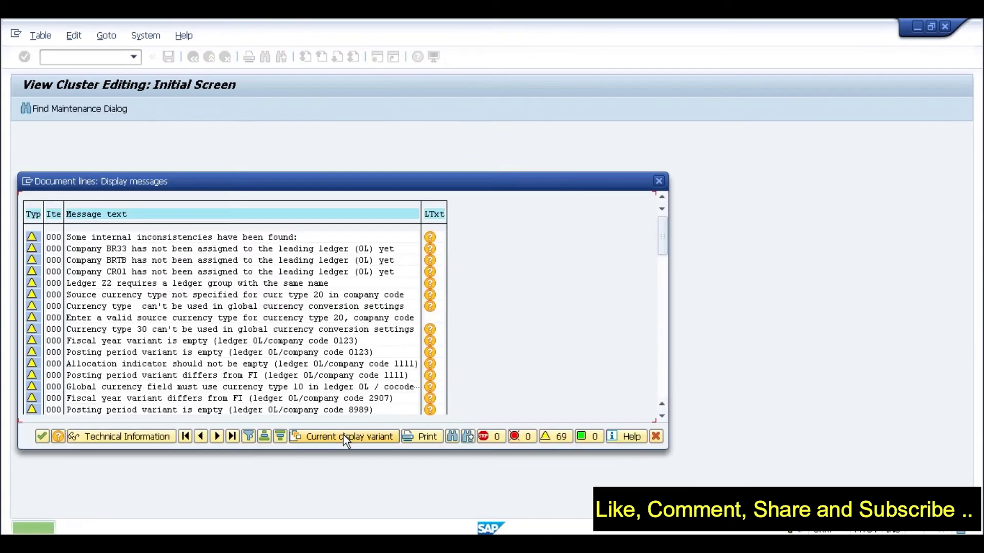
left_click(41, 436)
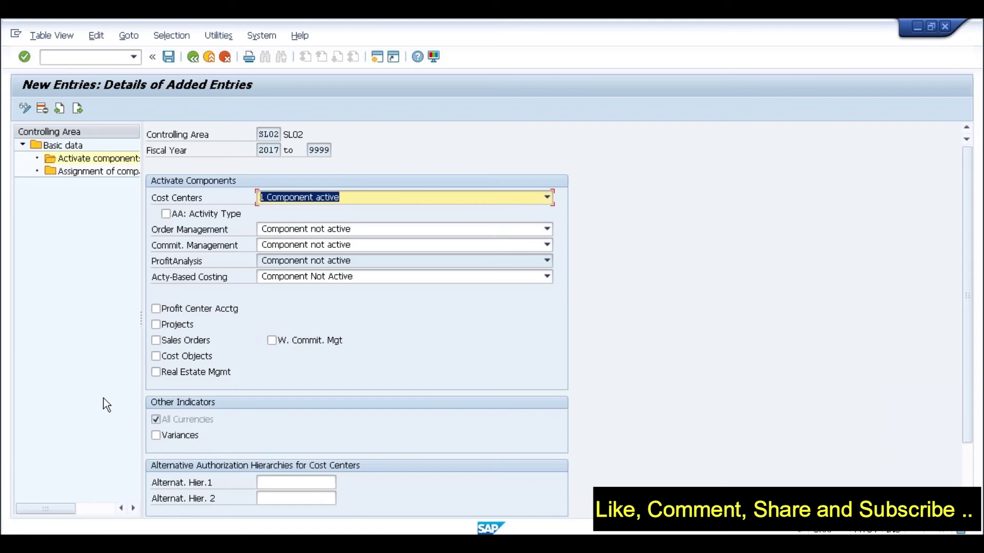
left_click(224, 58)
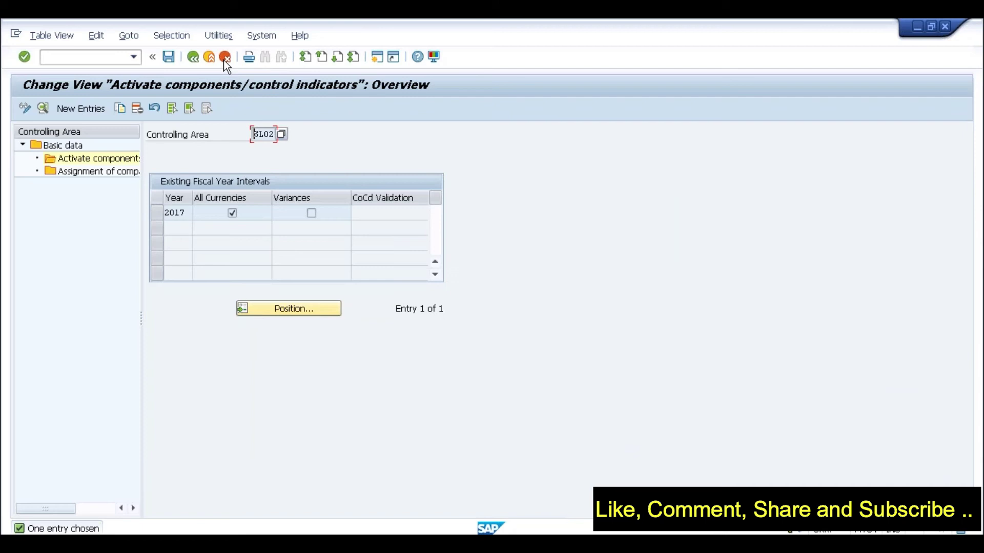
left_click(225, 57)
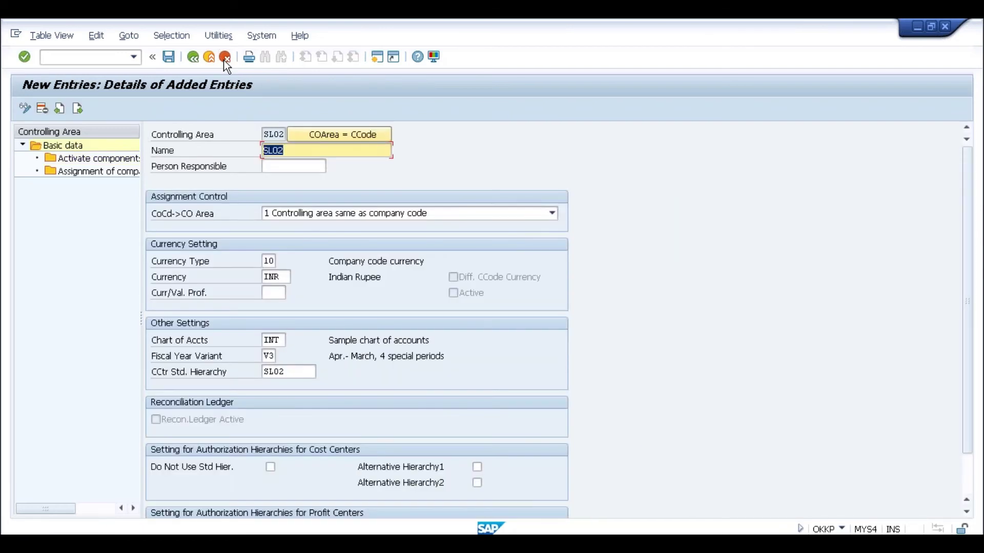
left_click(225, 57)
left_click(225, 57)
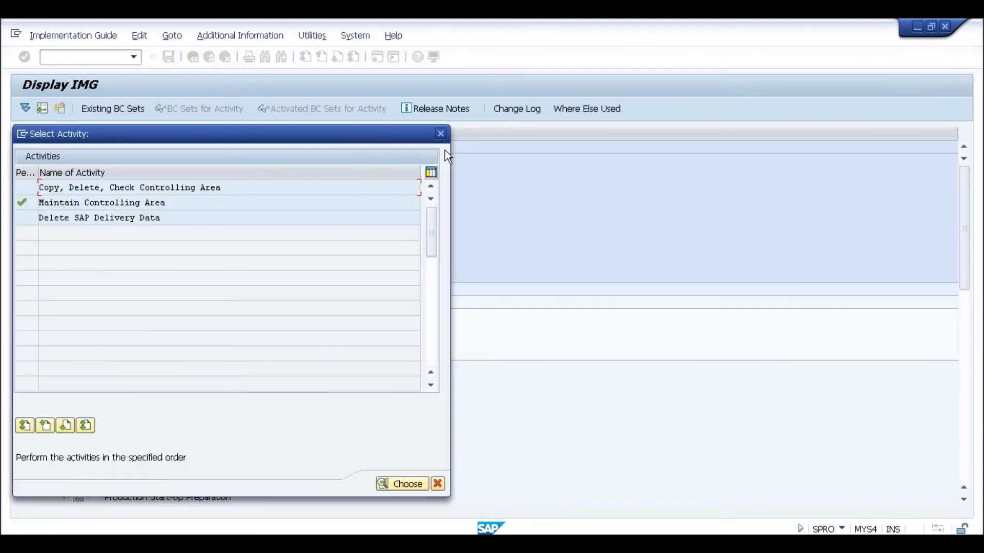
Dismiss the controlling area Select Activity list and fold the Controlling node back into the IMG tree
left_click(440, 133)
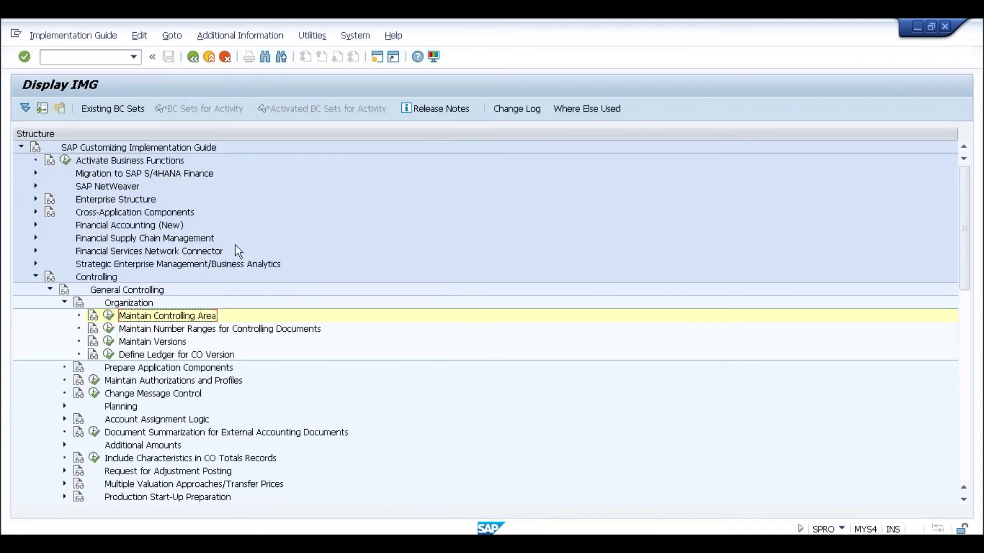
left_click(36, 279)
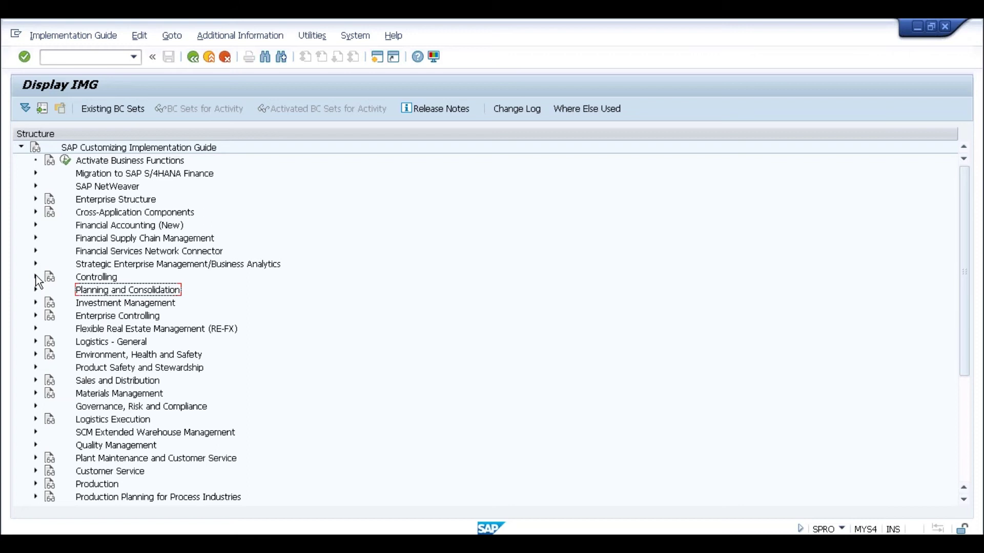
Back out to SAP Easy Access and run transaction XD01 to create a customer centrally
left_click(210, 58)
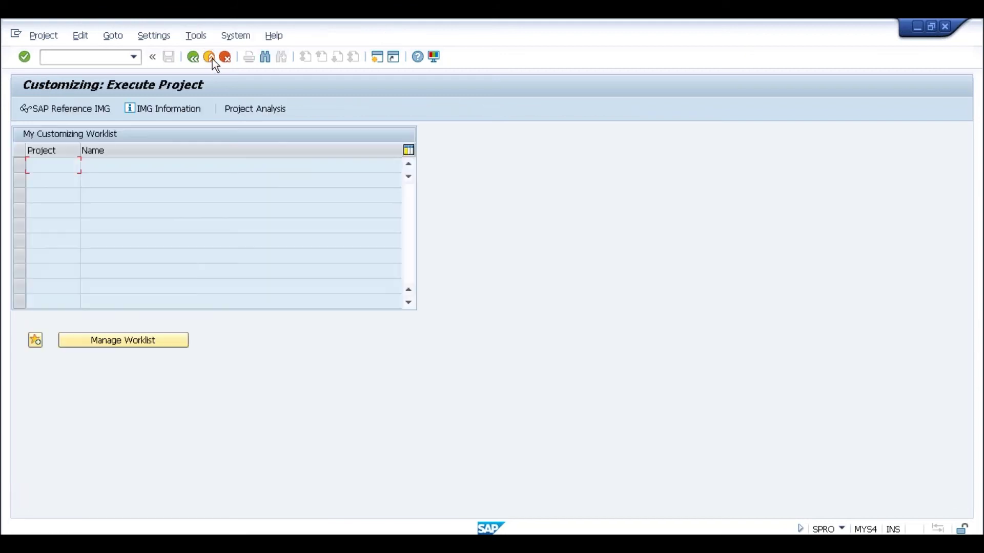
left_click(210, 57)
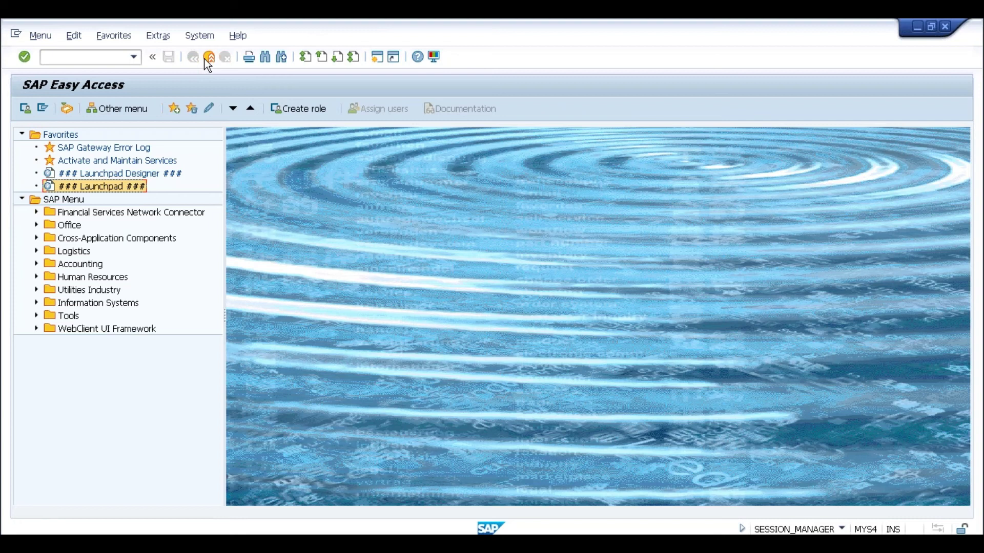
left_click(116, 57)
type("xd01")
key("Return")
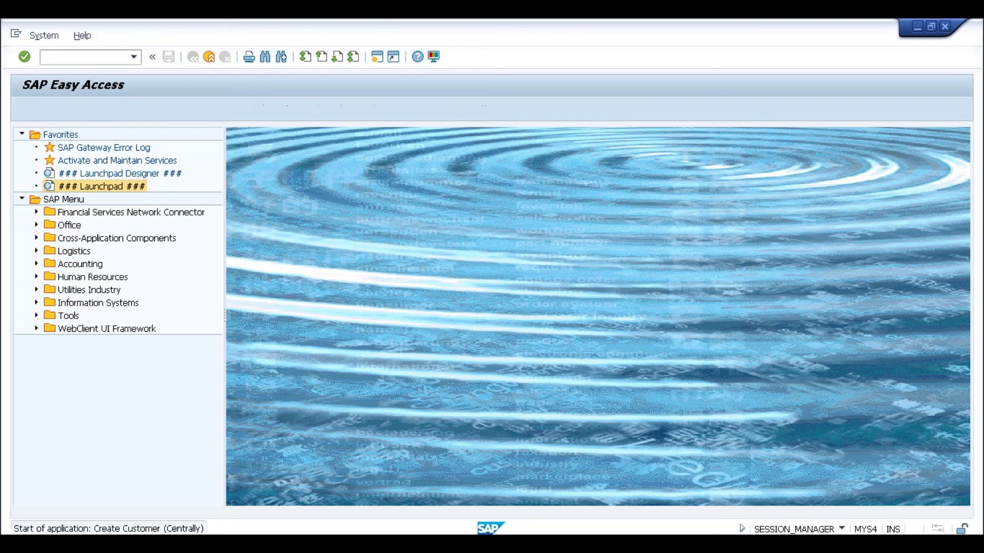
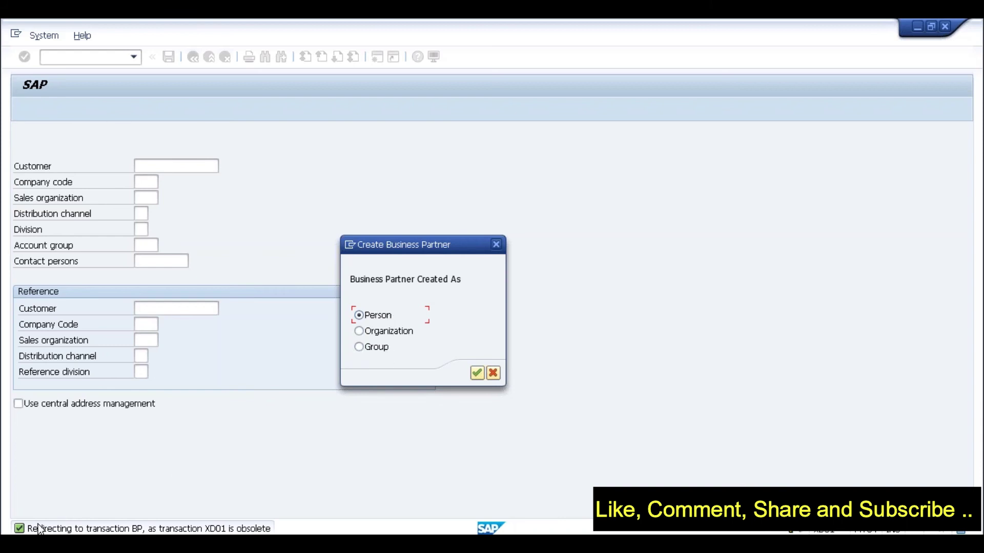
Start a new Notepad note with the heading 'Tata Group - Group'
left_click(16, 543)
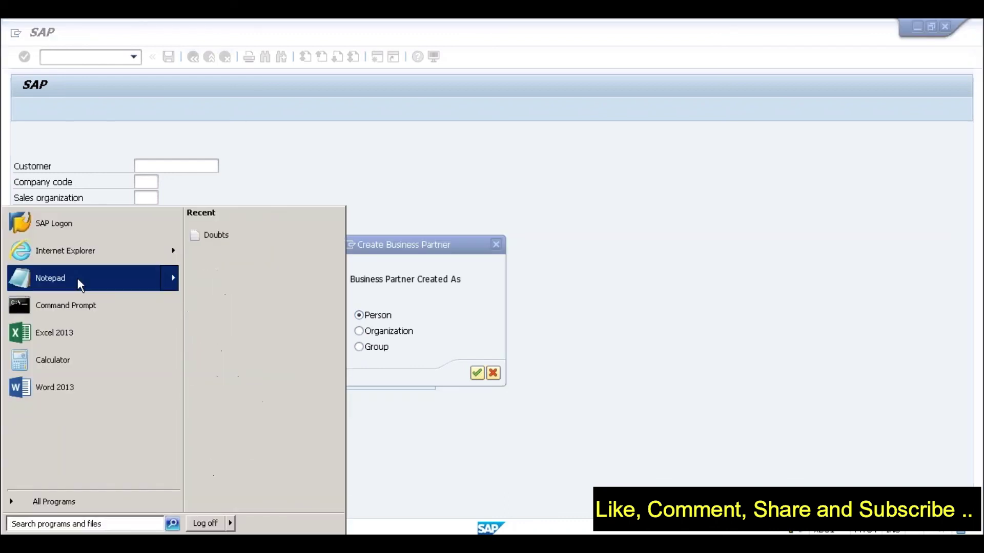
left_click(78, 279)
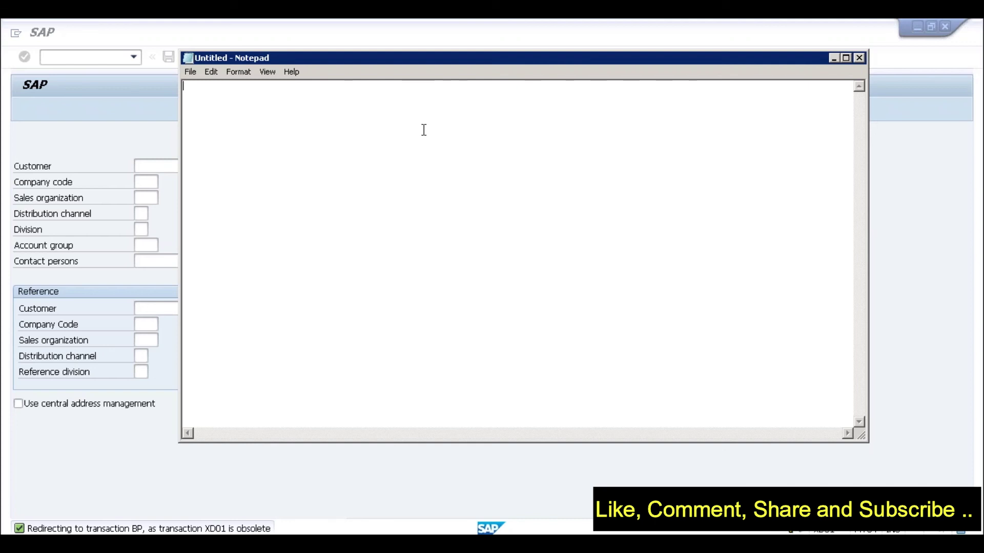
type("Tata Group")
key("Return")
key("Return")
left_click(284, 87)
type("- Group")
List Tata Chemicals, Tata Steel and TCS on separate lines beneath the heading
left_click(183, 104)
type("Tata Chemicals")
key("Return")
type("Tata Steel")
key("Return")
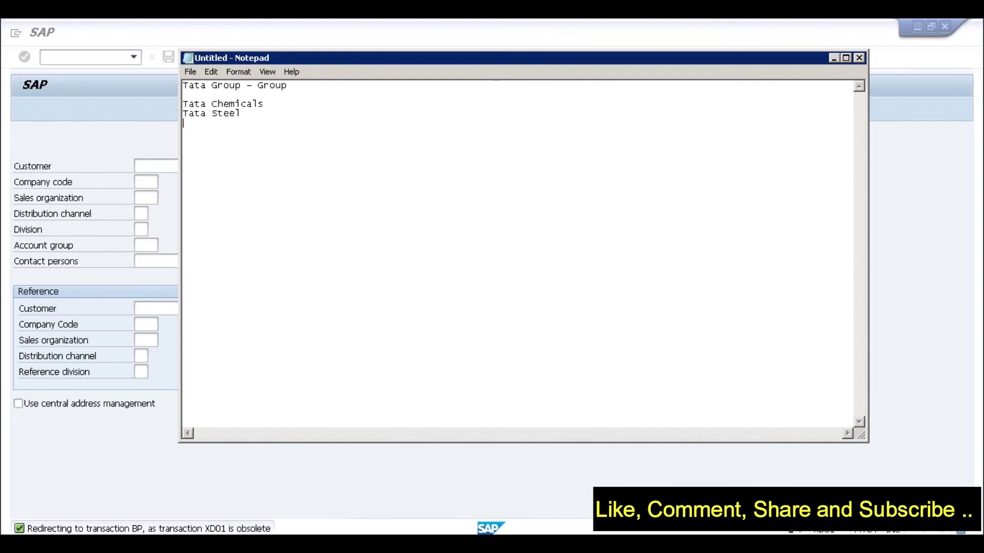
type("TCS")
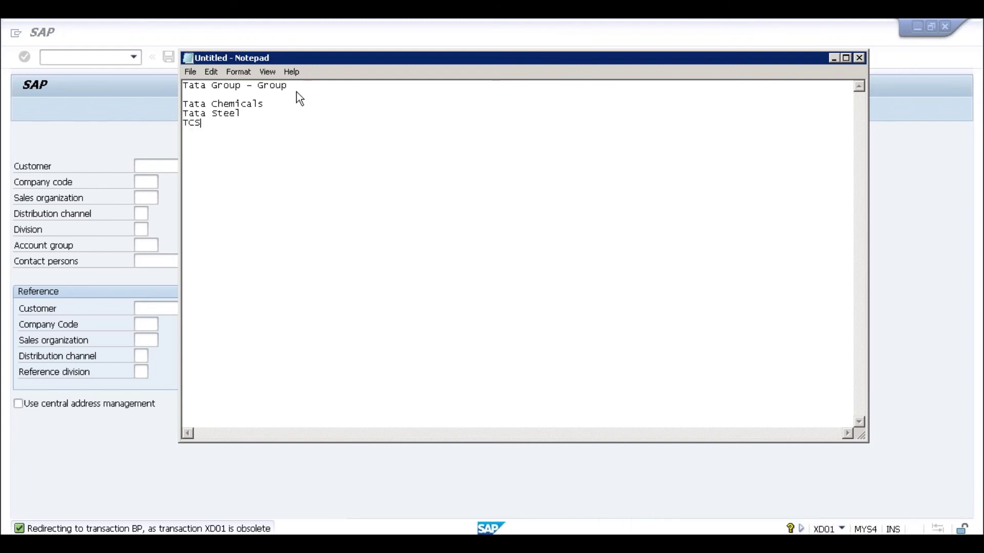
left_click(271, 102)
left_click(216, 126)
Add lines A and B below TCS, then select the heading line
key("Return")
key("Return")
key("Return")
type("A")
key("Return")
type("B")
left_click(299, 85)
left_click(209, 152)
left_click_drag(207, 127, 175, 102)
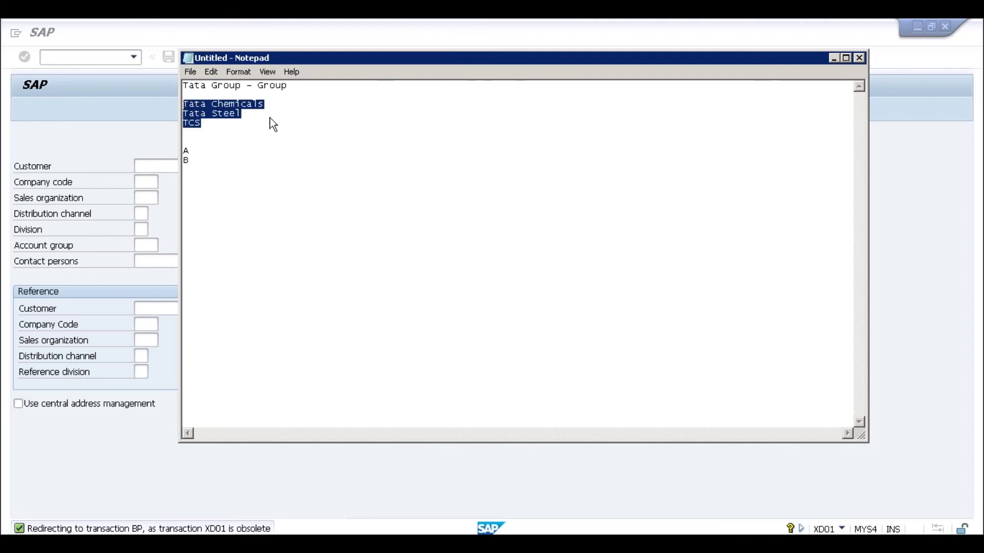
left_click_drag(297, 88, 183, 88)
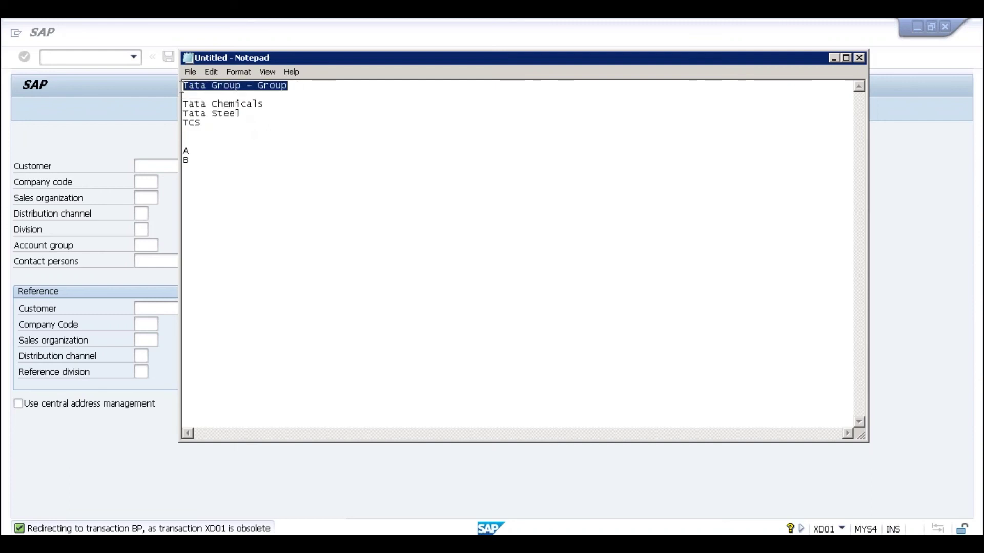
Replace the heading with 'HSBC - group' and the three Tata lines with HSBC India and HSBC China
type("H")
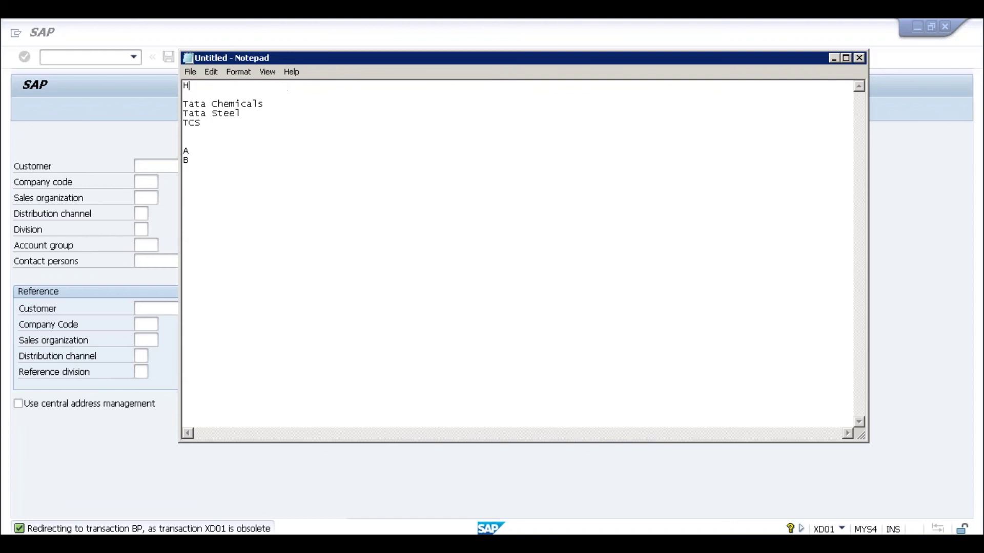
type("SBC - group")
left_click(184, 104)
left_click(215, 132, "shift")
type("HSBC India")
key("Return")
type("HSBC ")
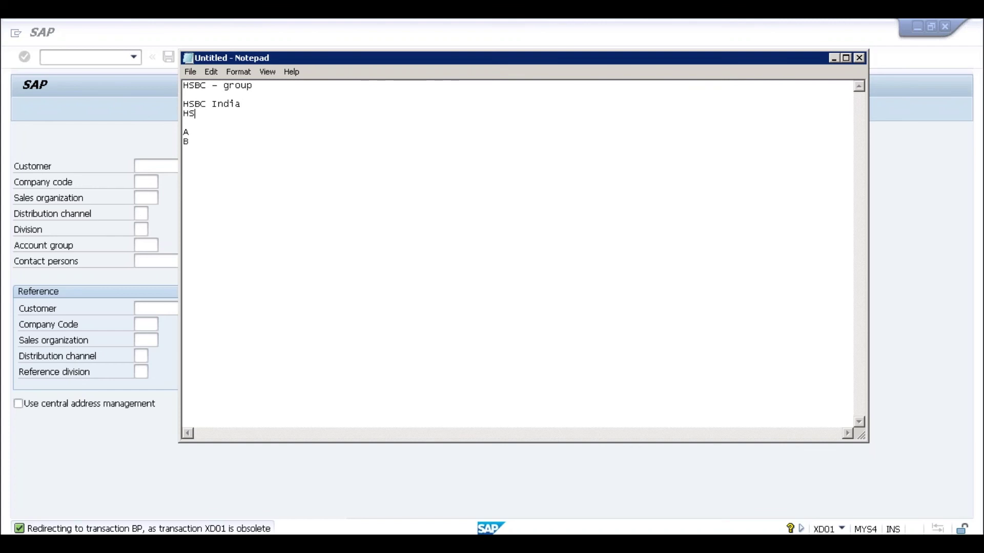
type("China")
key("Up")
key("Up")
left_click(241, 113)
left_click_drag(247, 102, 181, 103)
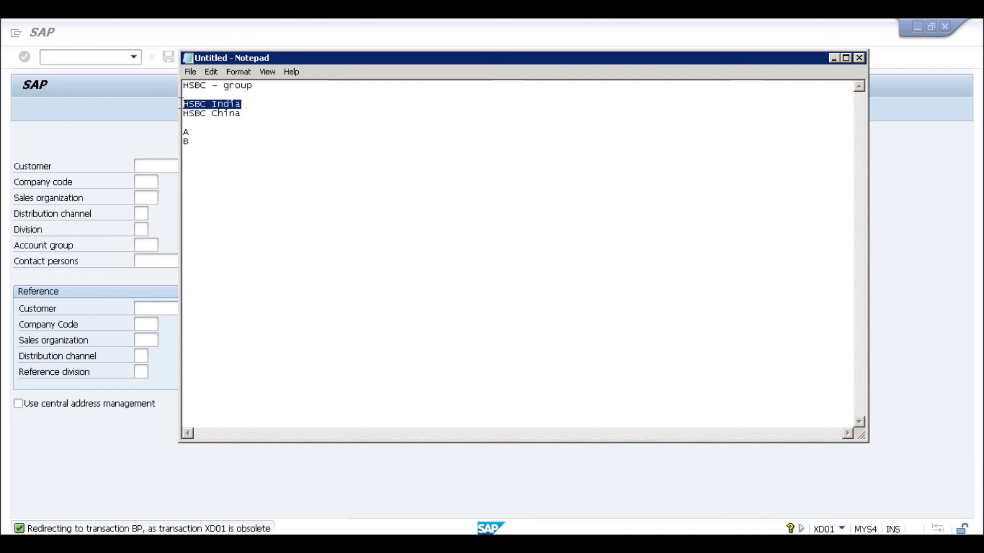
left_click(248, 108)
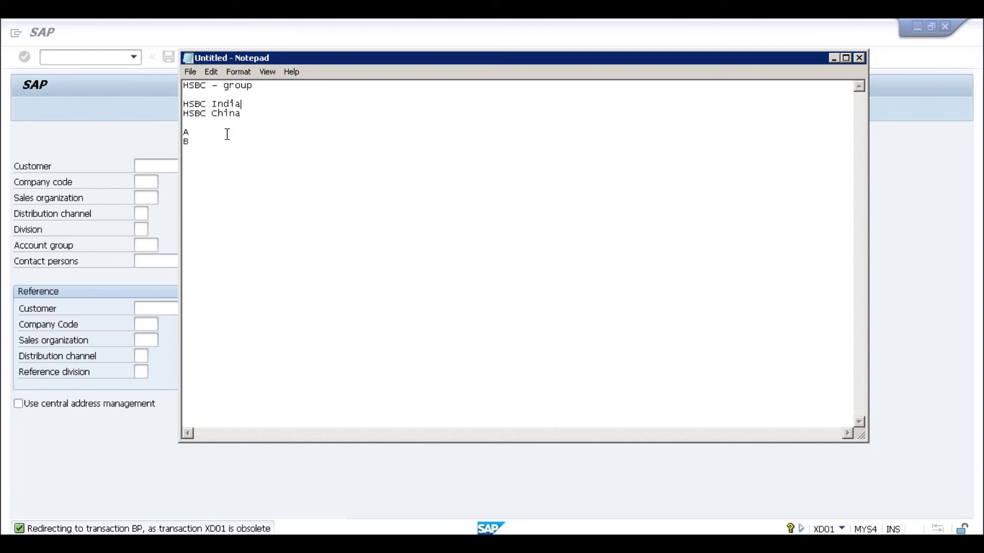
left_click(190, 133)
left_click(195, 145)
Confirm Organization as the partner category, then bring up SAP Logon 740 from the taskbar
left_click(834, 58)
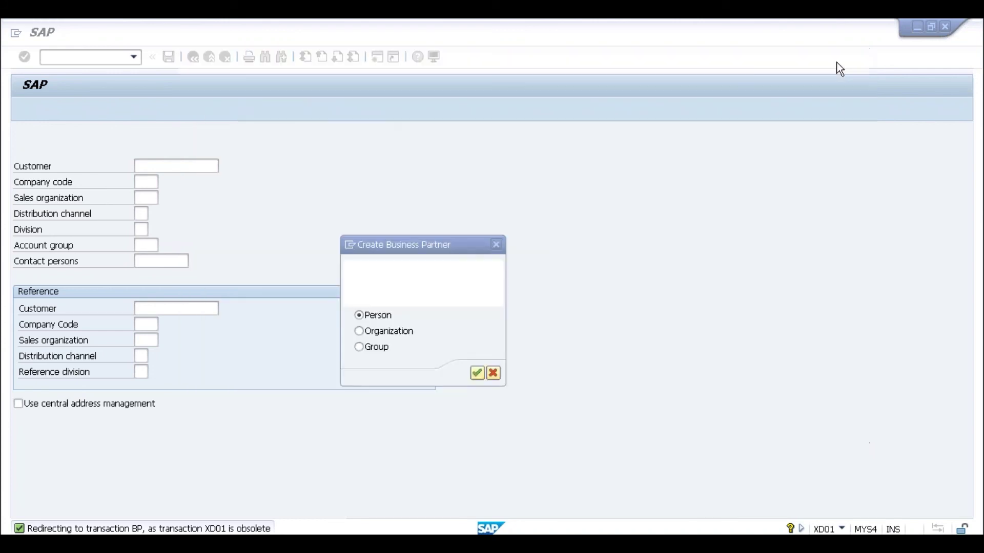
left_click(359, 333)
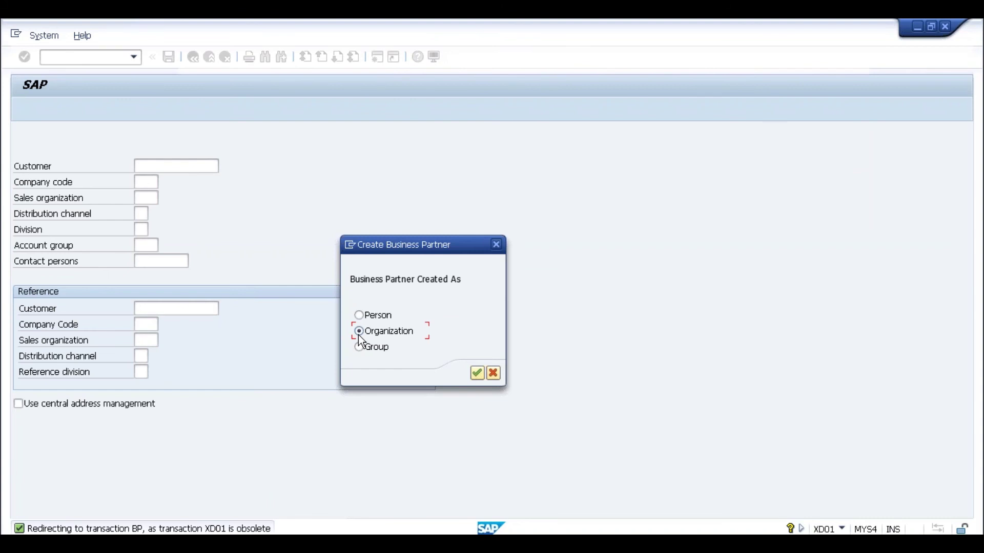
left_click(477, 373)
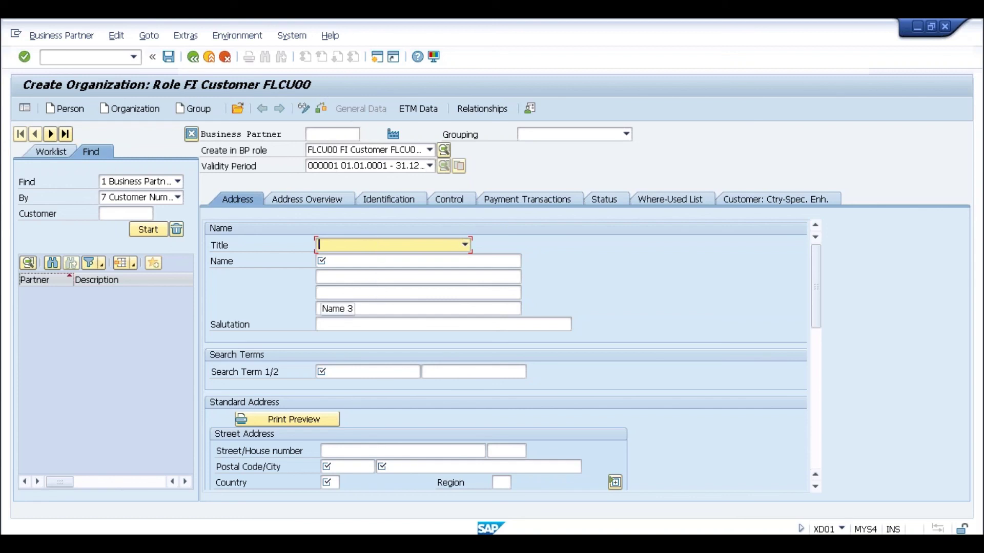
left_click(328, 140)
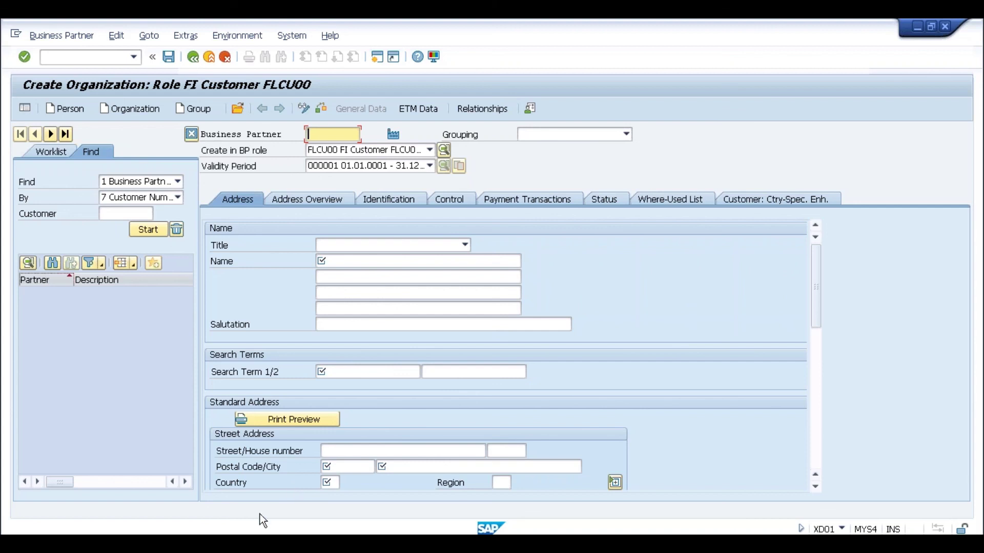
left_click(194, 521)
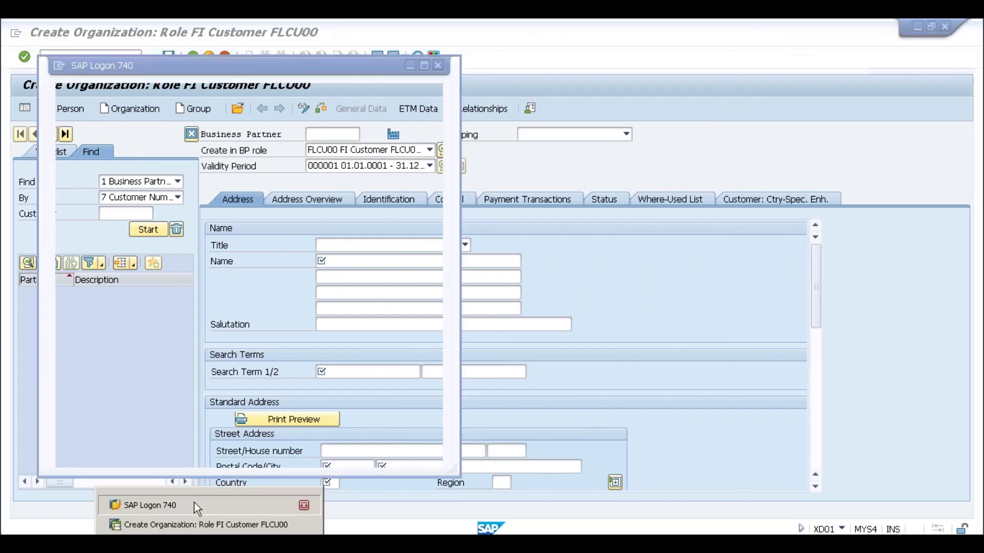
Log on to the ECC system with the remembered user name and password
left_click(195, 503)
double_click(217, 123)
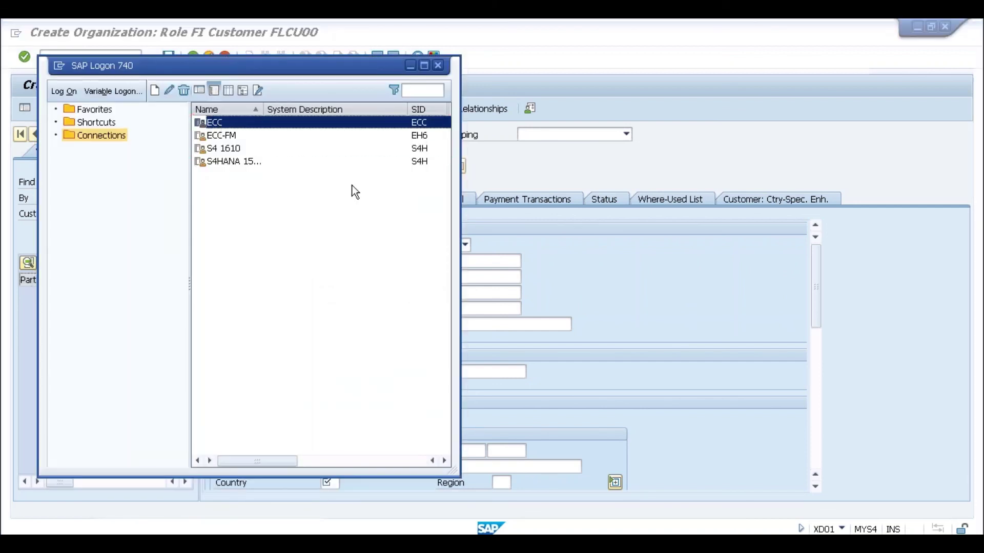
key("BackSpace")
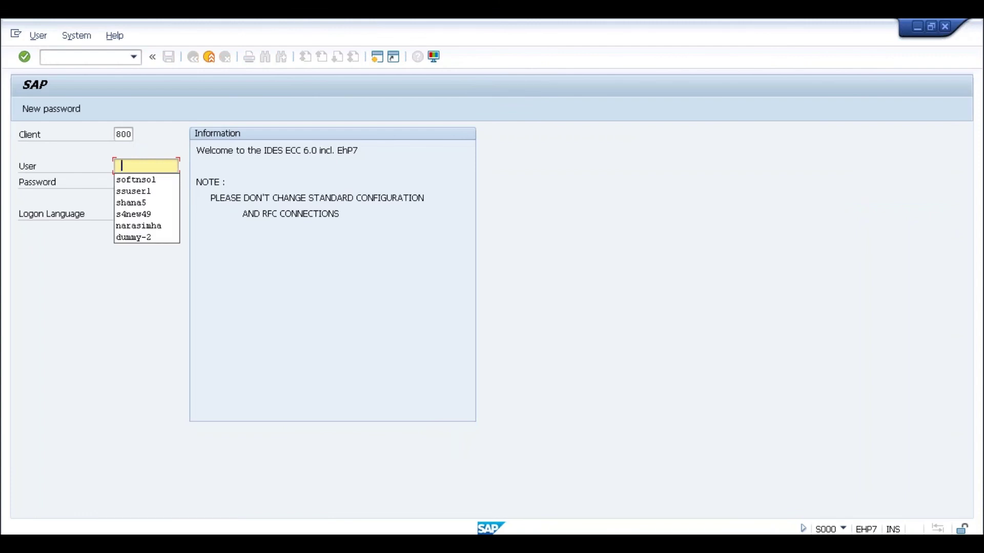
key("Down")
key("Down")
key("Return")
type("******")
key("Return")
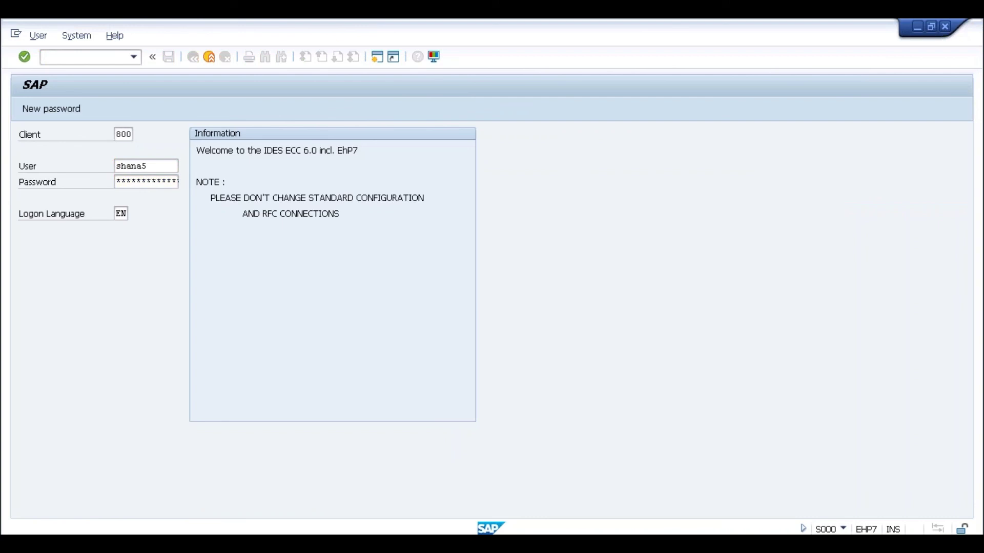
Look over XD01's Account group, Company code and Sales Organization fields, then return to Create Organization
type("xd01")
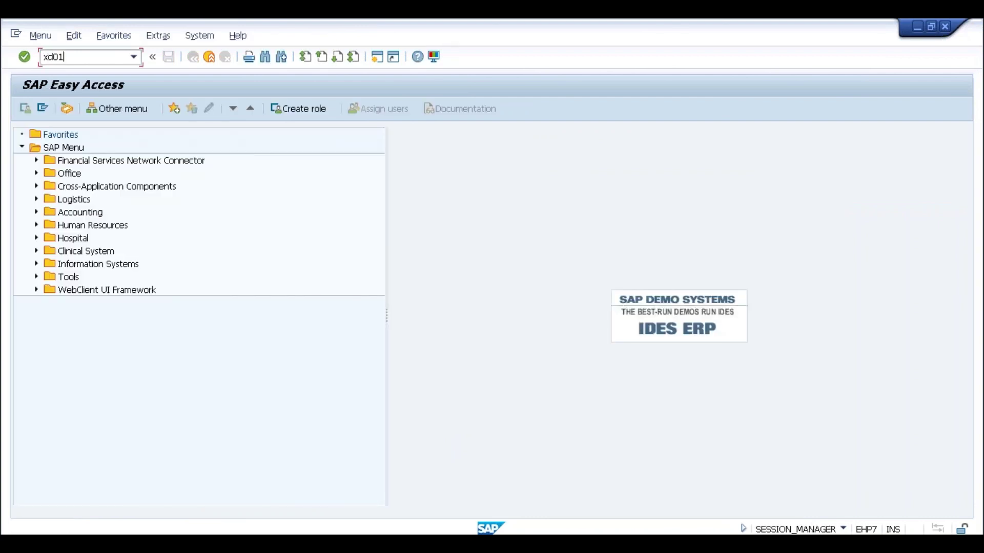
key("Return")
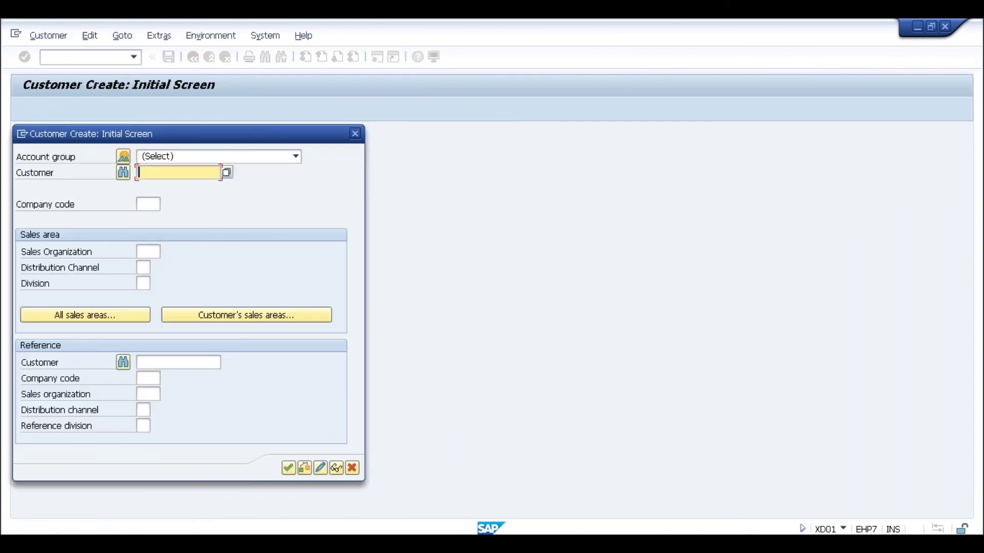
left_click(190, 156)
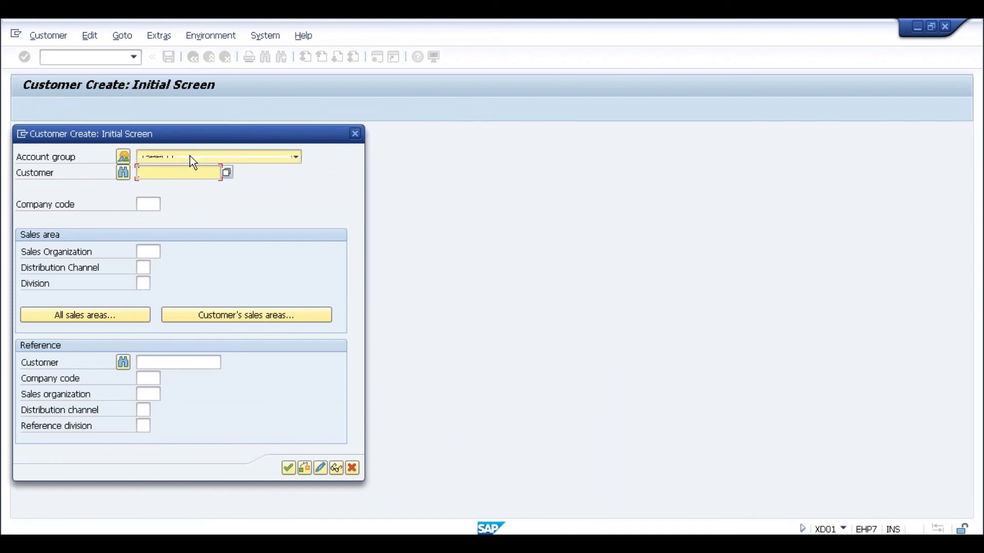
left_click(189, 156)
left_click(148, 204)
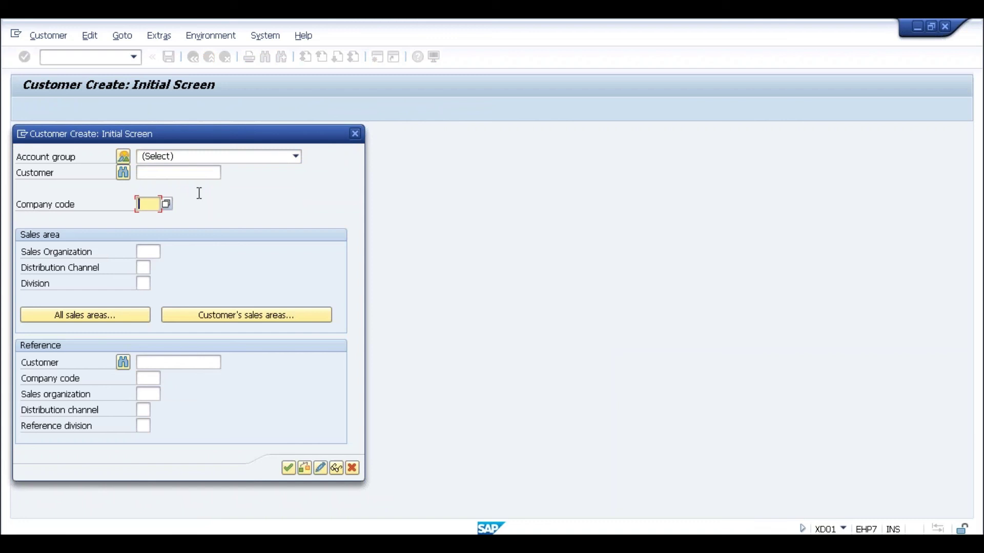
left_click(149, 250)
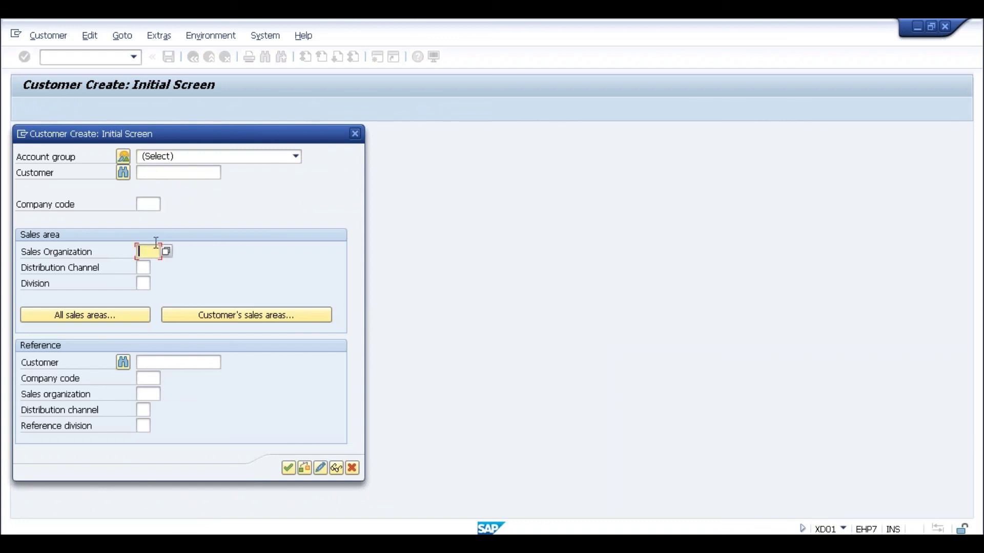
key("alt+Tab")
key("alt+Tab")
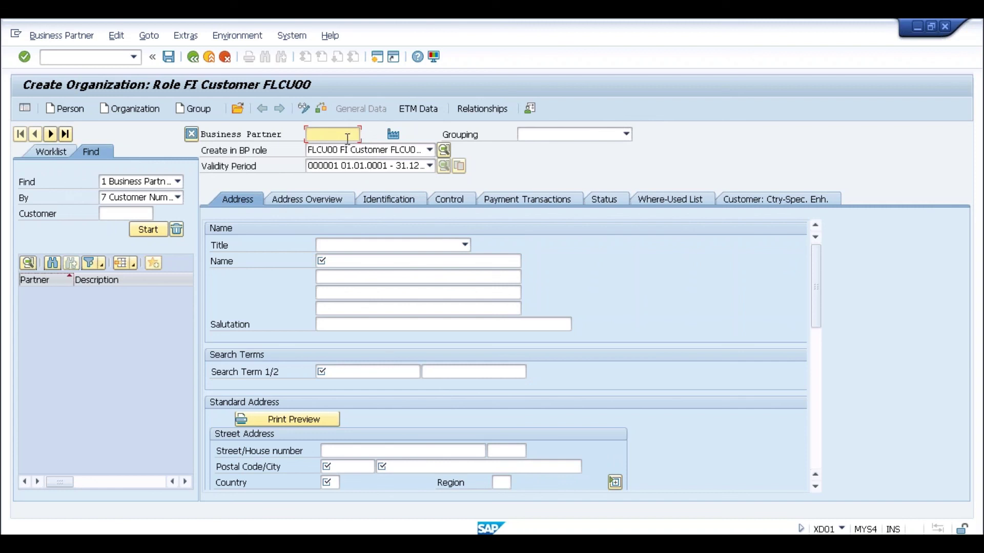
Set the partner's grouping to 0001 Internal number assignment01
left_click(318, 135)
left_click(528, 136)
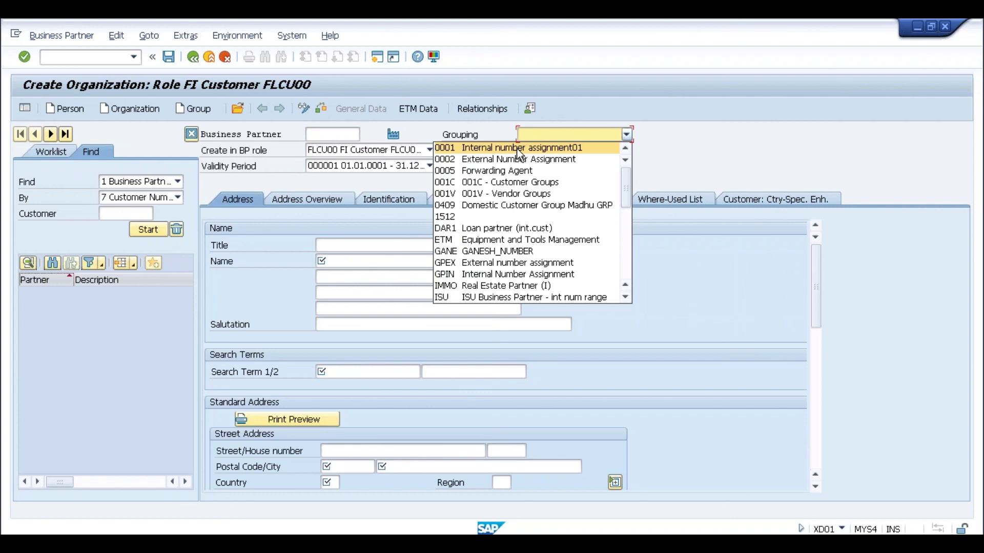
left_click(518, 149)
left_click(338, 132)
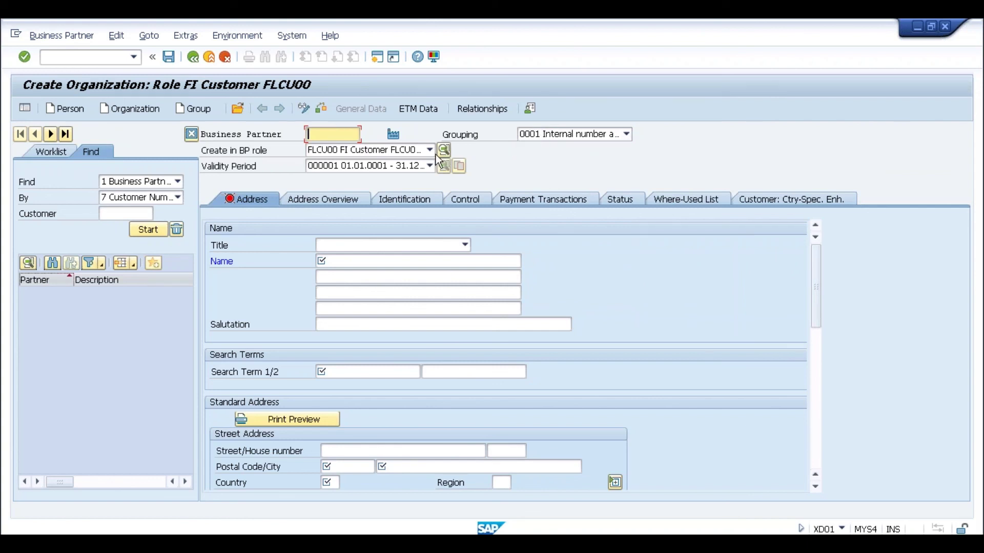
Change the BP role from FLCU00 FI Customer to 000000 Business Partner (Gen.)
left_click(346, 150)
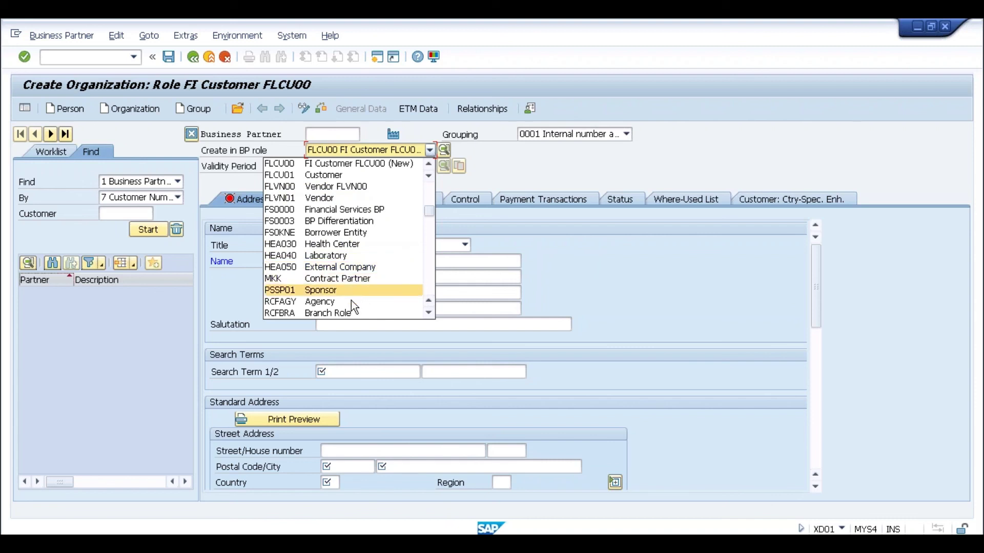
left_click(427, 257)
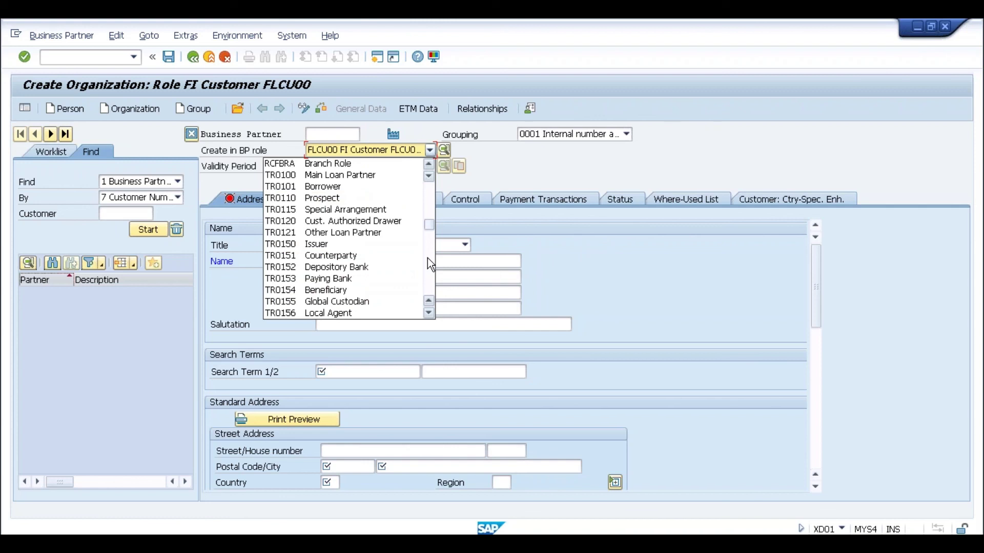
left_click(431, 203)
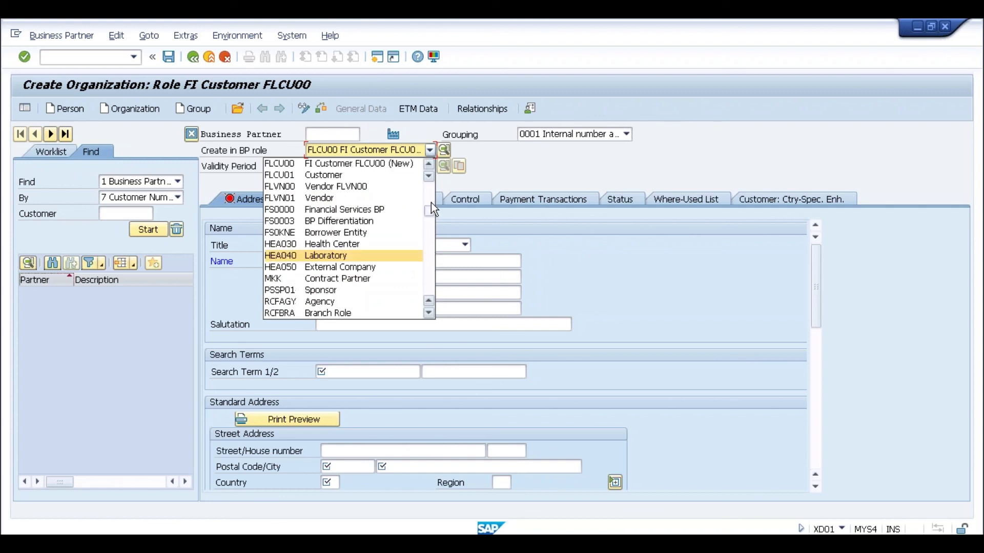
left_click(433, 199)
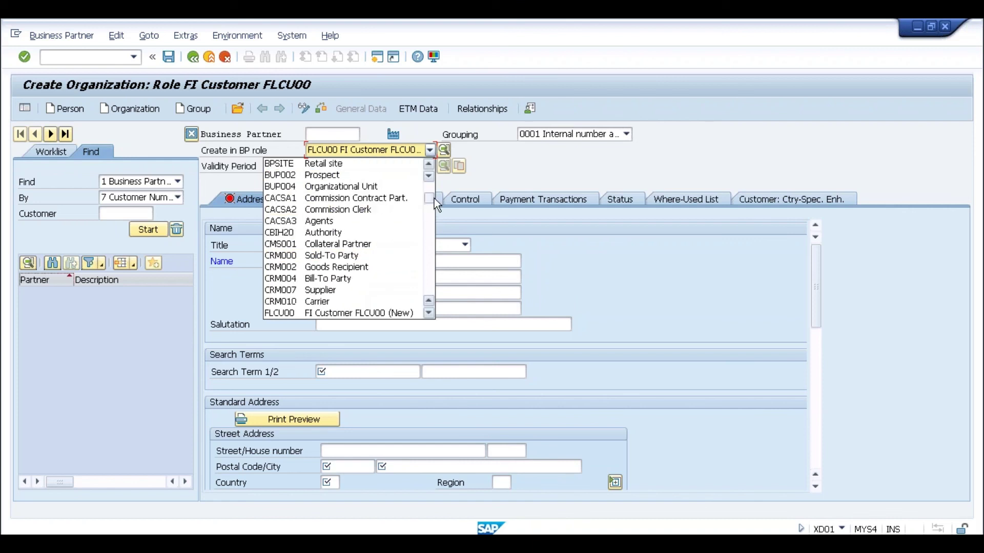
left_click(432, 188)
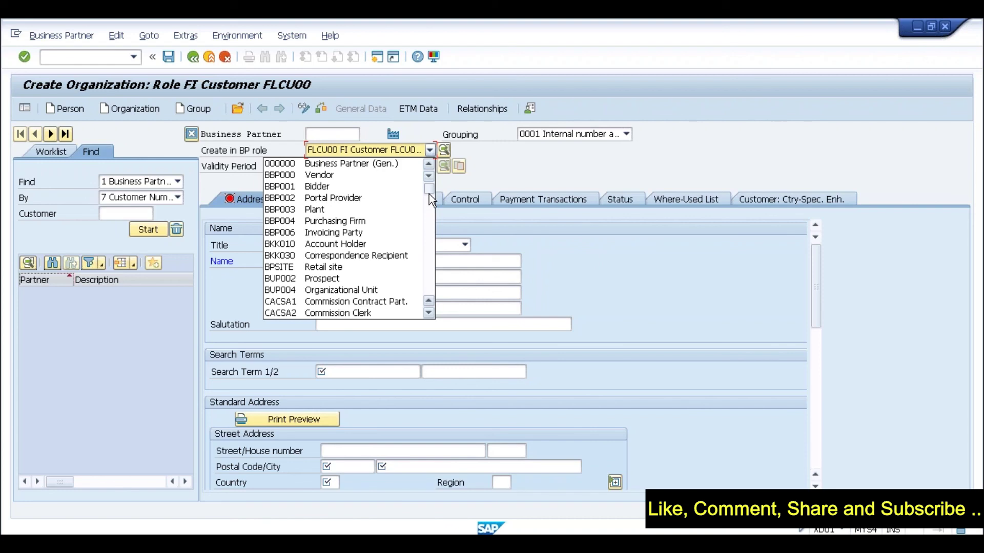
left_click(432, 223)
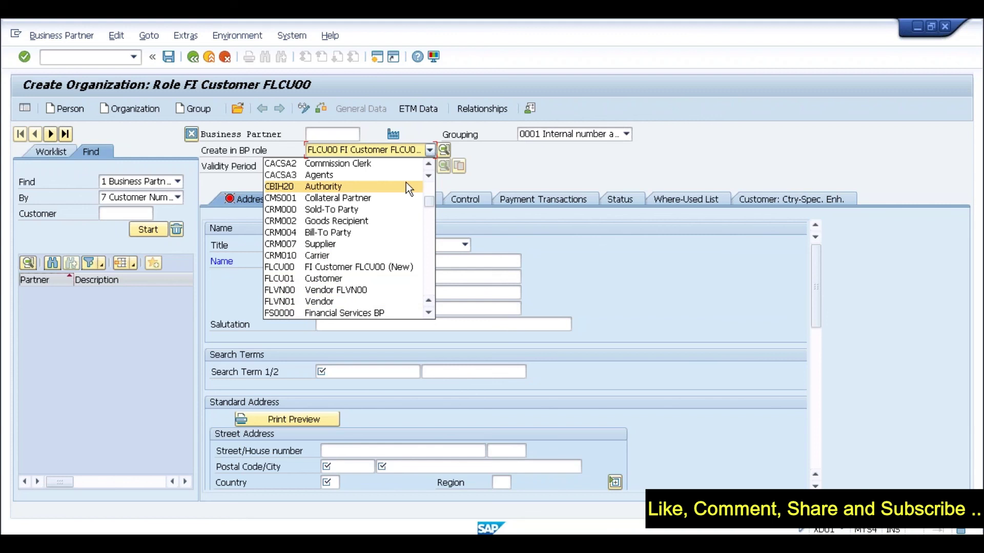
left_click(429, 150)
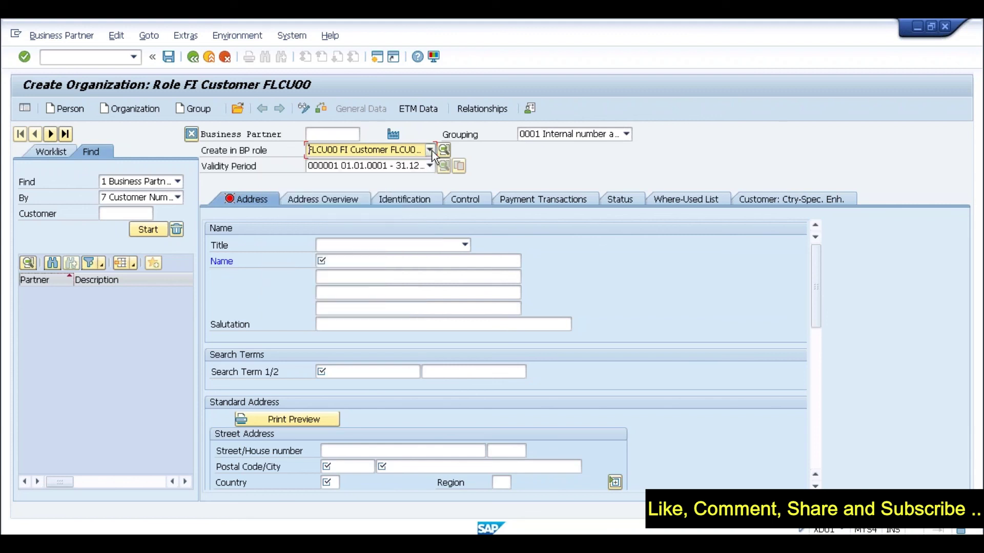
left_click(432, 151)
scroll(430, 189, "up", 1)
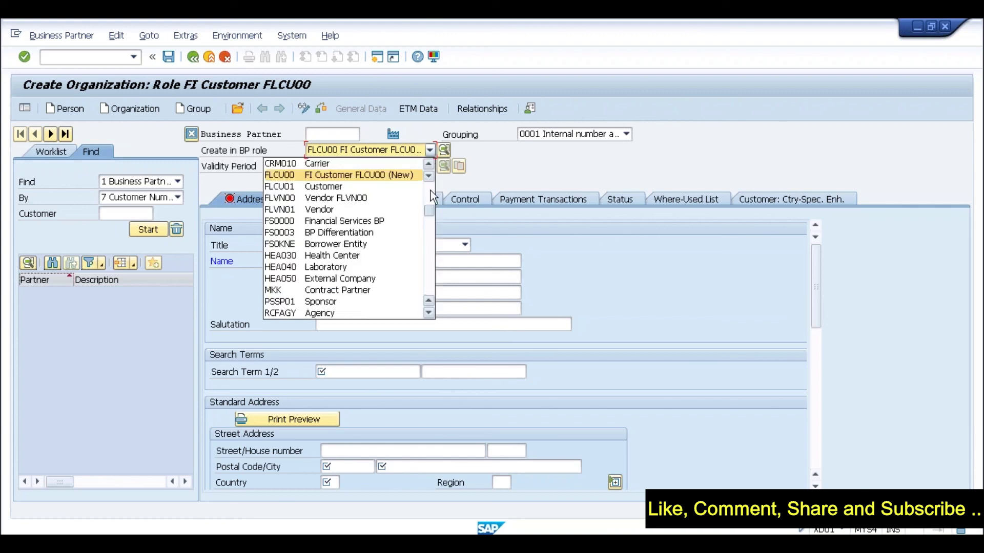
scroll(430, 190, "up", 5)
left_click(407, 151)
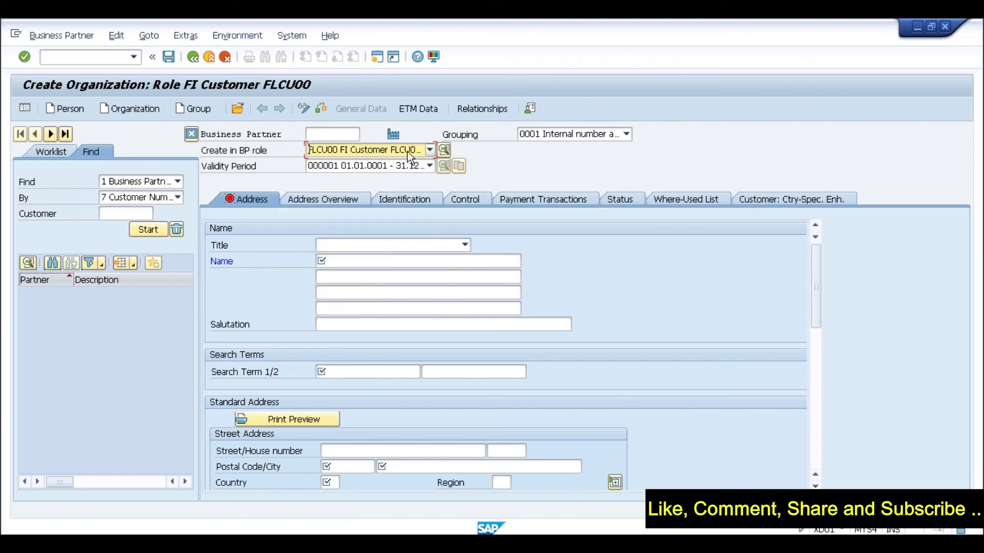
left_click(407, 152)
left_click_drag(426, 211, 432, 179)
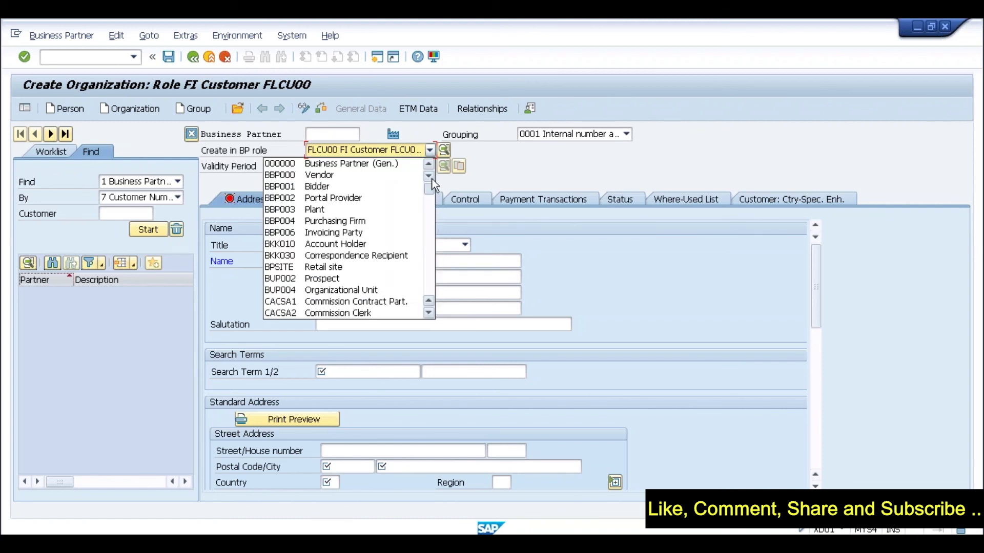
left_click(392, 164)
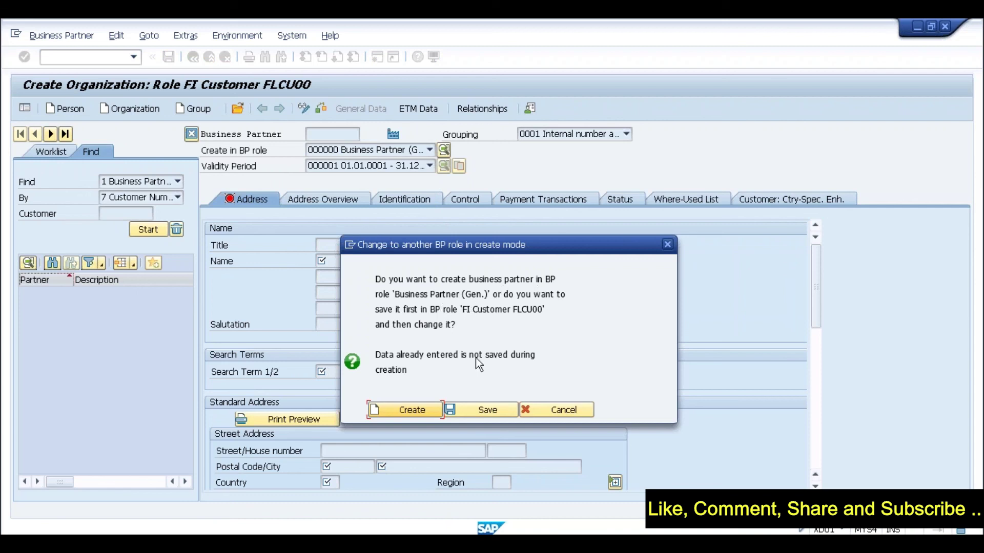
Create the partner in the new role and set its title to 0003 Company
left_click(403, 411)
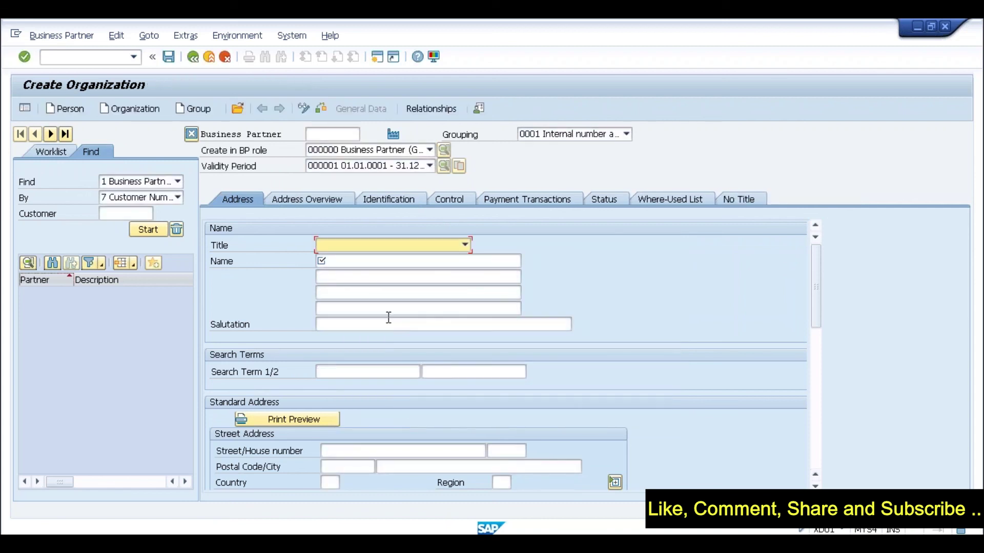
left_click(464, 245)
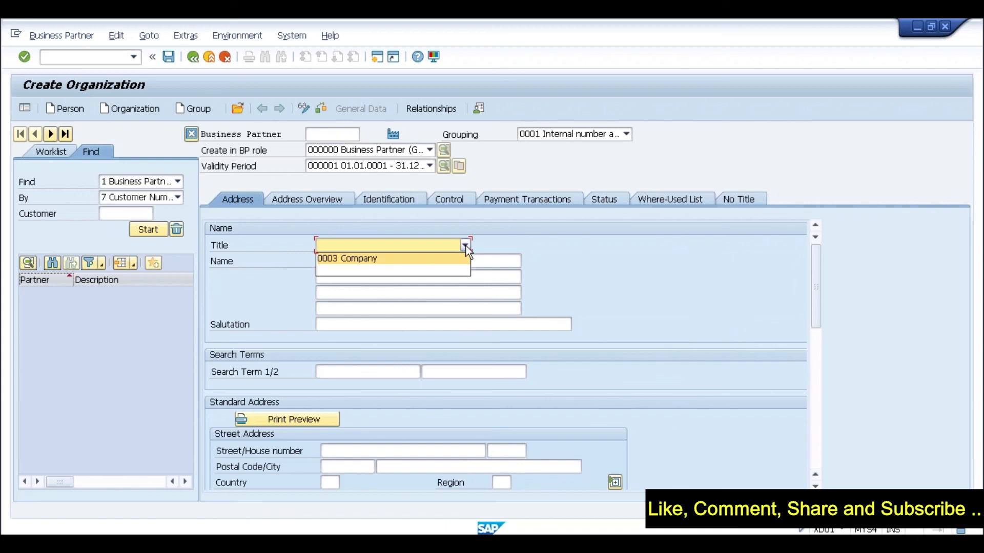
left_click(433, 247)
left_click(456, 247)
left_click(419, 259)
Enter the name 'Test BP for SI20' and scroll down to the address details
left_click(387, 260)
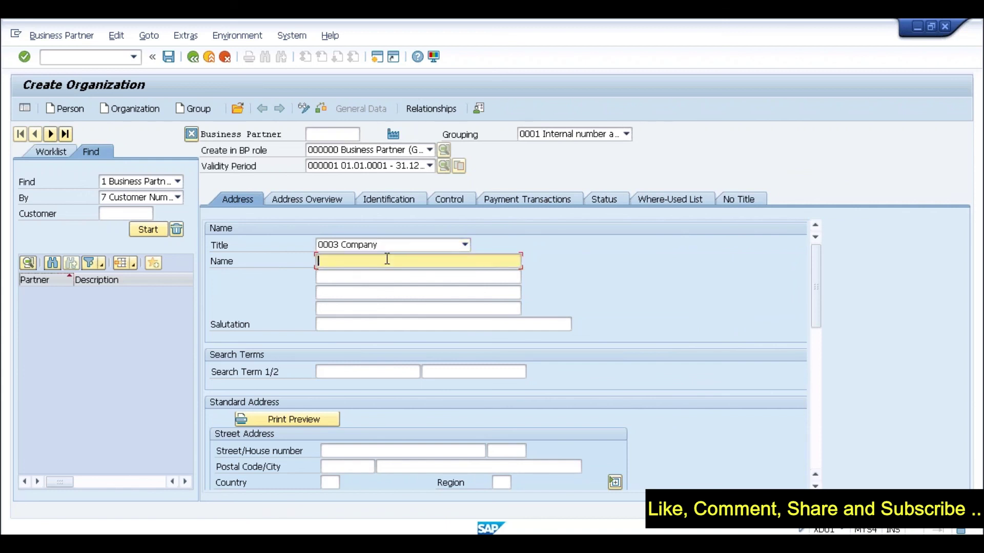
type("Test ")
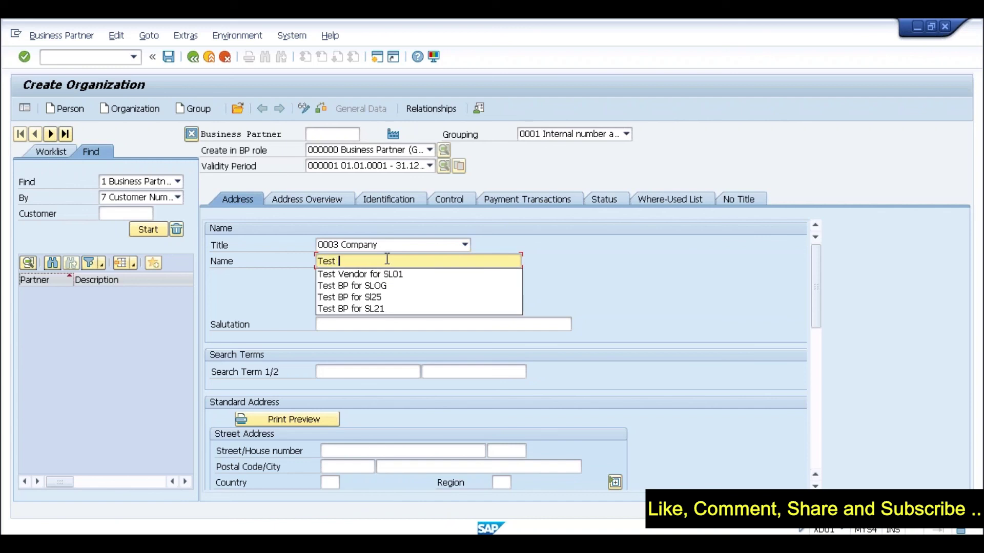
type("BP")
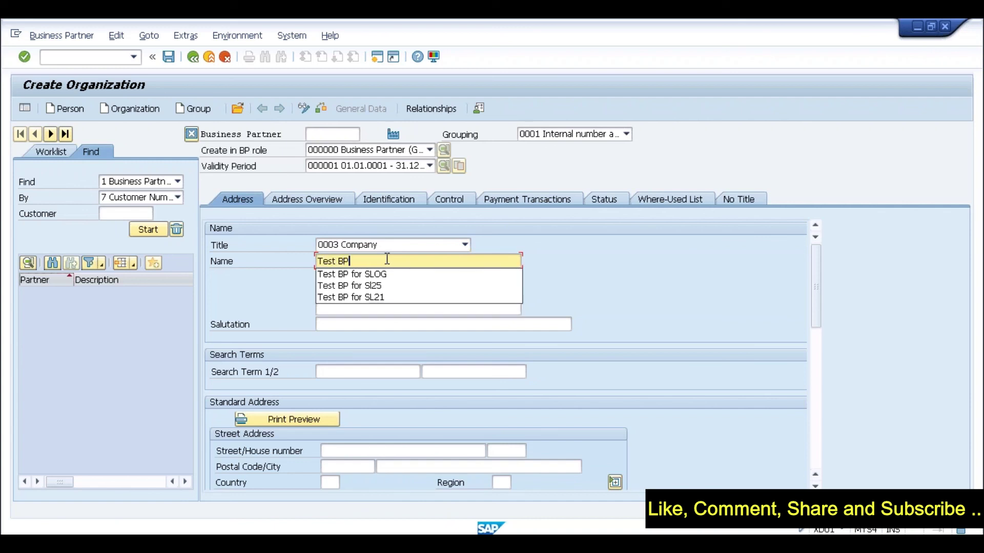
type(" for SI20")
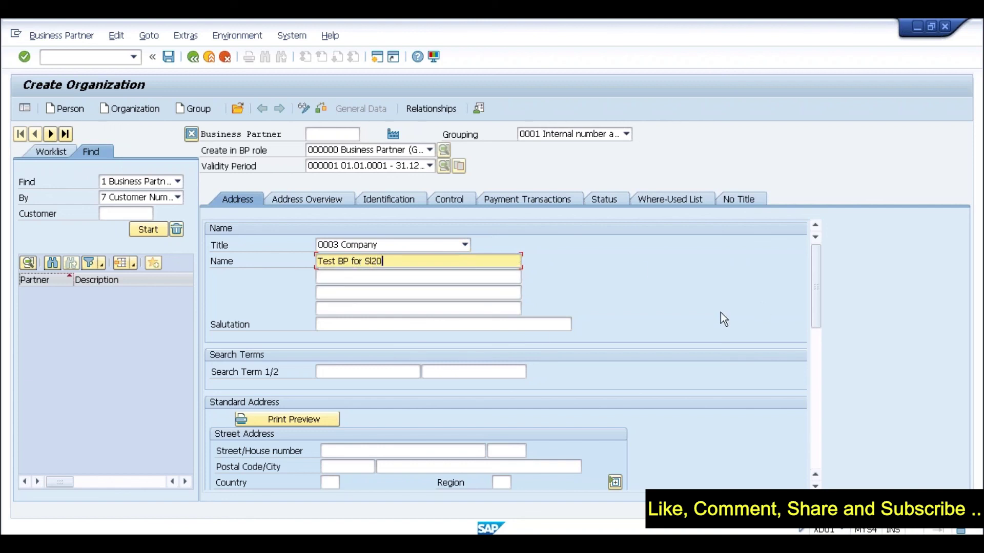
left_click(816, 398)
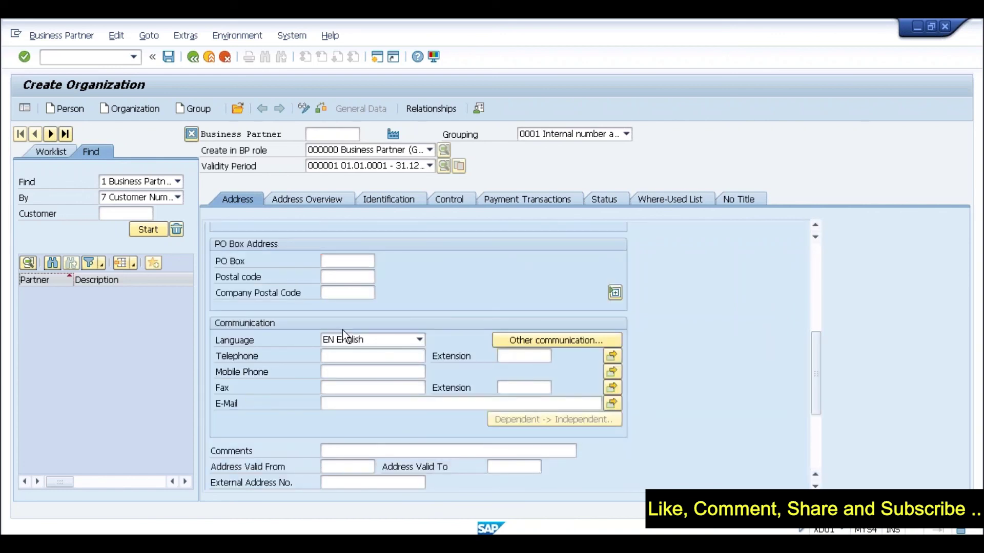
left_click(816, 448)
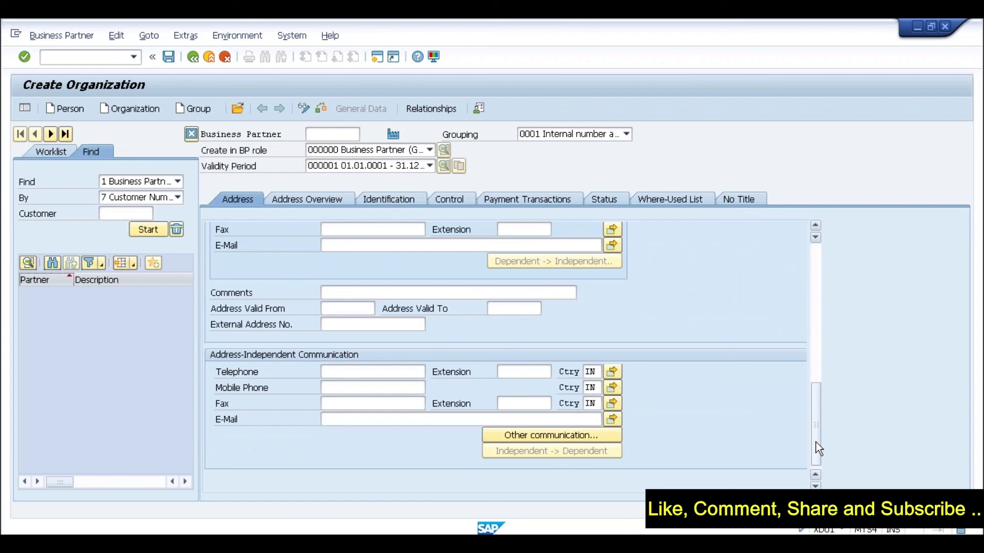
left_click_drag(816, 406, 819, 256)
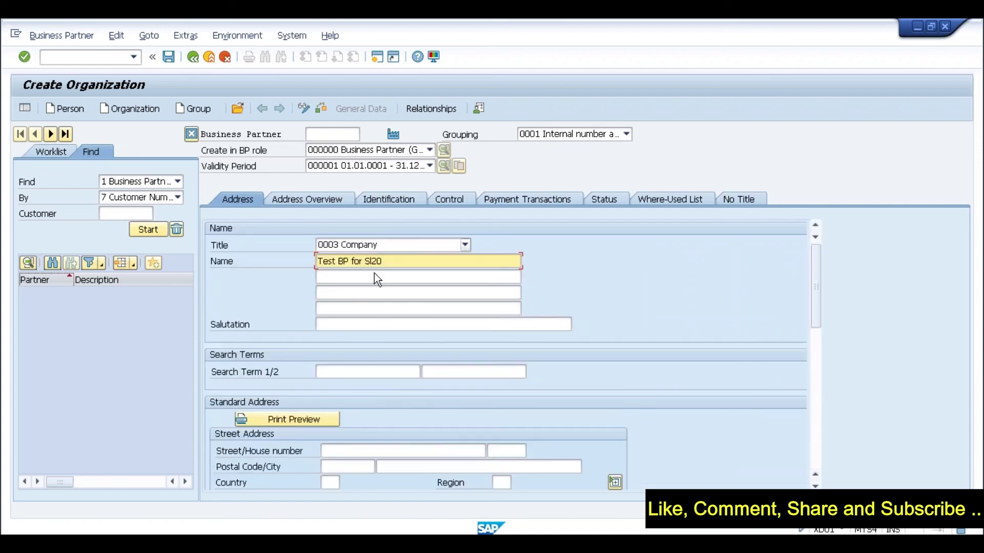
Save, fill the required Country field with IN, and save again
left_click(169, 60)
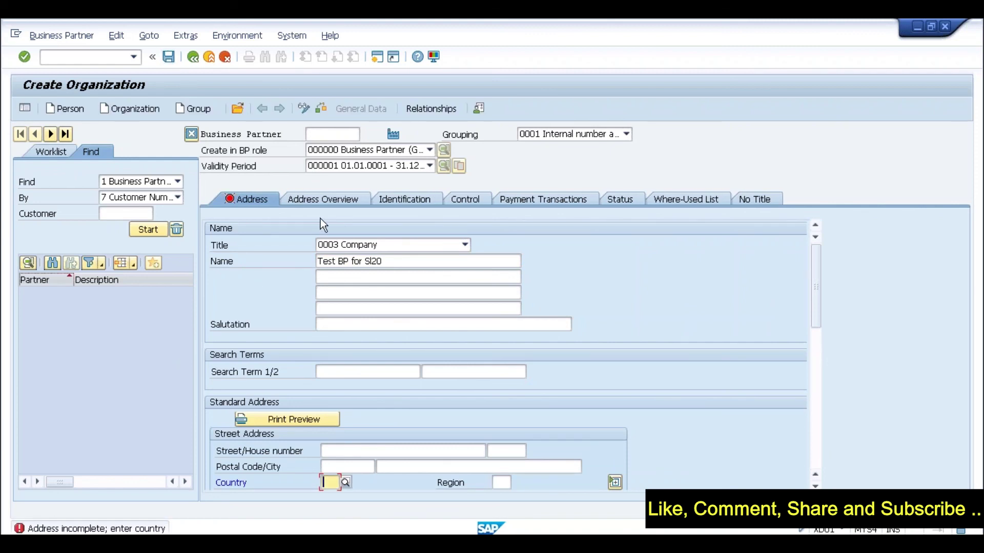
type("IN")
key("Return")
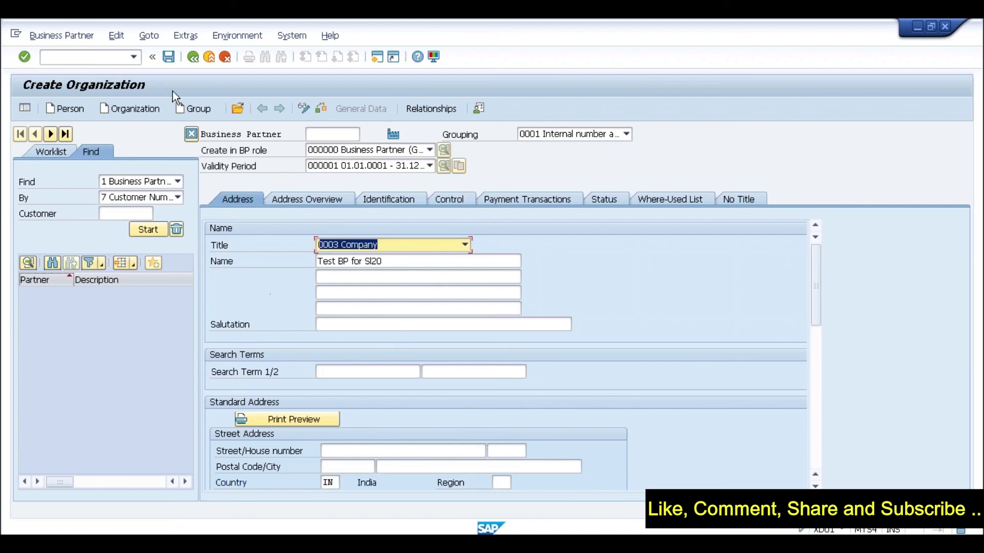
left_click(170, 57)
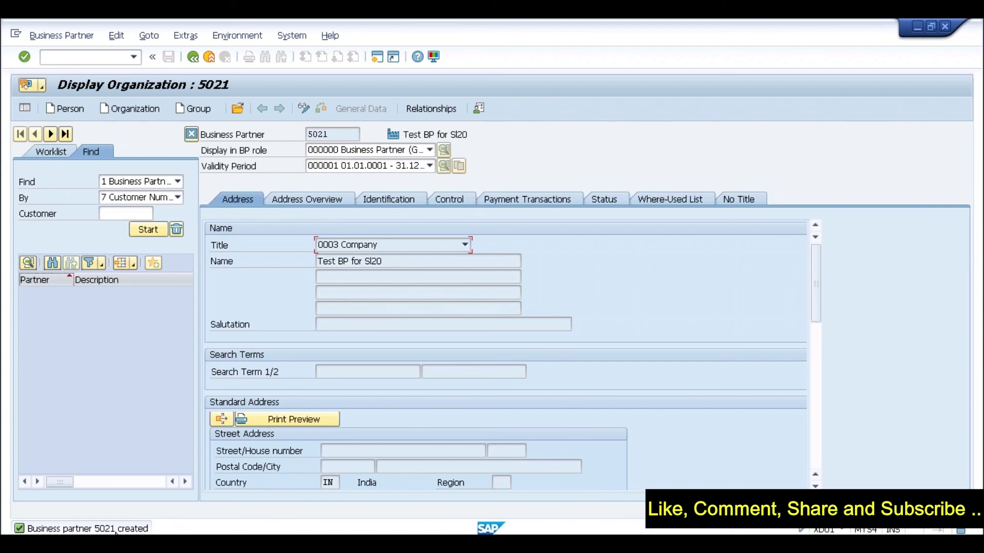
Review partner 5021's roles: 000000 Business Partner (Gen.) and FS0000 Financial Services BP
left_click(329, 134)
left_click(382, 151)
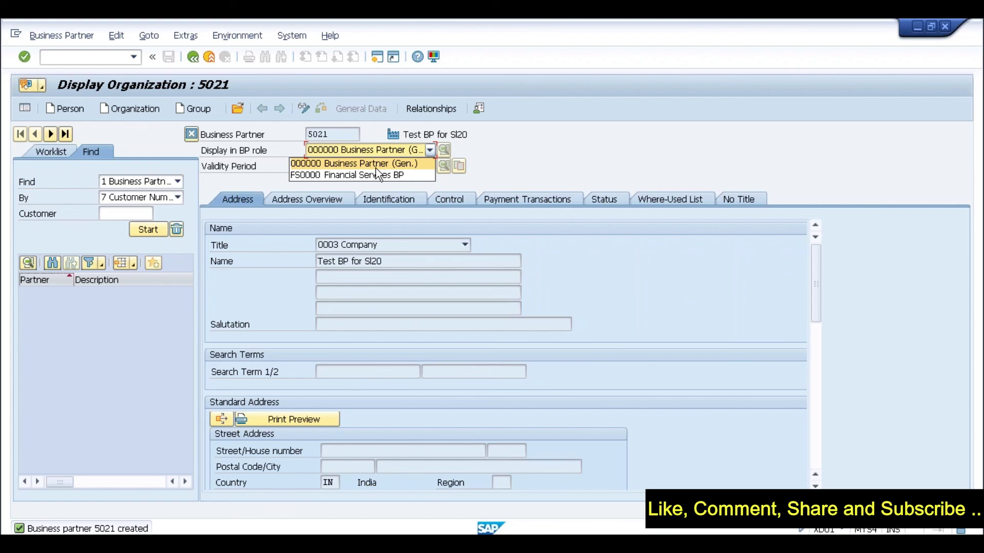
left_click(309, 149)
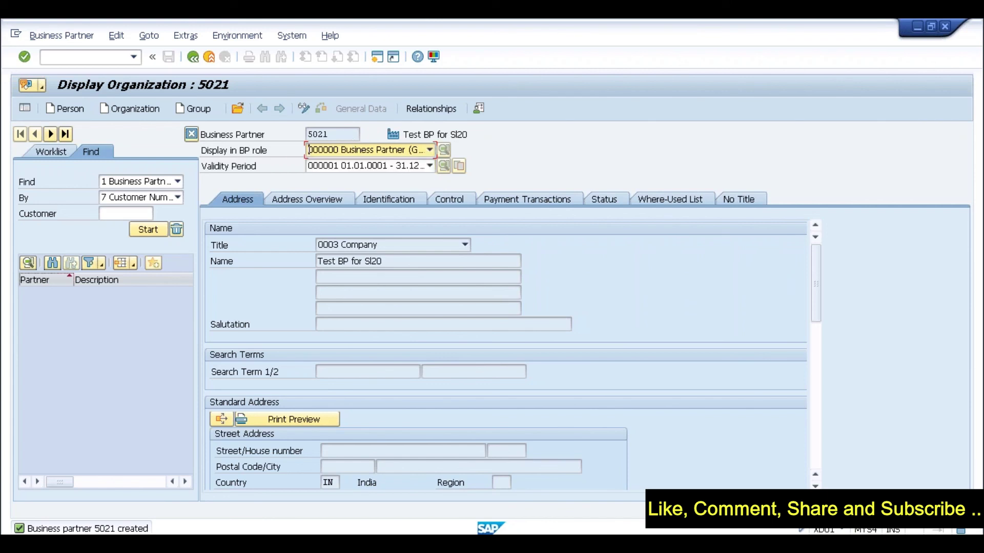
left_click(356, 149)
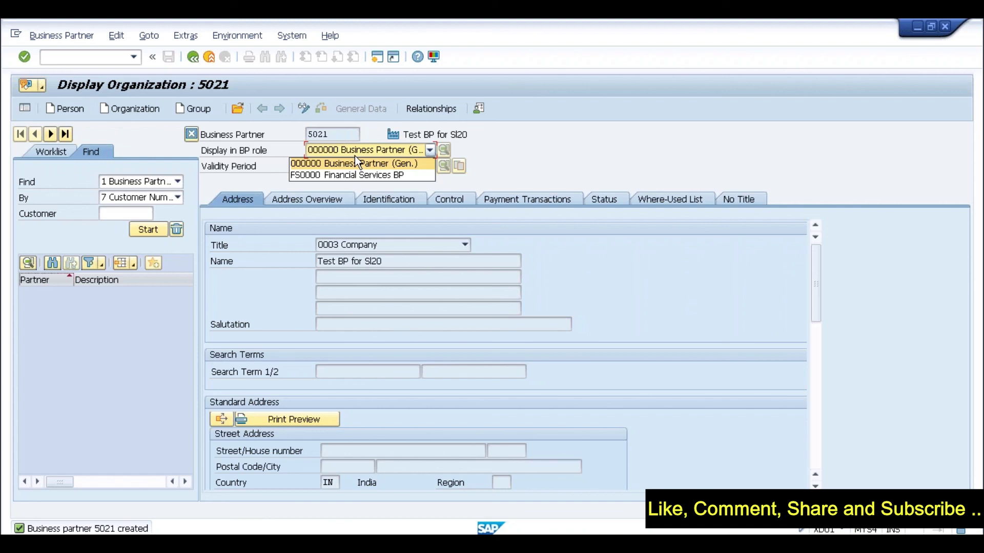
left_click(342, 136)
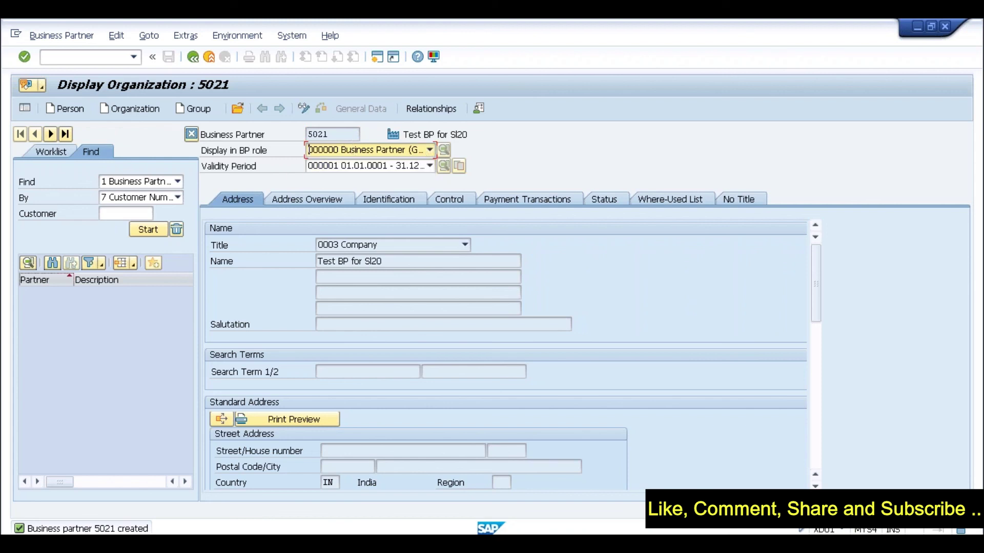